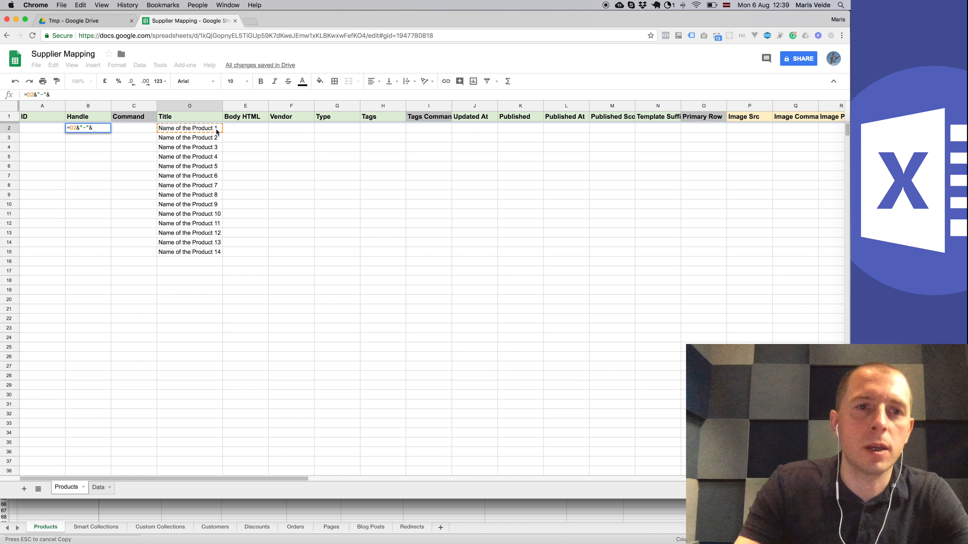
Complete the first Handle formula by joining the title to the Variant SKU in AE2, giving =D2&"-"&AE2
{"action": "scroll", "coordinate": [329, 129], "scroll_direction": "right", "scroll_amount": 10}
{"action": "scroll", "coordinate": [329, 129], "scroll_direction": "right", "scroll_amount": 9}
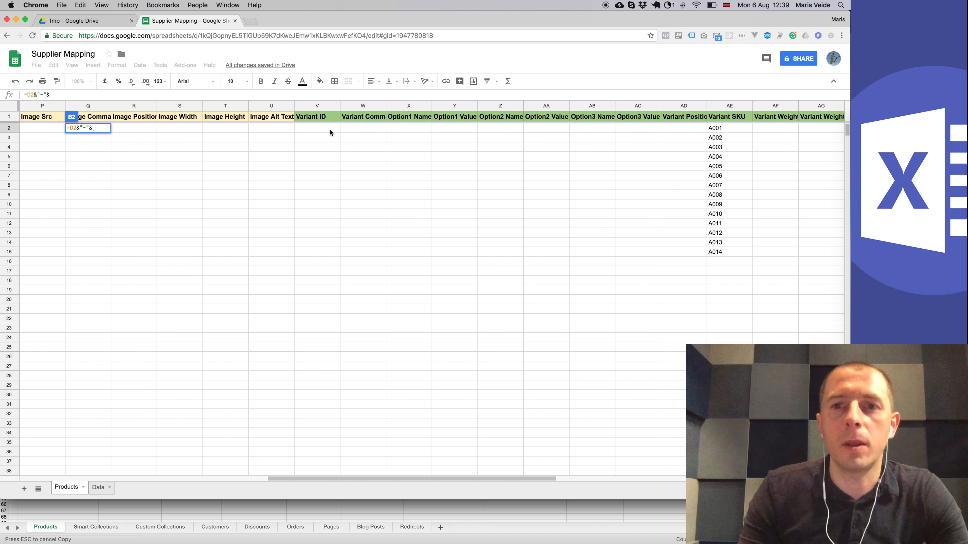
{"action": "left_click", "coordinate": [587, 129]}
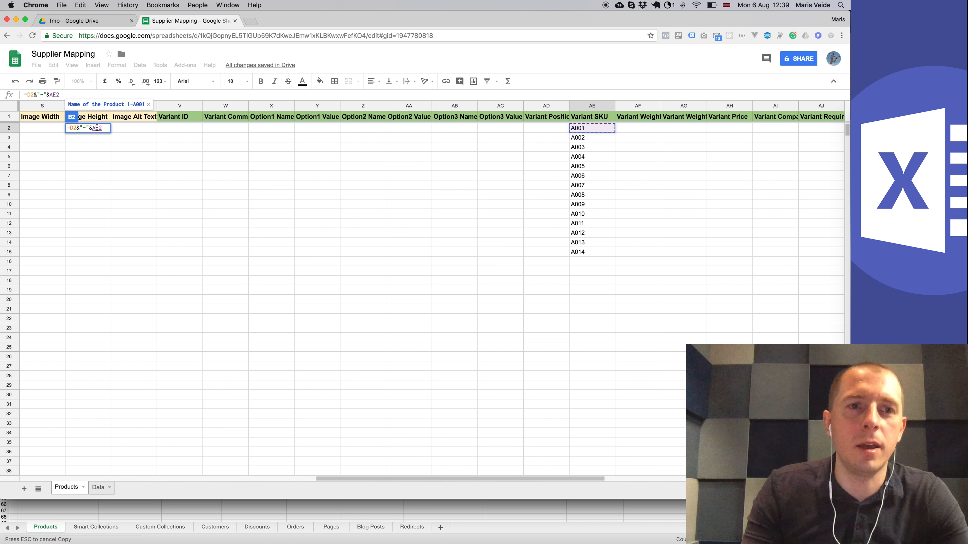
{"action": "key", "text": "Return"}
Fill the Handle formula down to row 15 and fit the Handle column's width to its contents
{"action": "left_click", "coordinate": [45, 128]}
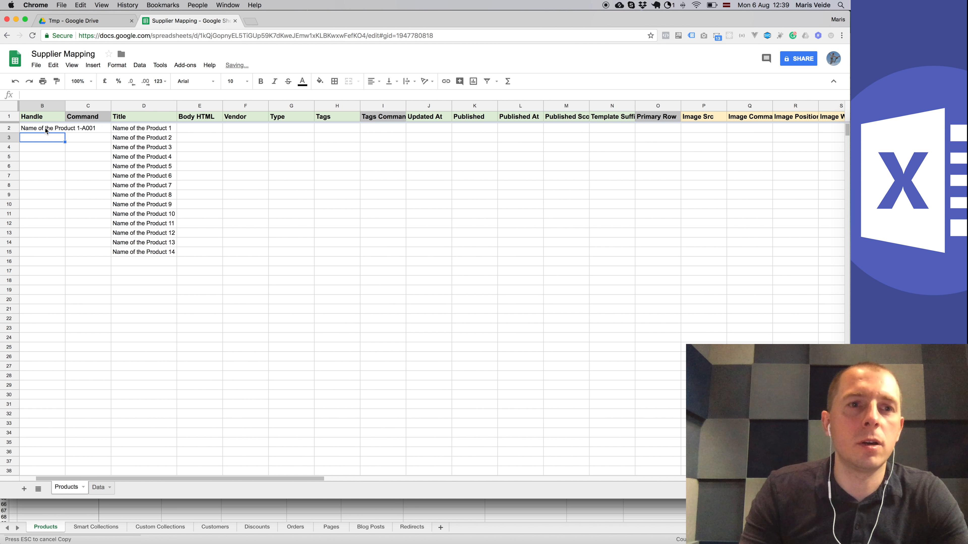
{"action": "left_click_drag", "start_coordinate": [64, 108], "coordinate": [65, 108]}
{"action": "double_click", "coordinate": [65, 108]}
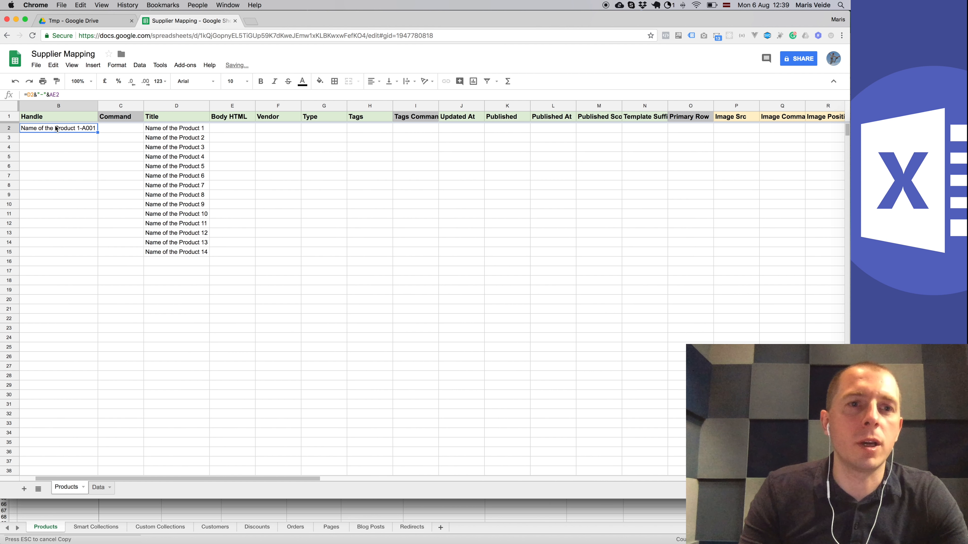
{"action": "left_click_drag", "start_coordinate": [98, 133], "coordinate": [97, 251]}
{"action": "left_click", "coordinate": [86, 252]}
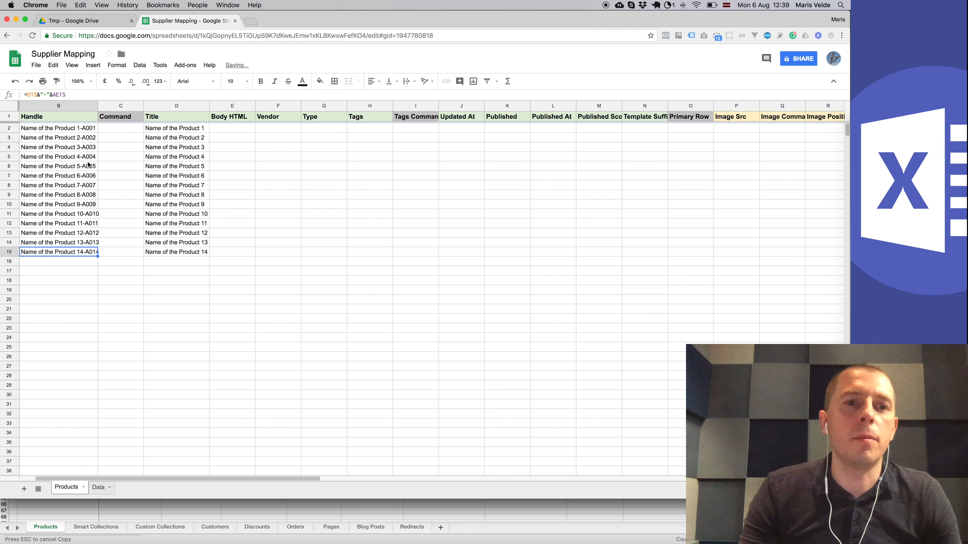
{"action": "double_click", "coordinate": [97, 102]}
{"action": "left_click", "coordinate": [72, 130]}
{"action": "left_click_drag", "start_coordinate": [68, 116], "coordinate": [71, 254]}
{"action": "left_click", "coordinate": [71, 253]}
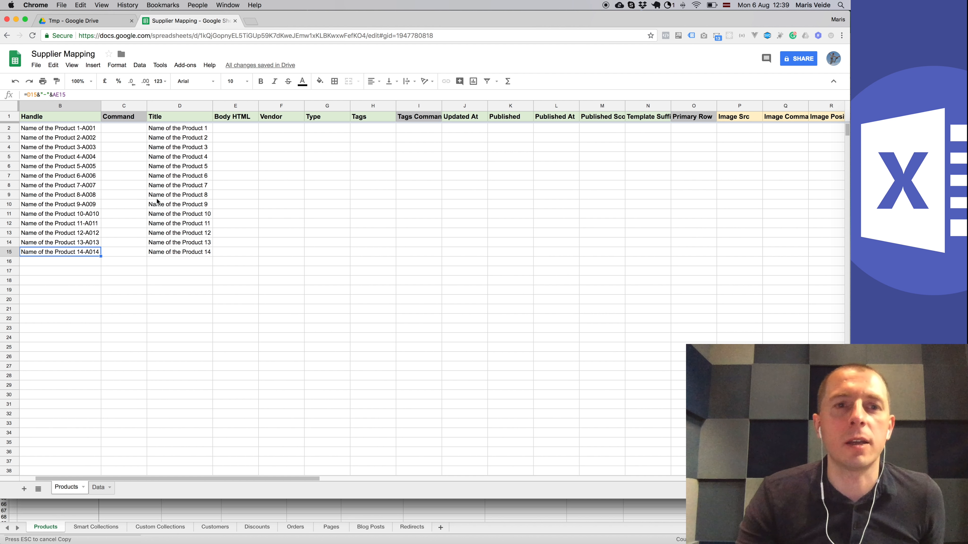
Enter =Data!C2*1.2 in the first Variant Price cell of the Products sheet to mark up the supplier price
{"action": "key", "text": "alt+Down"}
{"action": "left_click", "coordinate": [155, 130]}
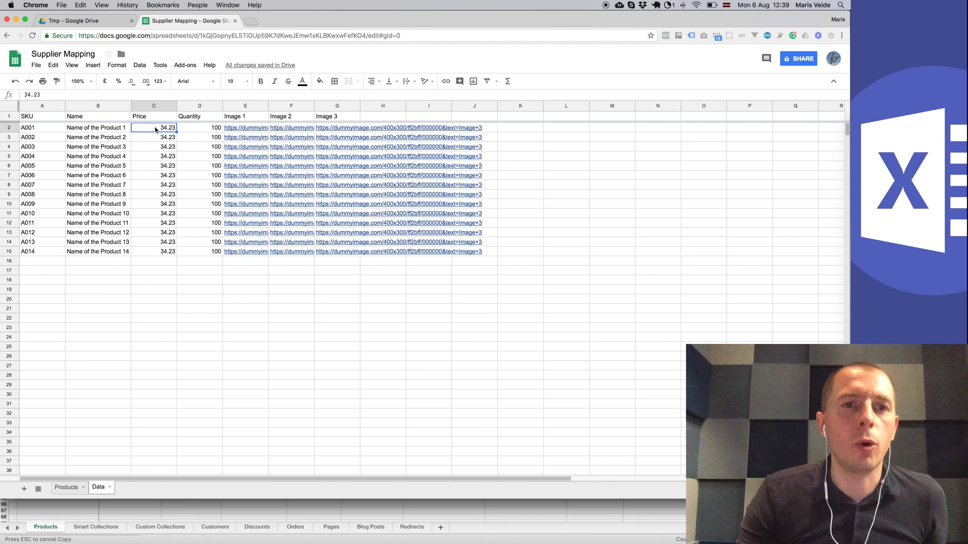
{"action": "left_click", "coordinate": [144, 119]}
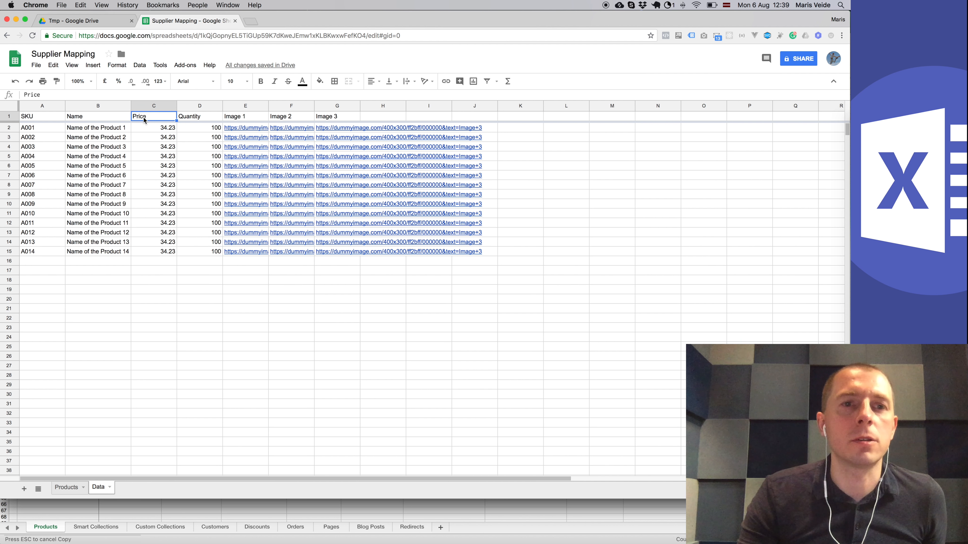
{"action": "left_click", "coordinate": [67, 487]}
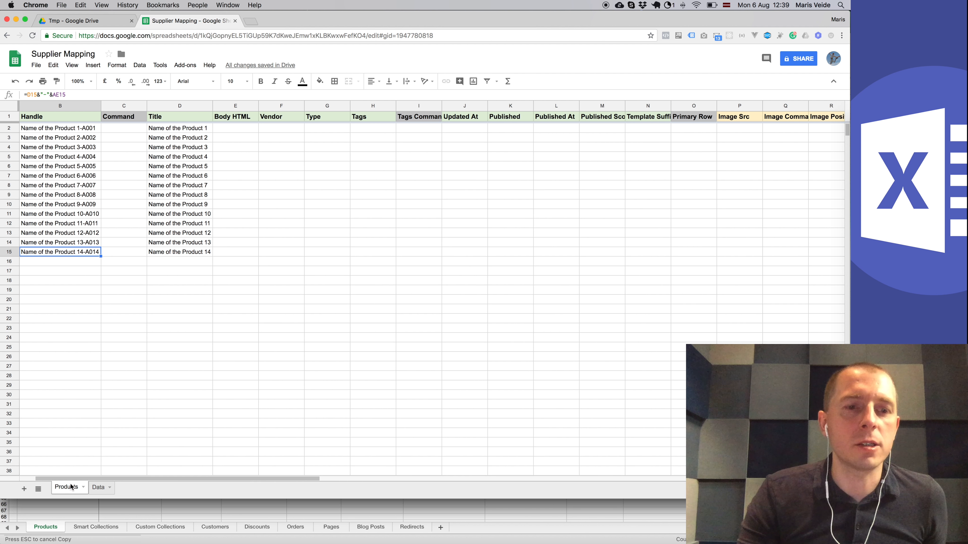
{"action": "scroll", "coordinate": [401, 280], "scroll_direction": "right", "scroll_amount": 15}
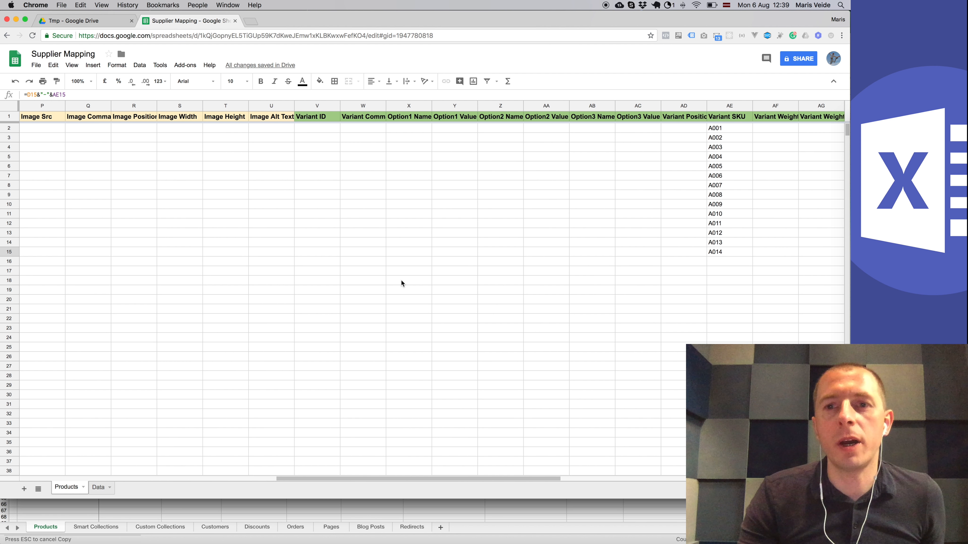
{"action": "scroll", "coordinate": [401, 280], "scroll_direction": "right", "scroll_amount": 5}
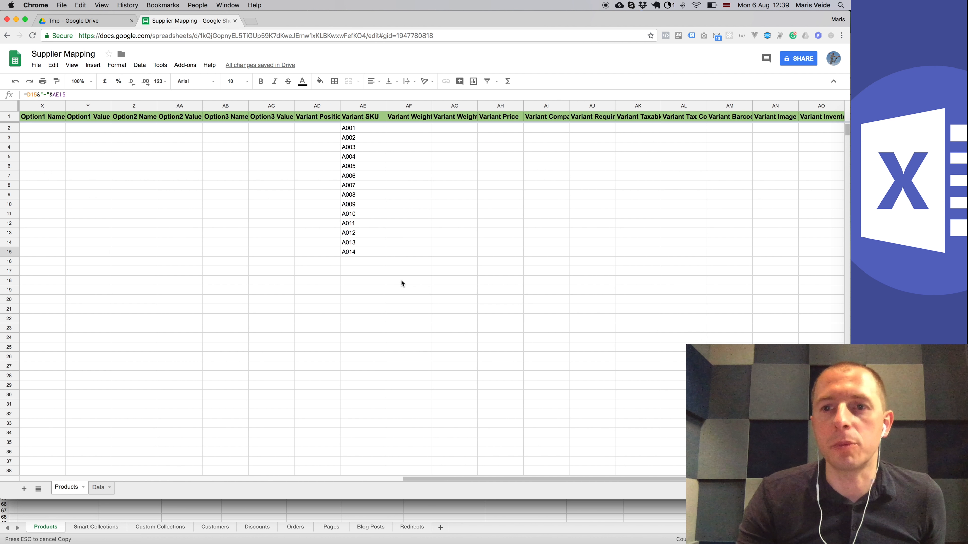
{"action": "left_click", "coordinate": [501, 130]}
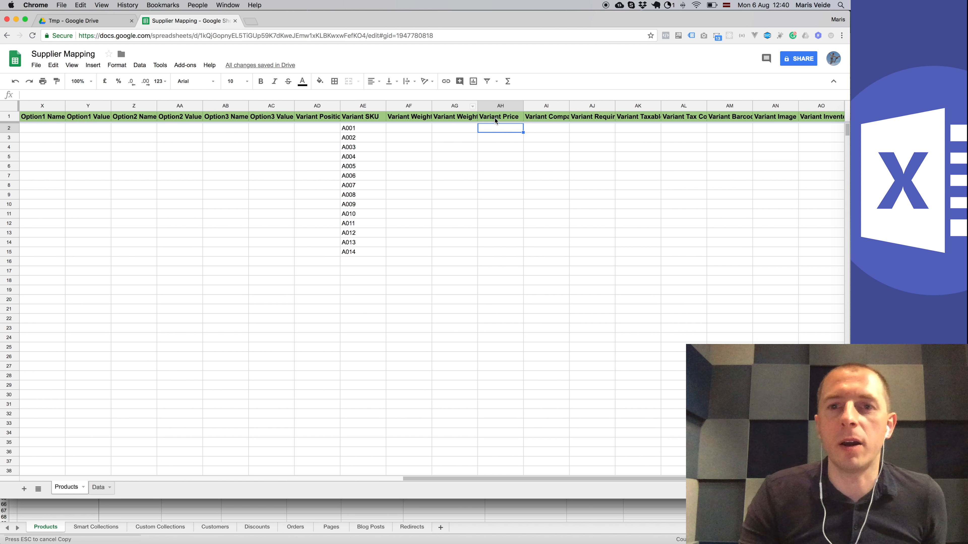
{"action": "type", "text": "="}
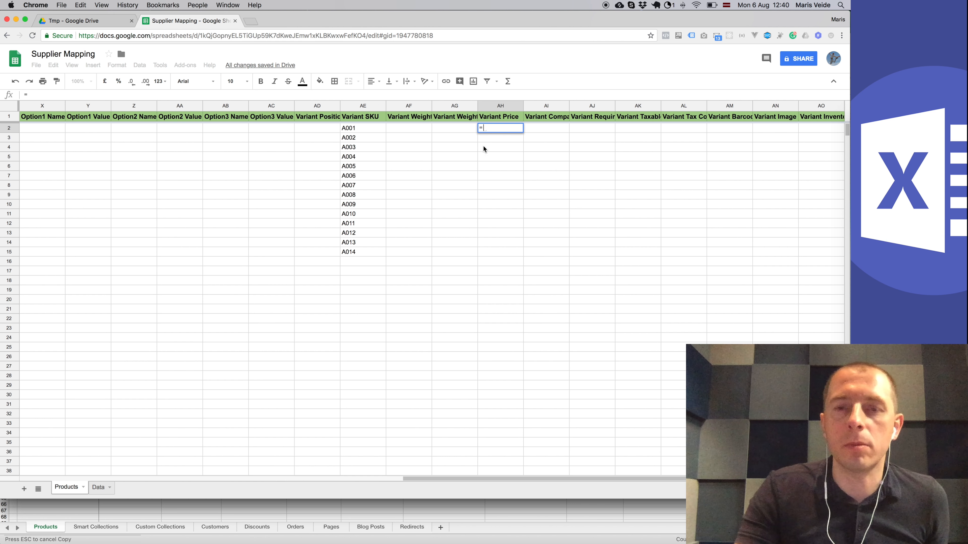
{"action": "left_click", "coordinate": [99, 487]}
{"action": "left_click", "coordinate": [156, 129]}
{"action": "type", "text": "*§."}
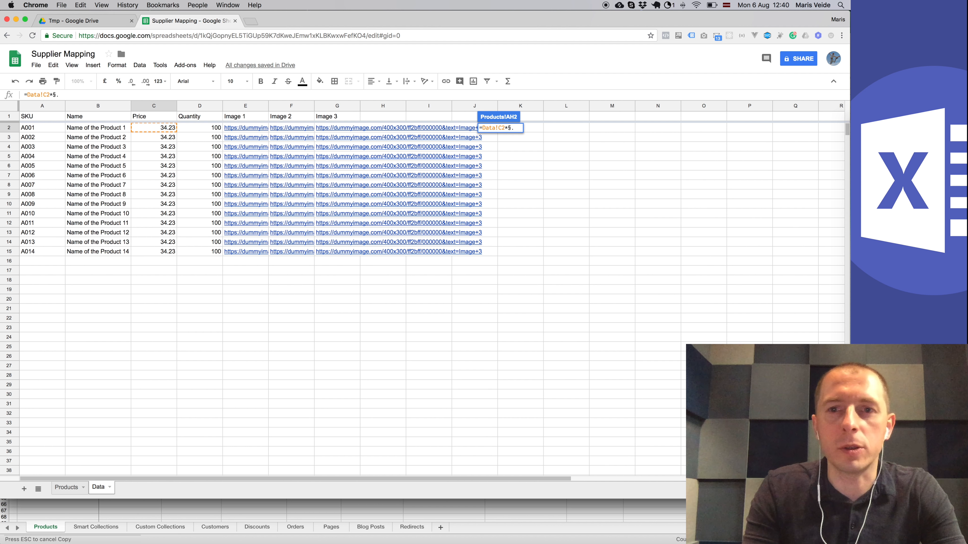
{"action": "key", "text": "BackSpace"}
{"action": "key", "text": "BackSpace"}
{"action": "type", "text": "1.2"}
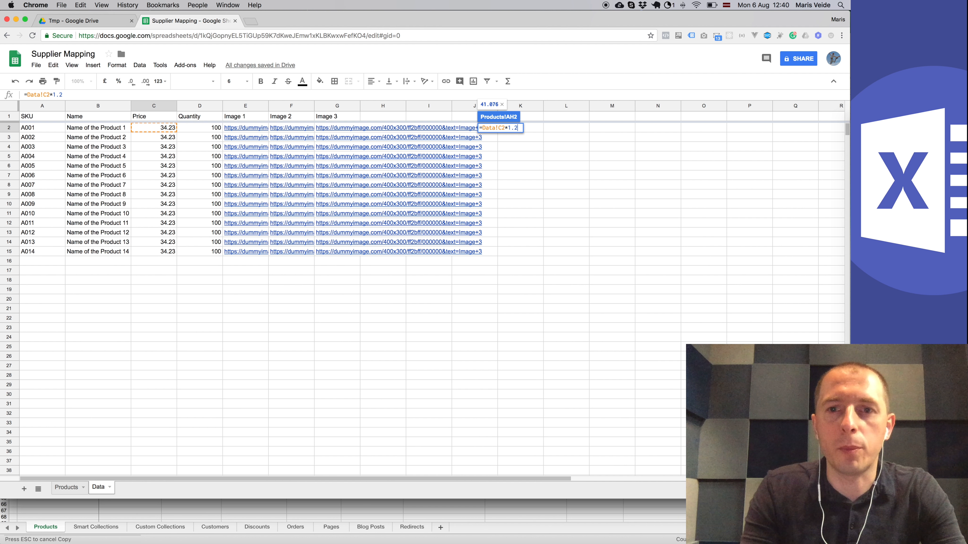
{"action": "key", "text": "Return"}
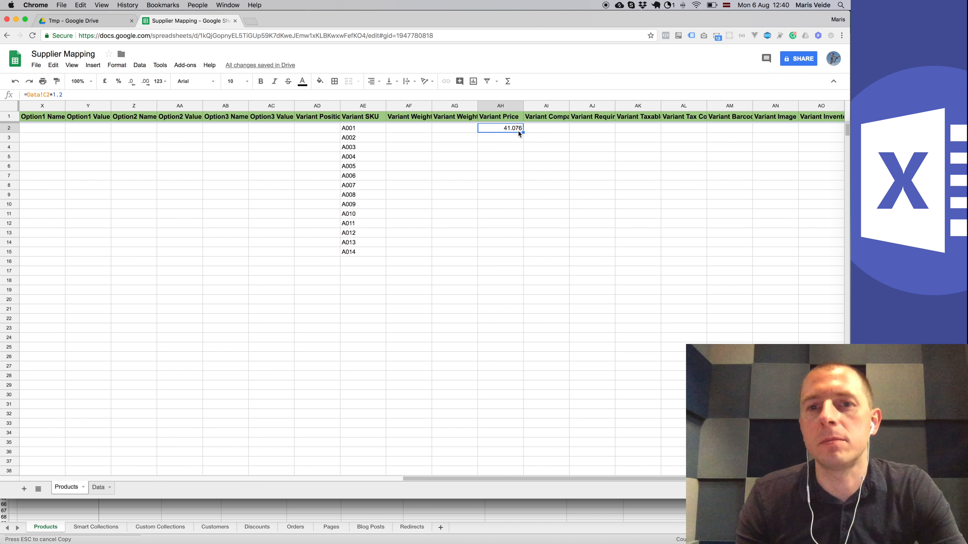
Wrap the Variant Price formula in ROUND with 2 decimal places, =round(Data!C2*1.2,2), and fill it down to row 15
{"action": "double_click", "coordinate": [503, 129]}
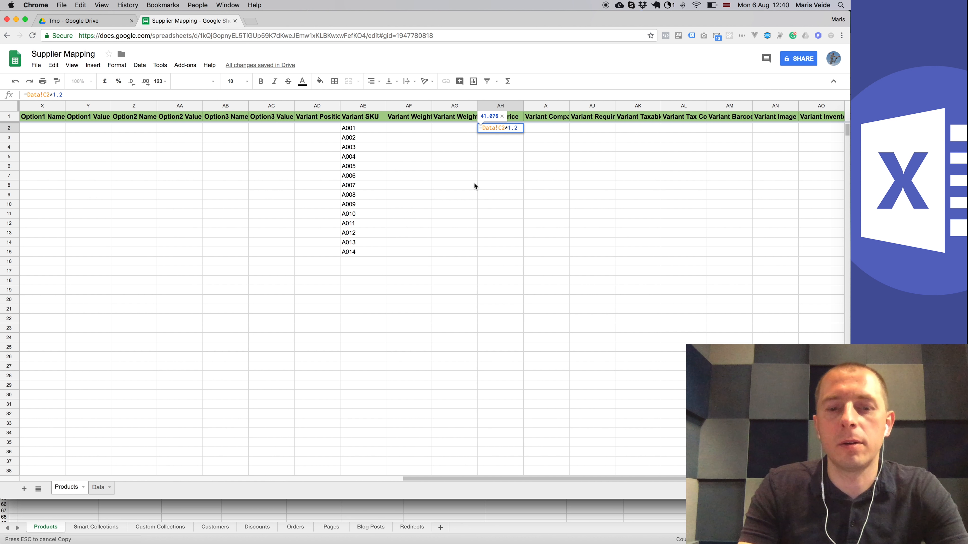
{"action": "key", "text": "Home"}
{"action": "key", "text": "Right"}
{"action": "type", "text": "round("}
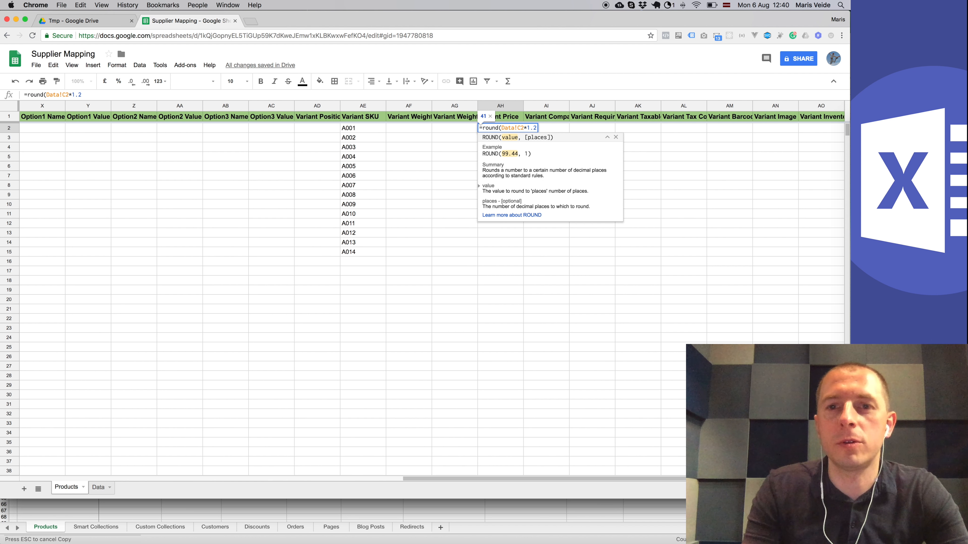
{"action": "key", "text": "End"}
{"action": "type", "text": ",2"}
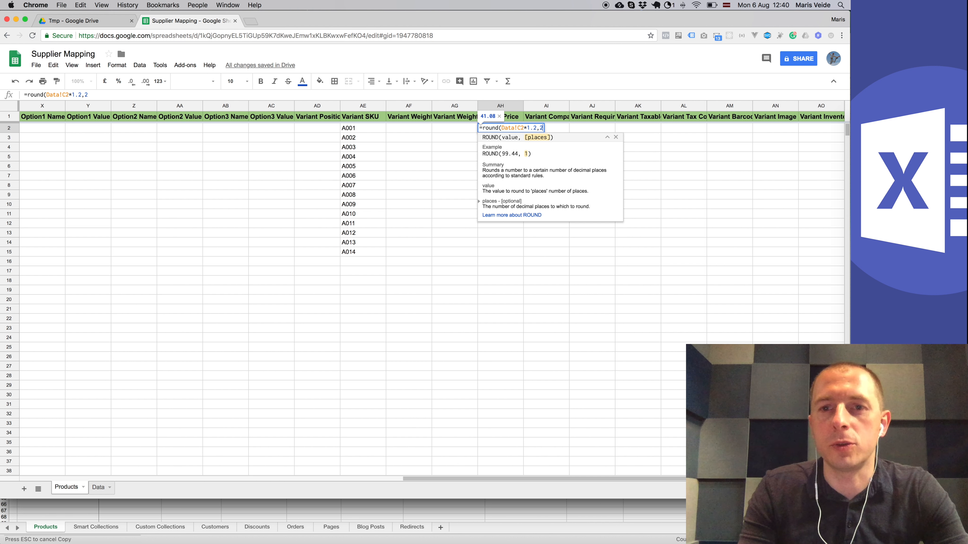
{"action": "type", "text": ")"}
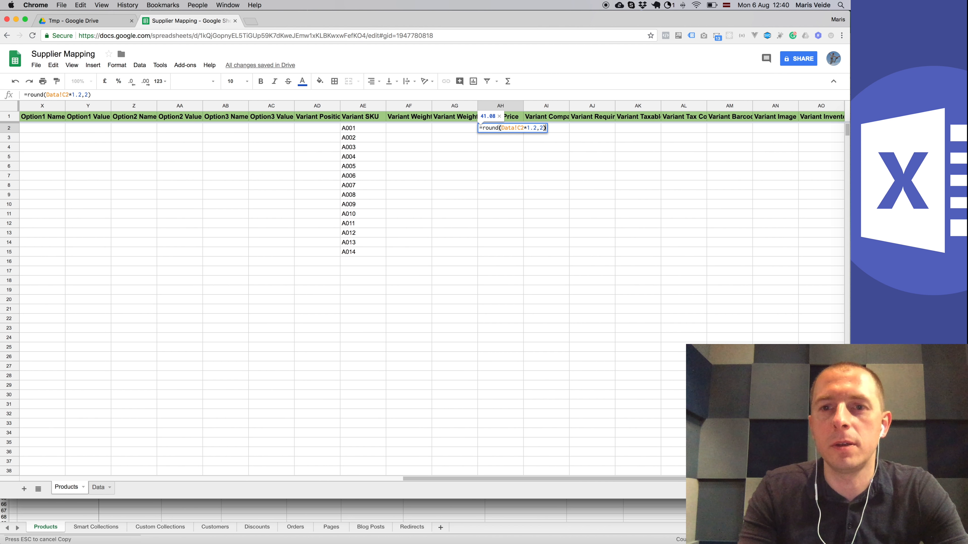
{"action": "key", "text": "Return"}
{"action": "key", "text": "Up"}
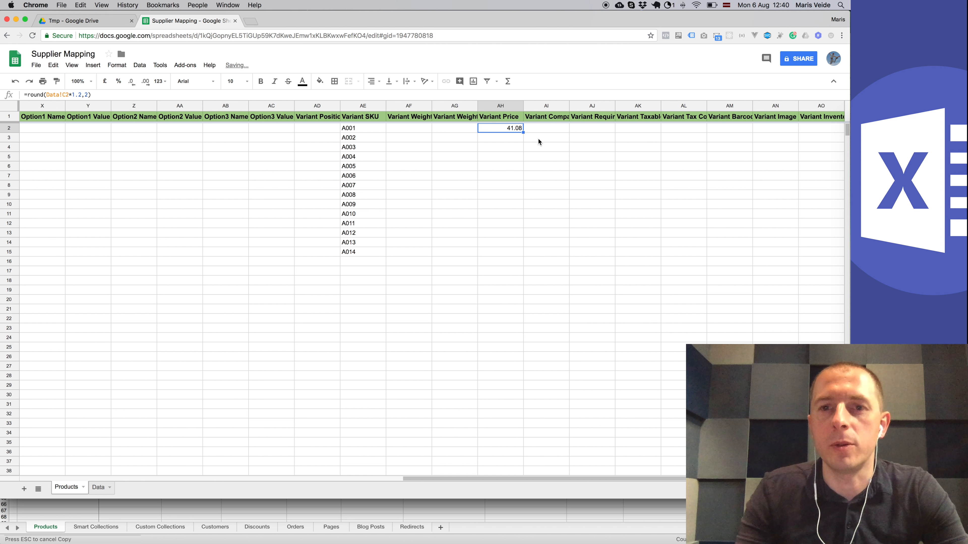
{"action": "left_click_drag", "start_coordinate": [523, 132], "coordinate": [510, 254]}
{"action": "left_click", "coordinate": [505, 252]}
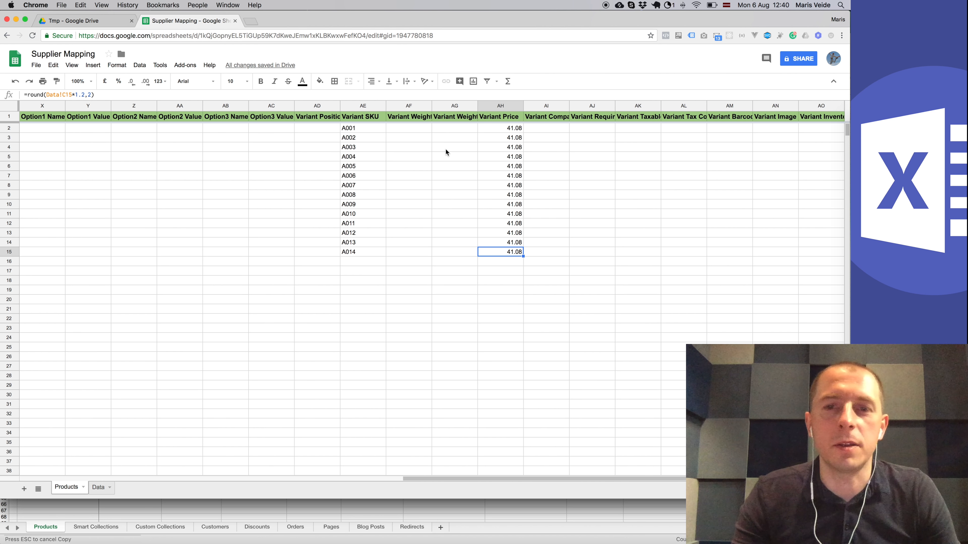
Fit the widths of the Variant Inventory Qty and Variant Inventory Adjust columns on the Products sheet to their headers
{"action": "left_click", "coordinate": [98, 487]}
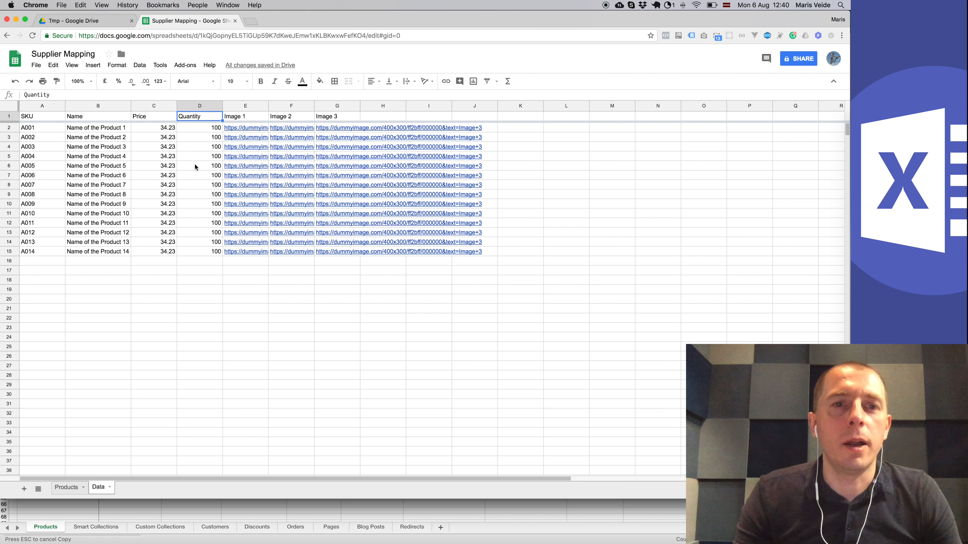
{"action": "left_click", "coordinate": [72, 486]}
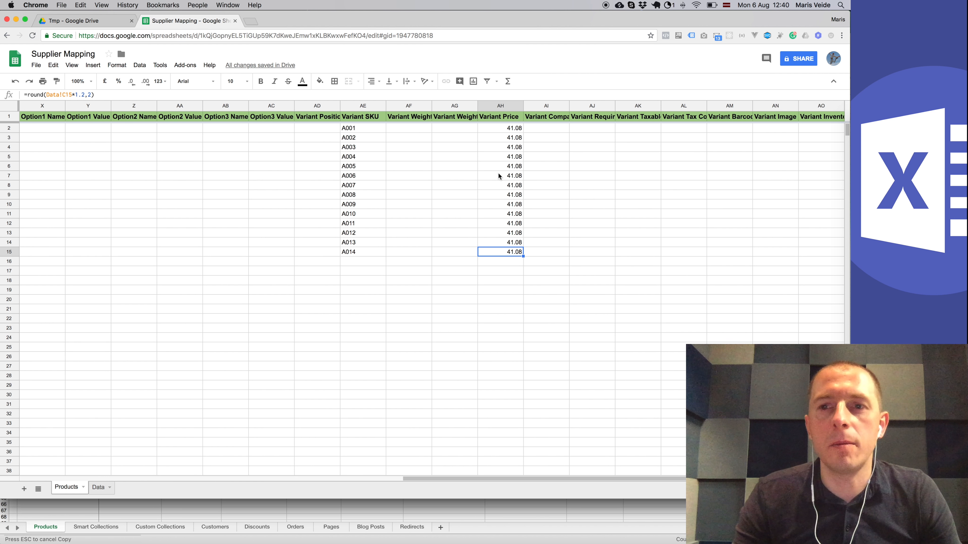
{"action": "scroll", "coordinate": [498, 173], "scroll_direction": "right", "scroll_amount": 8}
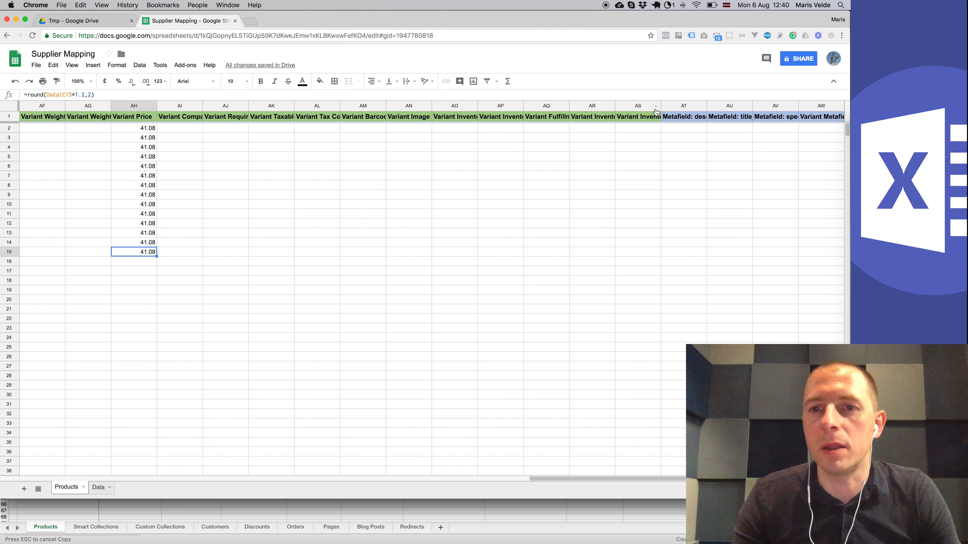
{"action": "double_click", "coordinate": [660, 106]}
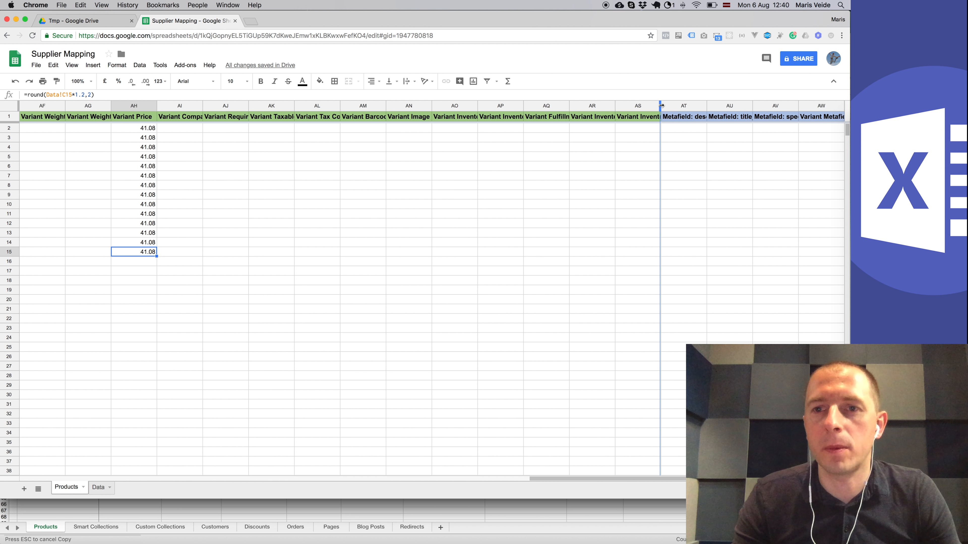
{"action": "double_click", "coordinate": [614, 106]}
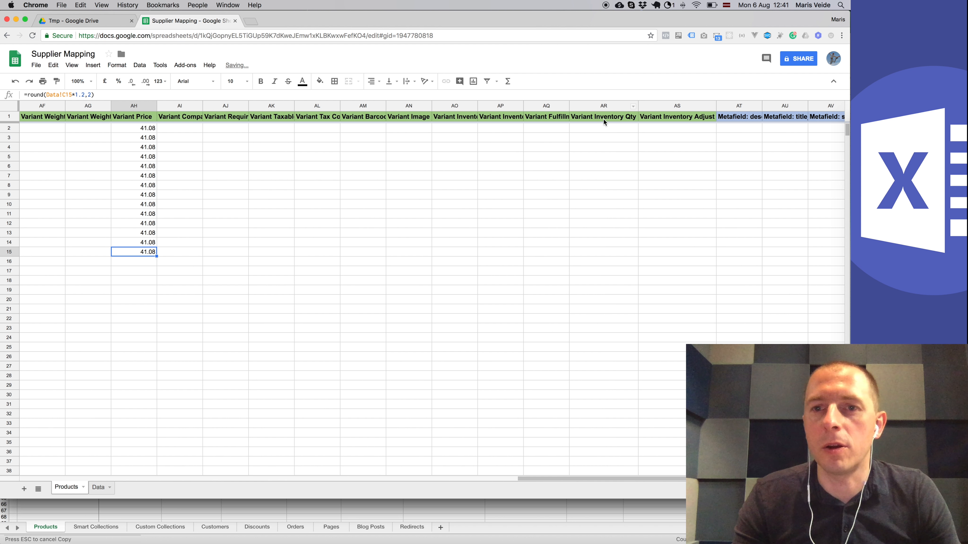
Fill Variant Inventory Qty in rows 2 to 15 with references to the supplier quantity, starting with =Data!D2, leaving no formulas below row 15
{"action": "left_click", "coordinate": [605, 120]}
{"action": "key", "text": "Down"}
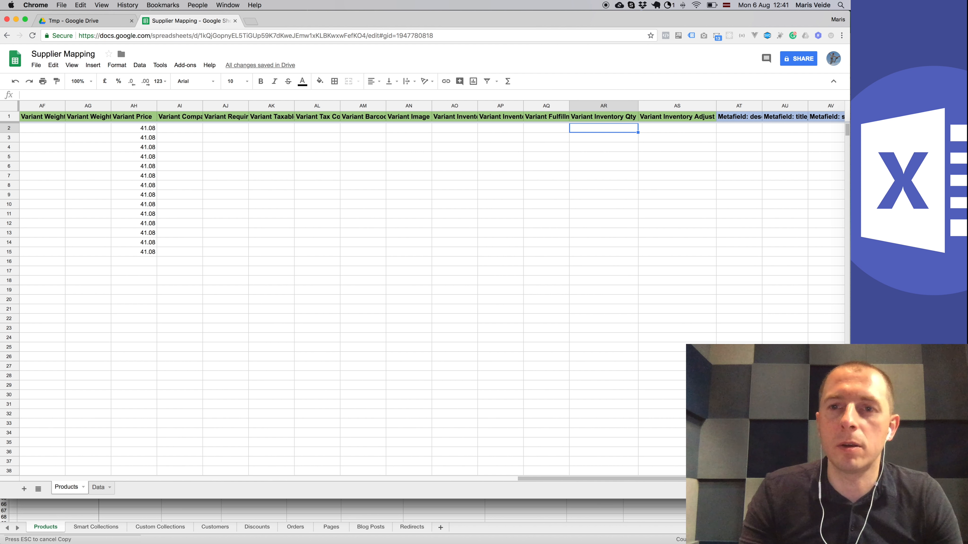
{"action": "type", "text": "="}
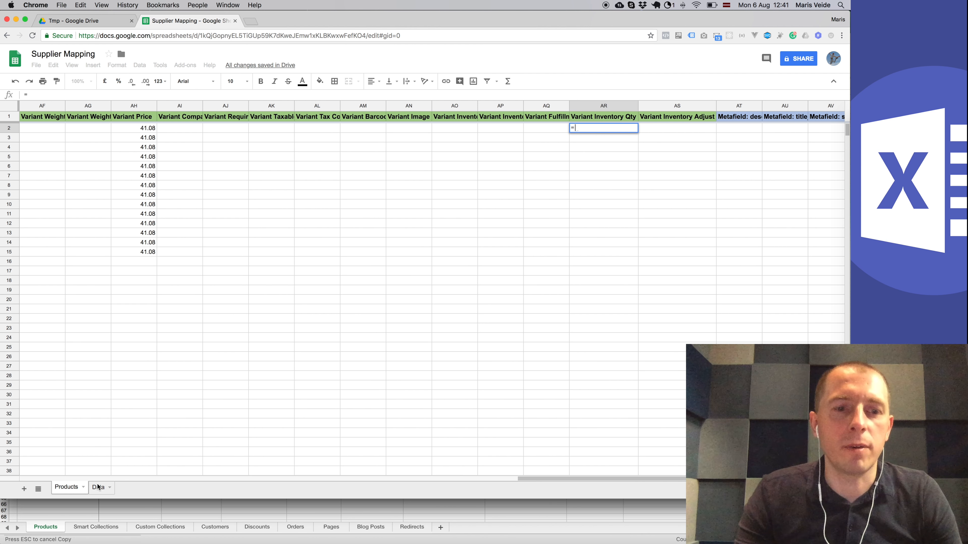
{"action": "left_click", "coordinate": [98, 487]}
{"action": "left_click", "coordinate": [205, 127]}
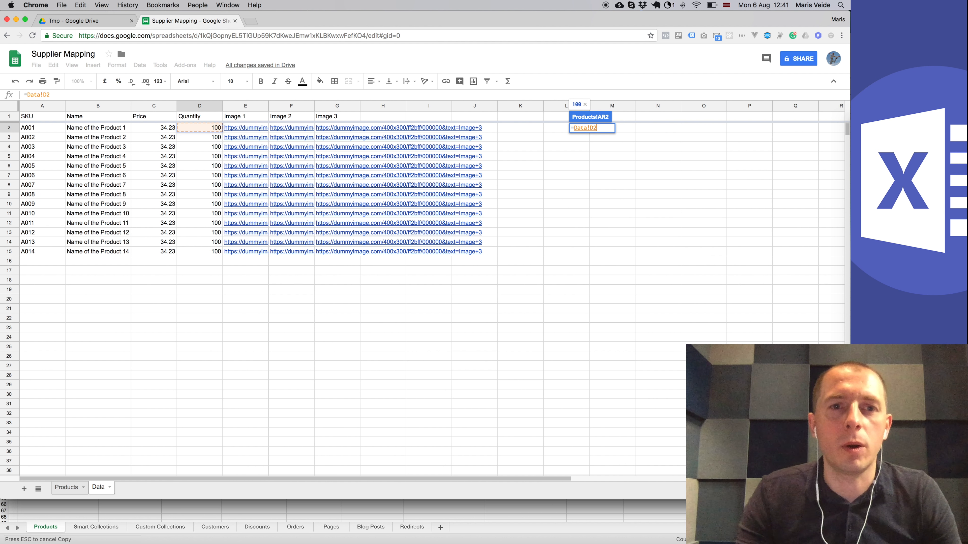
{"action": "key", "text": "Return"}
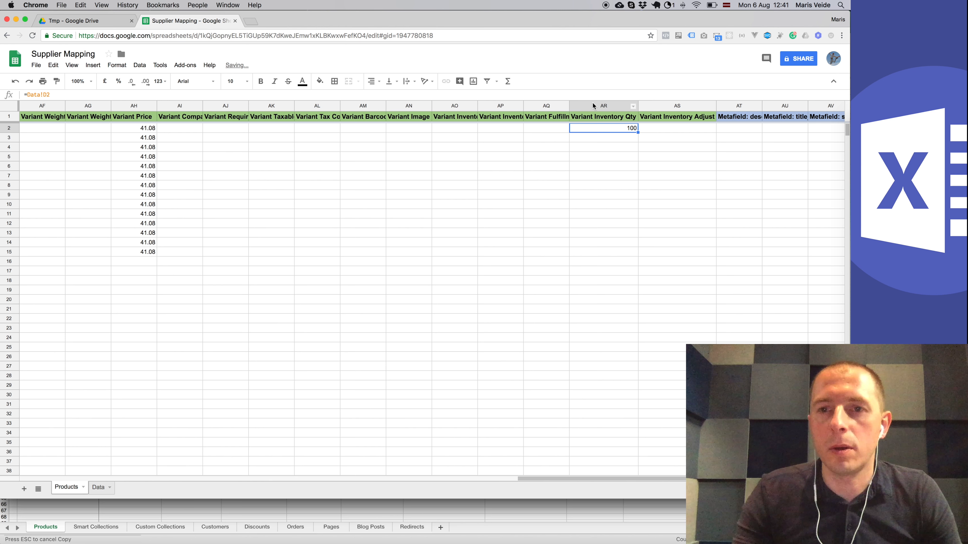
{"action": "left_click_drag", "start_coordinate": [638, 132], "coordinate": [610, 264]}
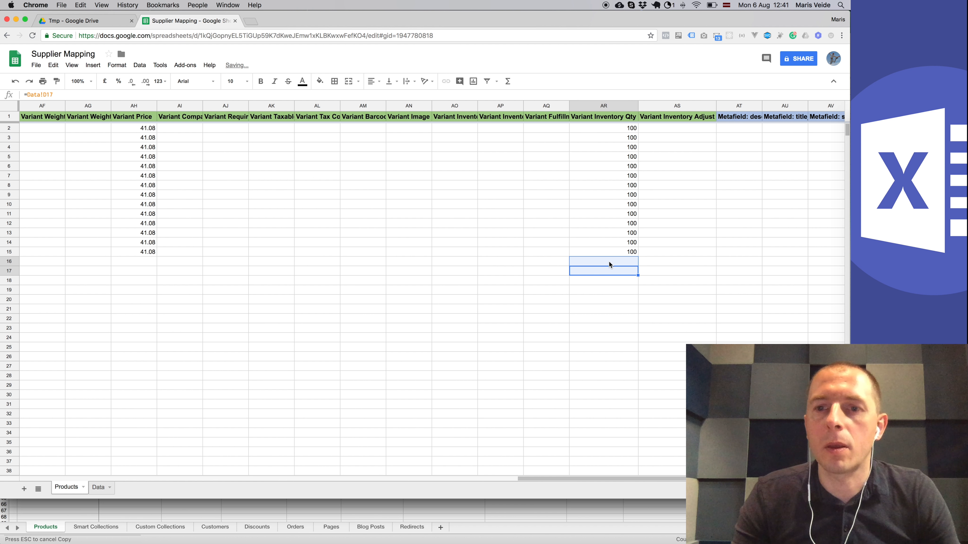
{"action": "key", "text": "Delete"}
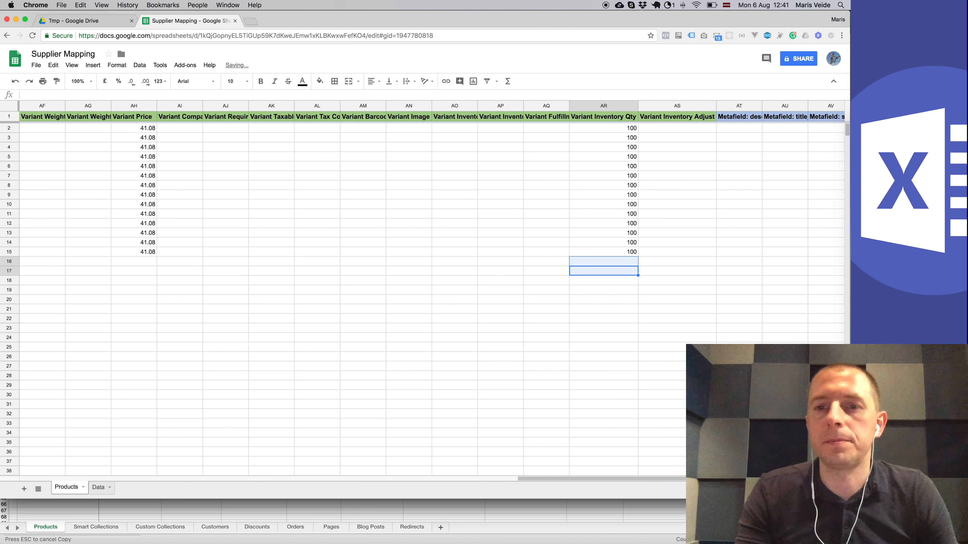
Return to the Title header on the Products sheet and switch to the supplier's Data sheet
{"action": "key", "text": "Up"}
{"action": "key", "text": "super+Up"}
{"action": "key", "text": "super+Left"}
{"action": "key", "text": "Right"}
{"action": "key", "text": "Right"}
{"action": "key", "text": "Right"}
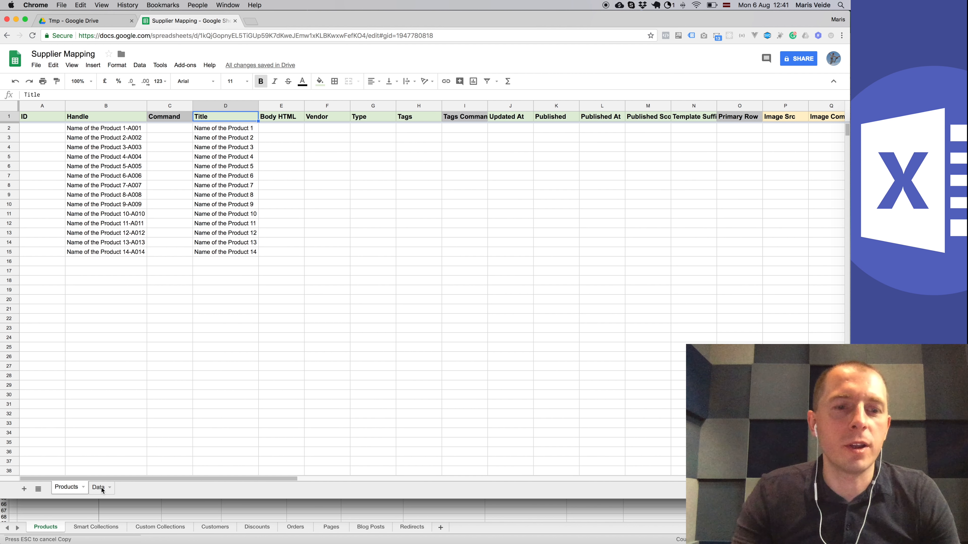
{"action": "key", "text": "alt+Down"}
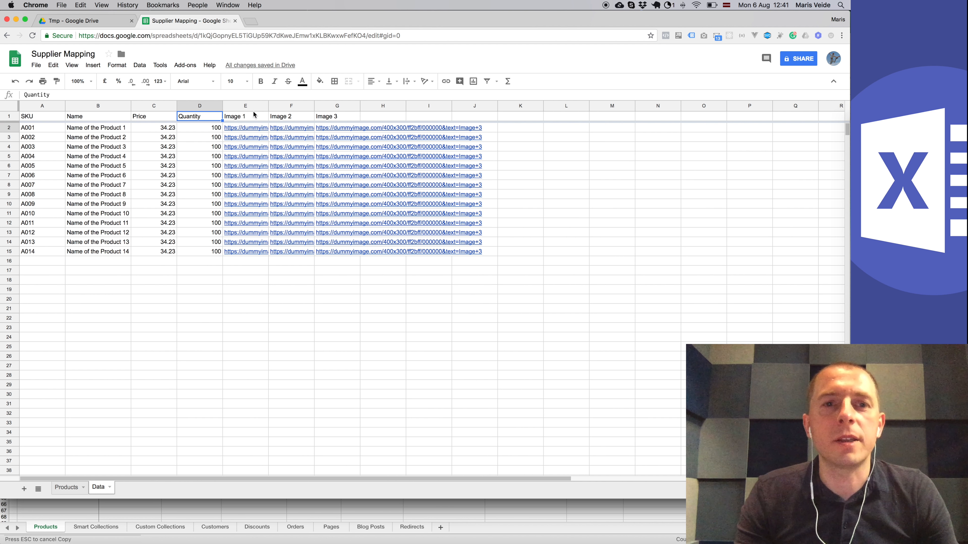
Fit the widths of the Image 1, Image 2 and Image 3 columns on the Data sheet to their contents
{"action": "left_click_drag", "start_coordinate": [245, 105], "coordinate": [345, 105]}
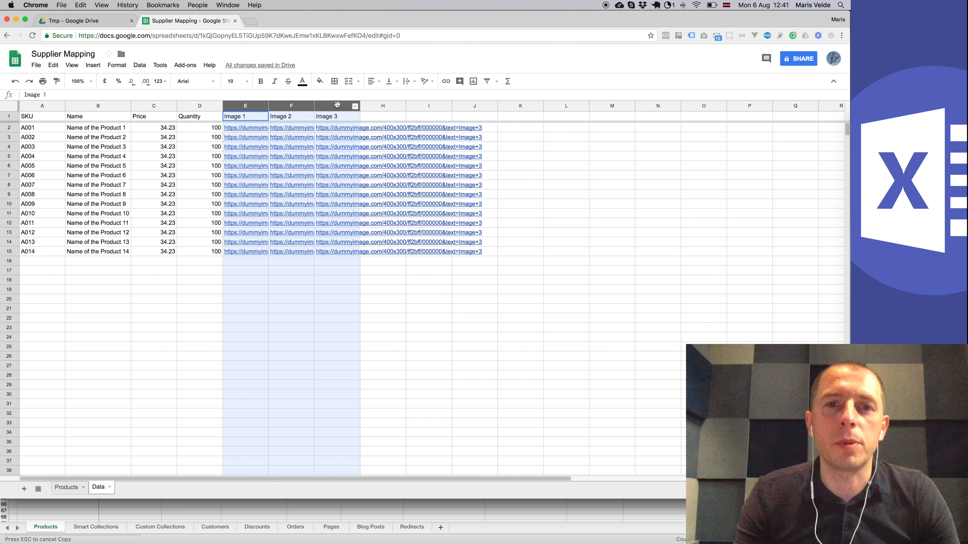
{"action": "double_click", "coordinate": [314, 106]}
{"action": "left_click", "coordinate": [325, 119]}
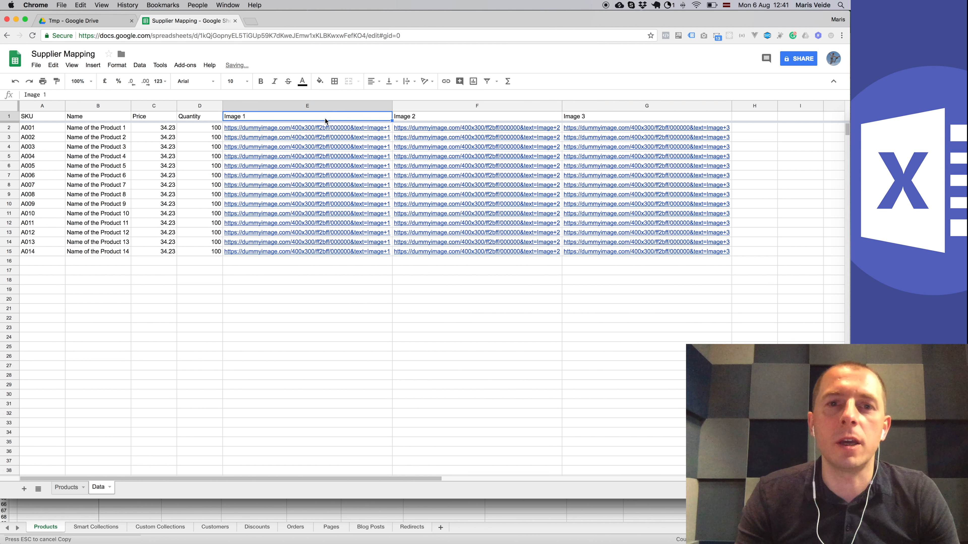
Examine the Image 1, Image 2 and Image 3 headers and the image URLs in row 2 of the Data sheet
{"action": "key", "text": "Right"}
{"action": "key", "text": "Right"}
{"action": "key", "text": "Right"}
{"action": "key", "text": "Left"}
{"action": "key", "text": "Left"}
{"action": "key", "text": "Left"}
{"action": "key", "text": "Down"}
{"action": "key", "text": "Right"}
{"action": "key", "text": "Right"}
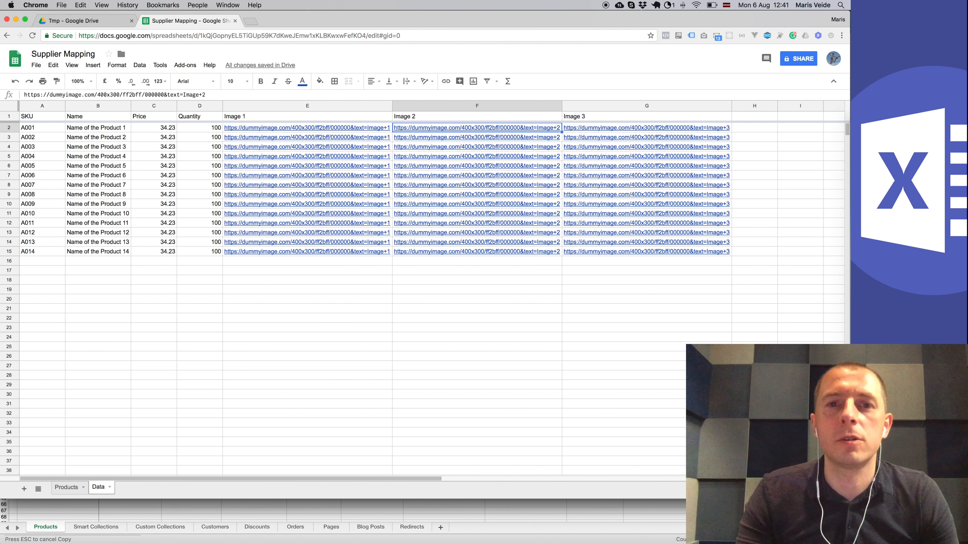
{"action": "key", "text": "Left"}
{"action": "key", "text": "Left"}
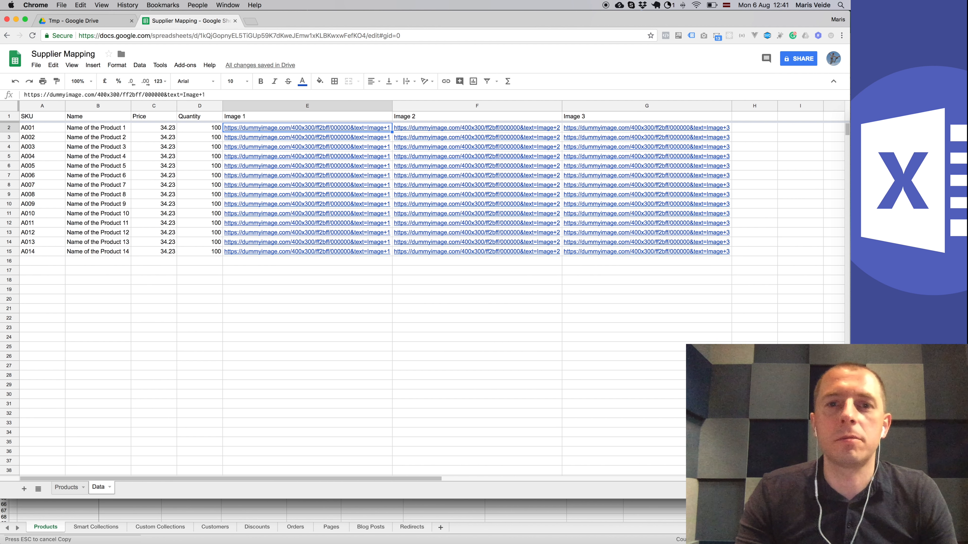
{"action": "key", "text": "Right"}
{"action": "key", "text": "Right"}
{"action": "key", "text": "Left"}
{"action": "key", "text": "Left"}
{"action": "key", "text": "Up"}
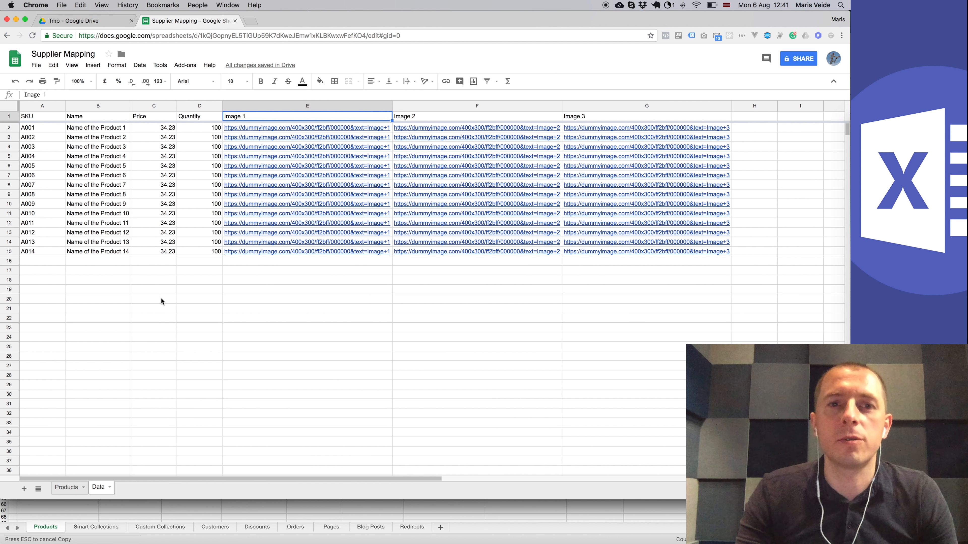
Enter =JOIN(";",Data!E2:G2) in row 2 of the Image Src column on the Products sheet
{"action": "left_click", "coordinate": [67, 488]}
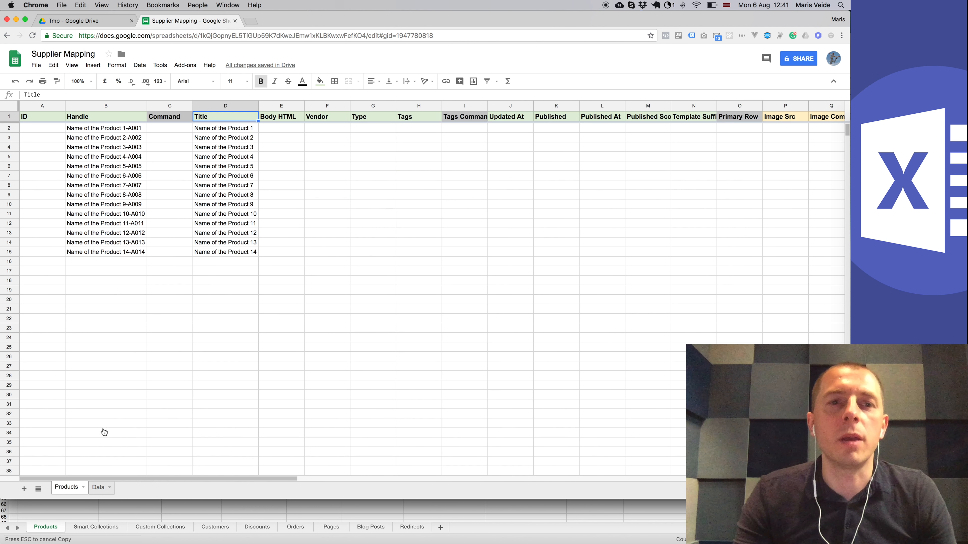
{"action": "scroll", "coordinate": [403, 186], "scroll_direction": "right", "scroll_amount": 6}
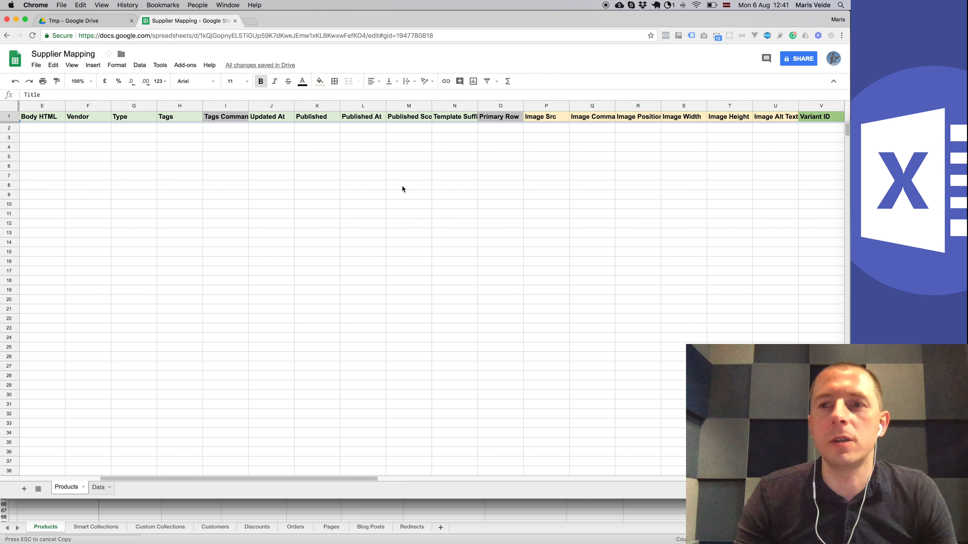
{"action": "left_click", "coordinate": [454, 127]}
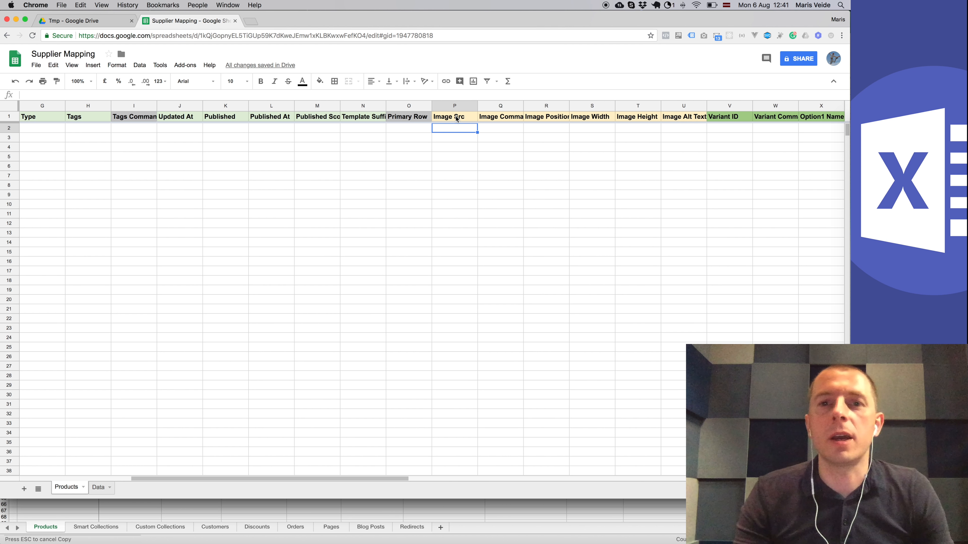
{"action": "scroll", "coordinate": [458, 150], "scroll_direction": "right", "scroll_amount": 1}
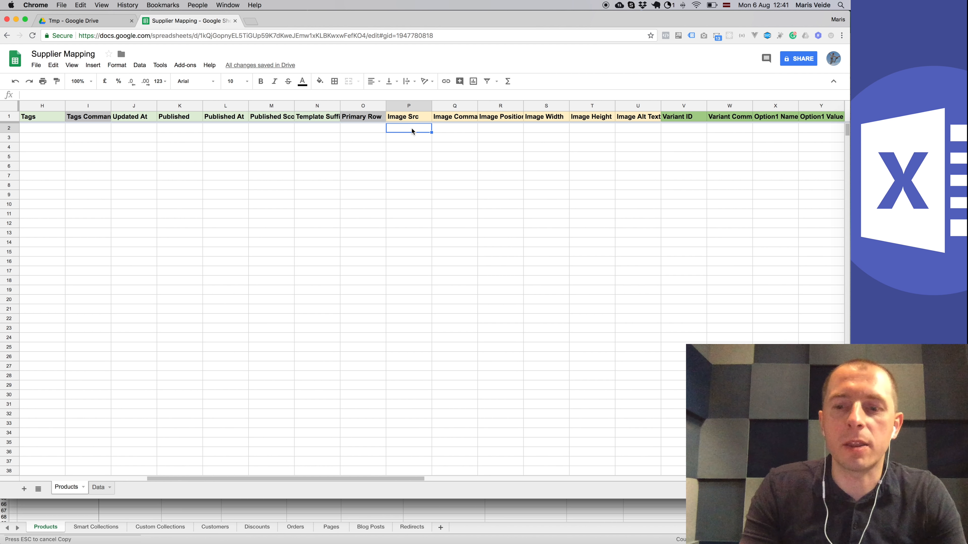
{"action": "type", "text": "="}
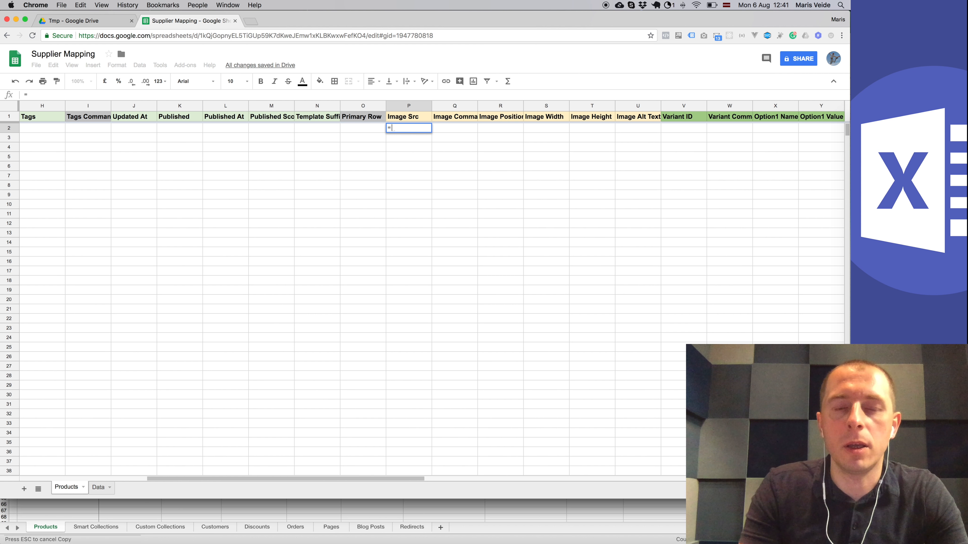
{"action": "type", "text": "JOIN"}
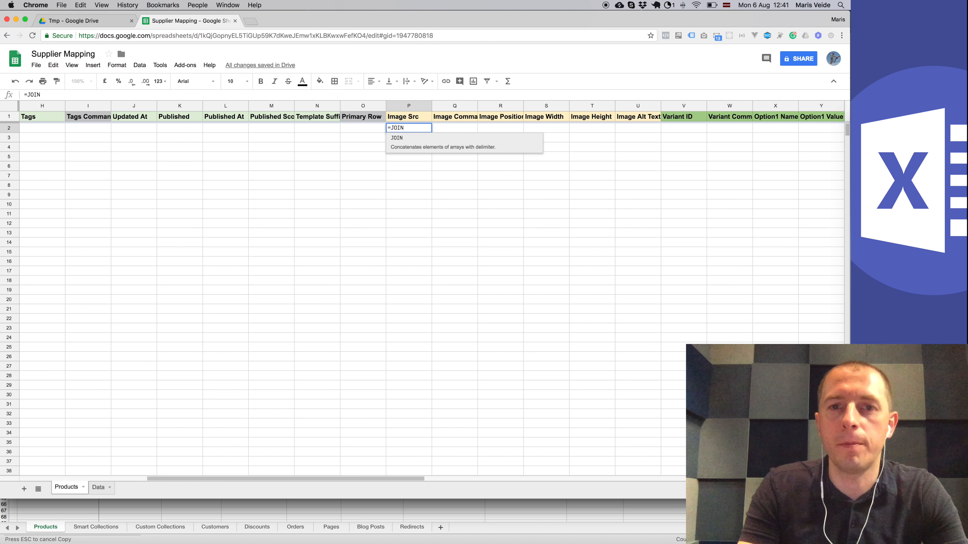
{"action": "type", "text": "("}
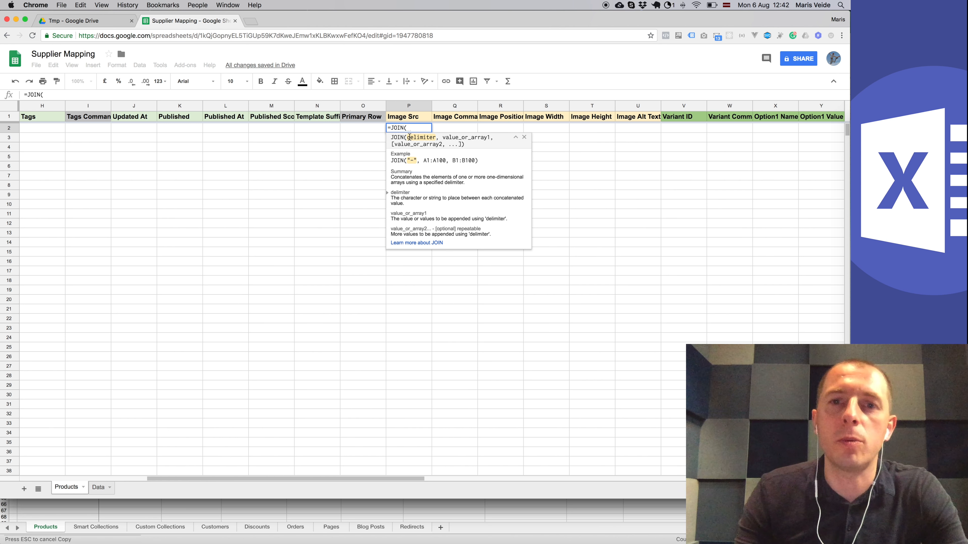
{"action": "type", "text": "\""}
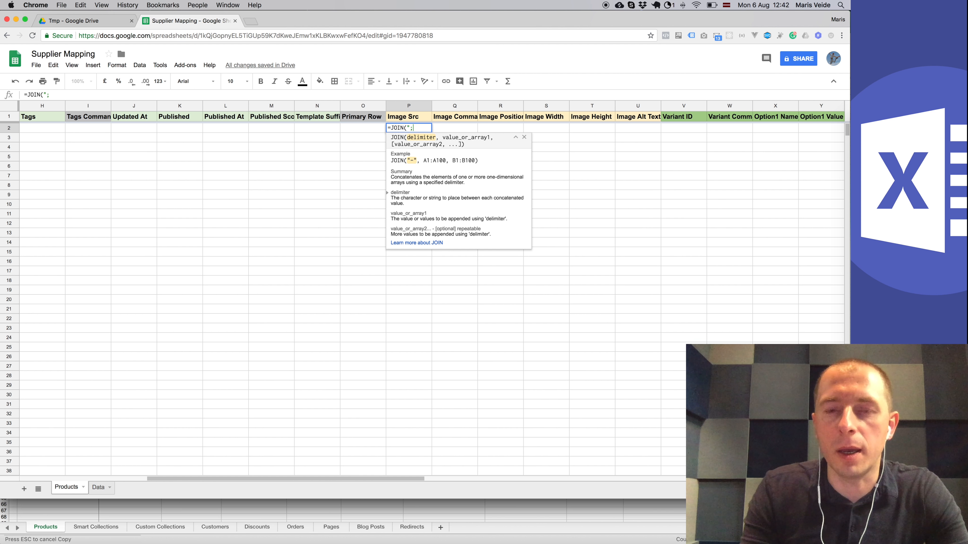
{"action": "type", "text": ";\","}
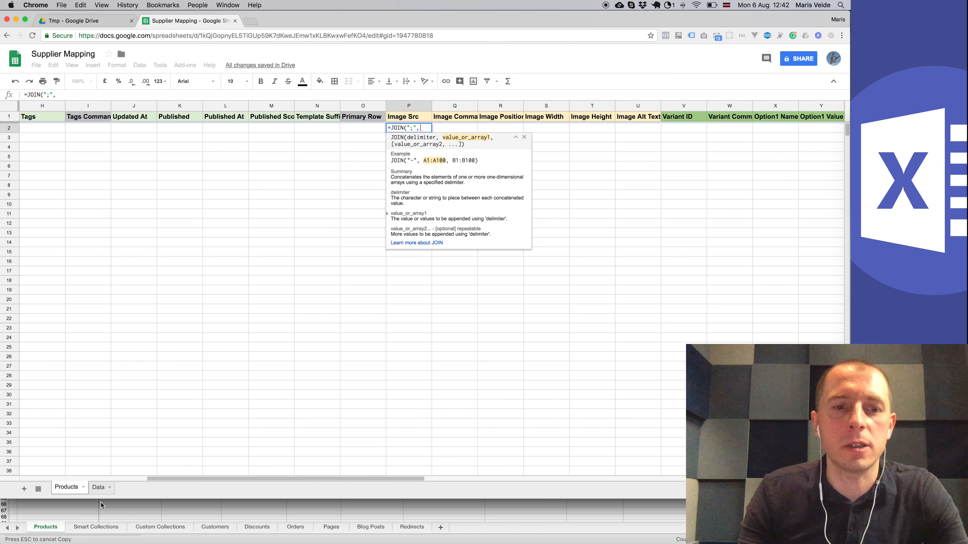
{"action": "left_click", "coordinate": [99, 491]}
{"action": "left_click_drag", "start_coordinate": [292, 130], "coordinate": [596, 128]}
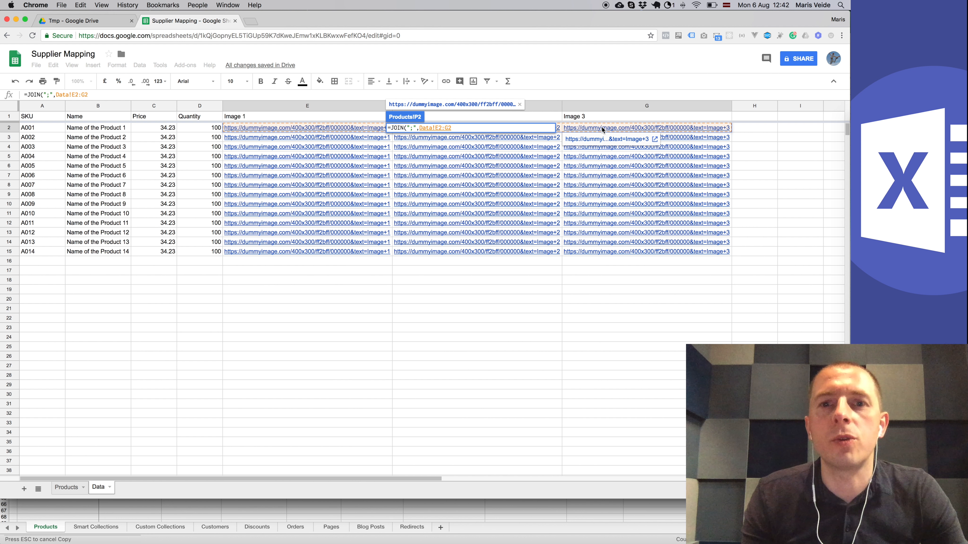
{"action": "key", "text": "Return"}
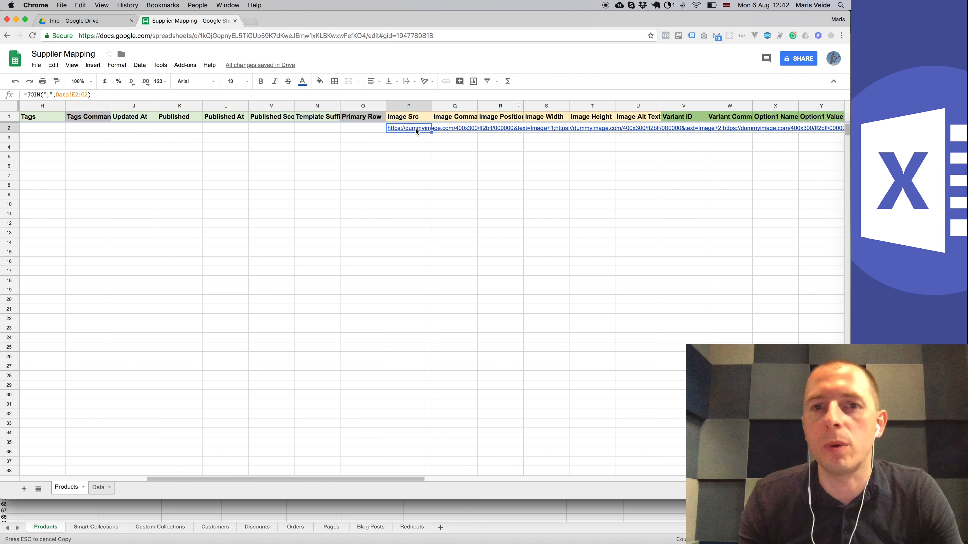
Inspect the delimiter and function name in the Image Src formula of row 2 without changing them
{"action": "key", "text": "Return"}
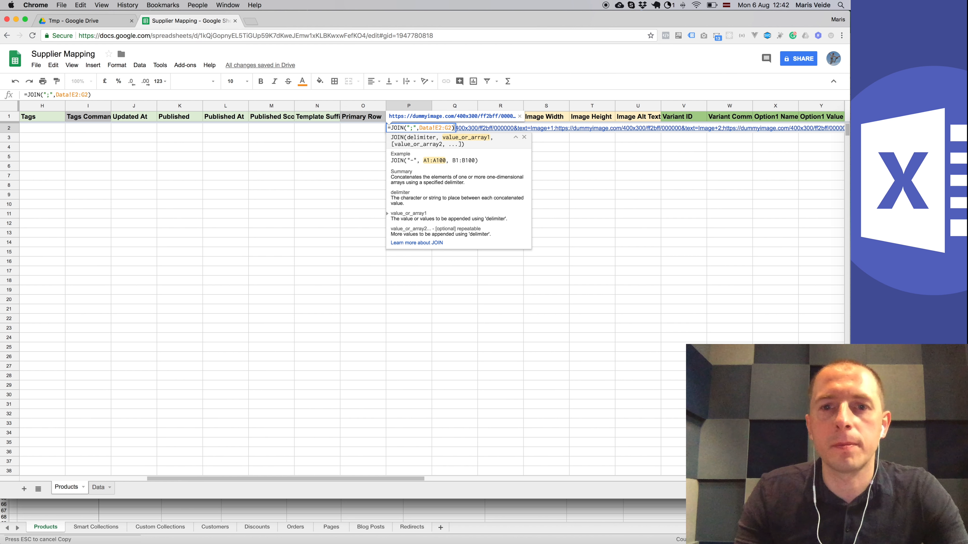
{"action": "key", "text": "Right"}
{"action": "key", "text": "Left"}
{"action": "key", "text": "Left"}
{"action": "key", "text": "Left"}
{"action": "key", "text": "Left"}
{"action": "key", "text": "Left"}
{"action": "key", "text": "Left"}
{"action": "key", "text": "Left"}
{"action": "key", "text": "Left"}
{"action": "key", "text": "Left"}
{"action": "key", "text": "Left"}
{"action": "key", "text": "Left"}
{"action": "key", "text": "Left"}
{"action": "key", "text": "Left"}
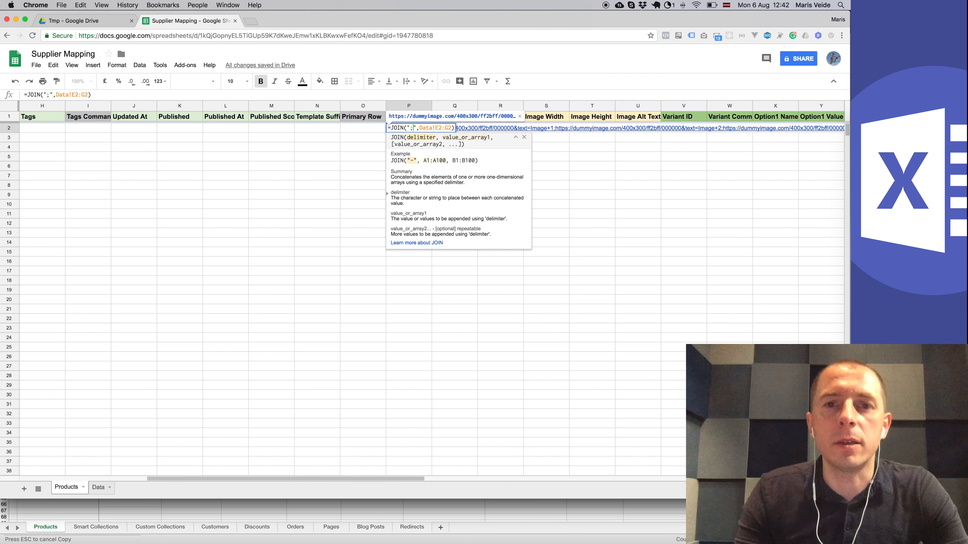
{"action": "key", "text": "Left"}
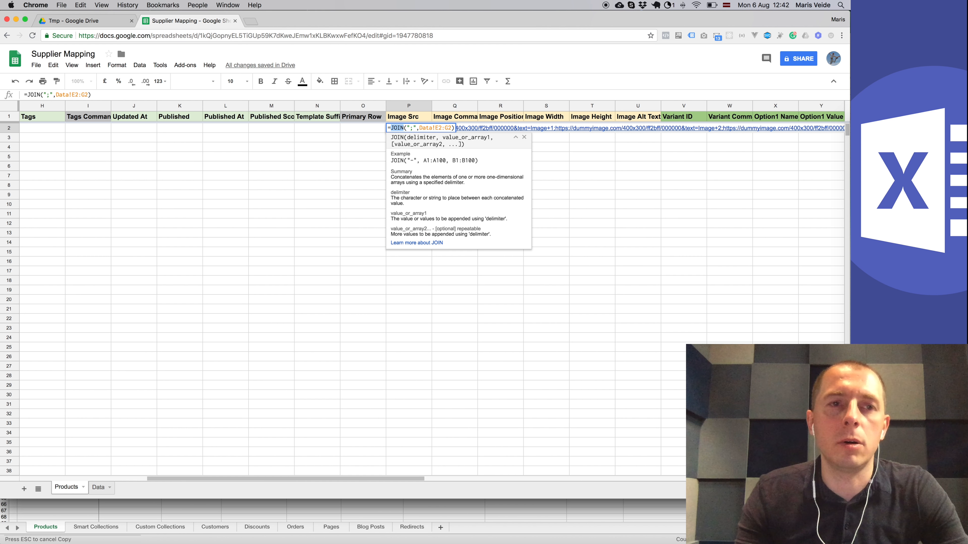
{"action": "key", "text": "Left"}
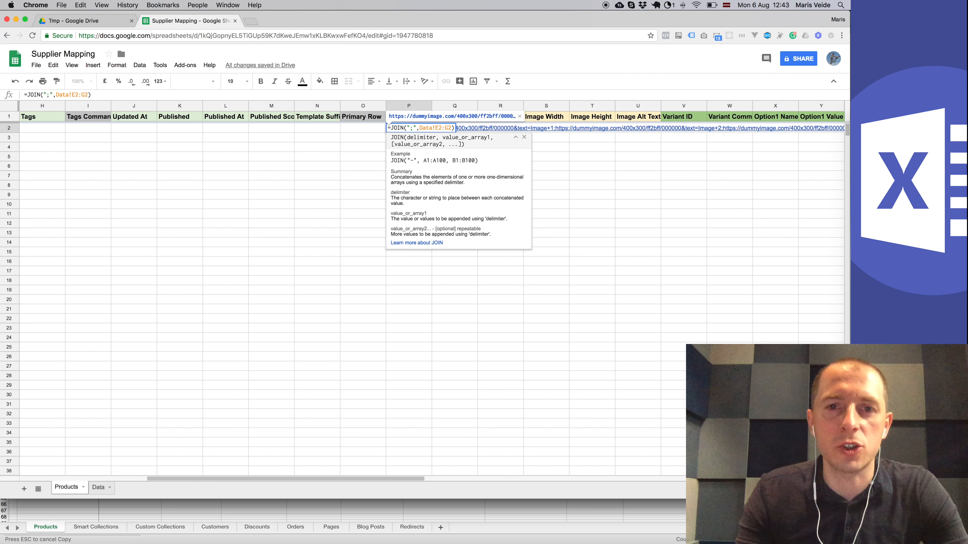
{"action": "key", "text": "shift+Right"}
{"action": "key", "text": "shift+Right"}
{"action": "key", "text": "shift+Right"}
{"action": "key", "text": "shift+Right"}
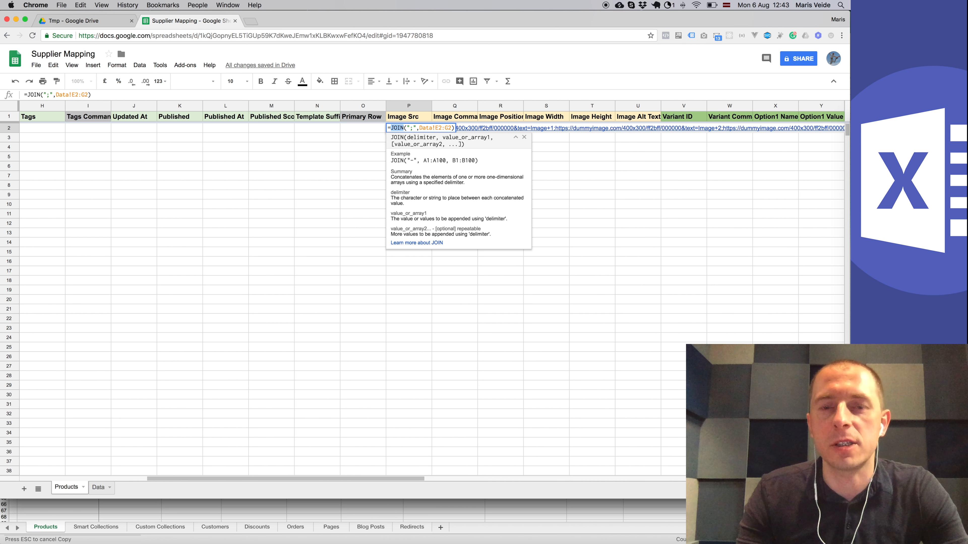
{"action": "key", "text": "Escape"}
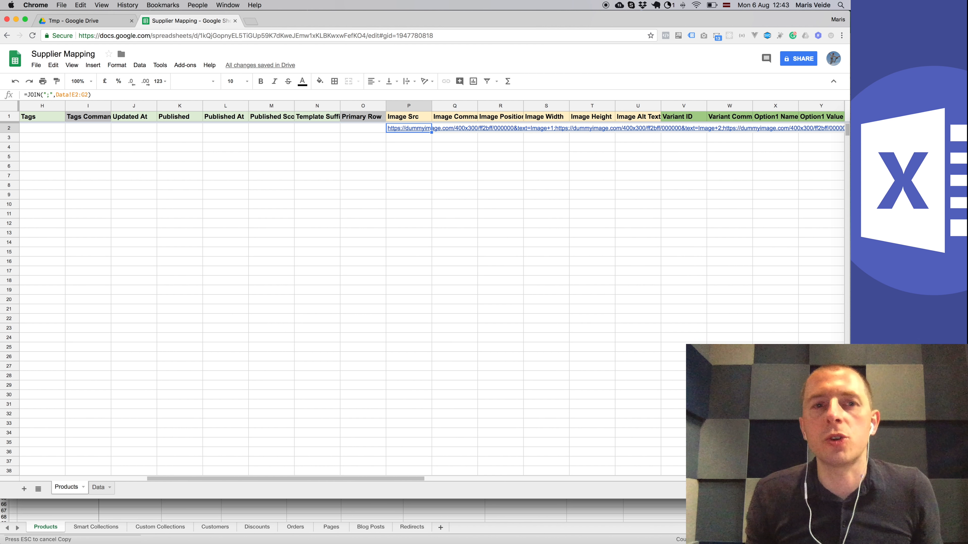
Fill the Image Src JOIN formula down through row 15, leaving no formulas in the rows below
{"action": "left_click_drag", "start_coordinate": [432, 132], "coordinate": [424, 303]}
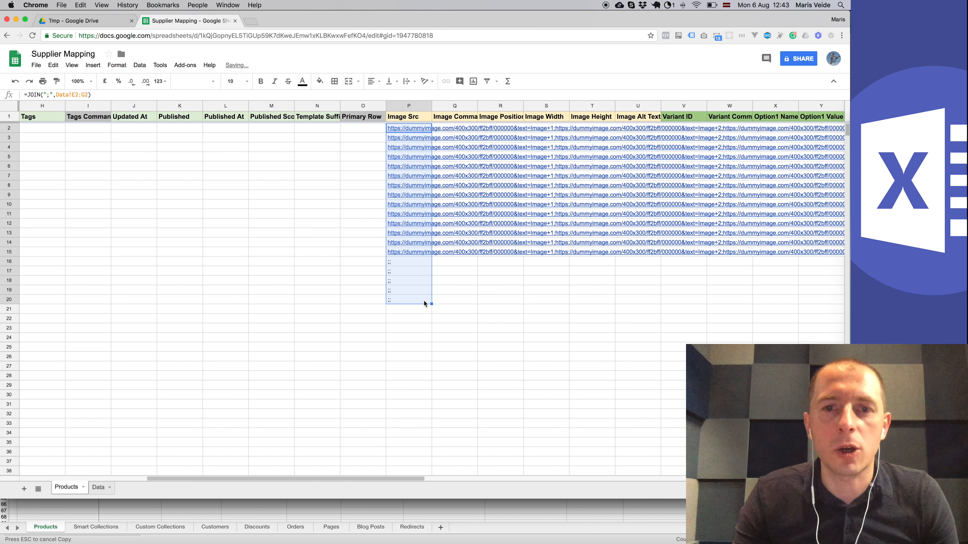
{"action": "left_click_drag", "start_coordinate": [404, 264], "coordinate": [401, 300]}
{"action": "key", "text": "Delete"}
Review the filled Image Src formulas row by row up to row 3
{"action": "key", "text": "Up"}
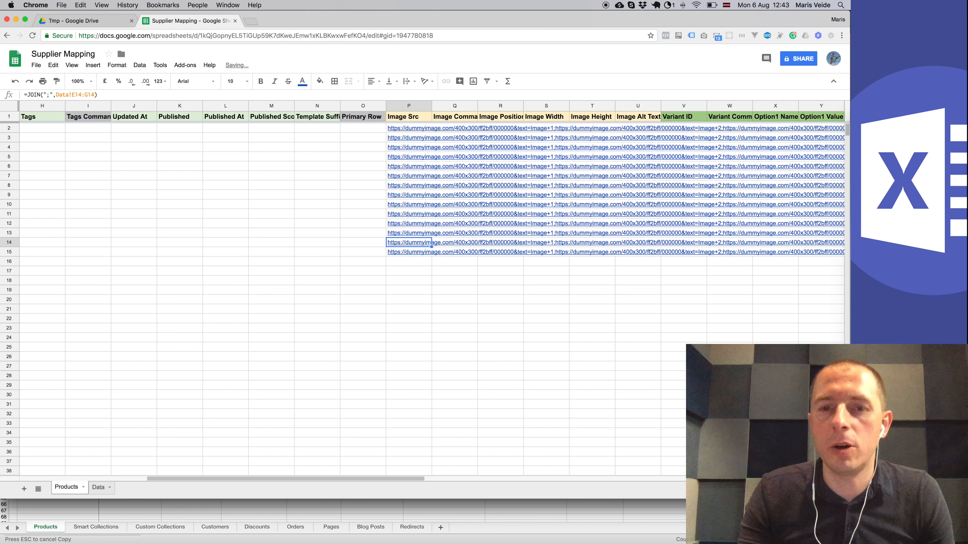
{"action": "key", "text": "Up"}
{"action": "key", "text": "Up"}
{"action": "key", "text": "Up"}
{"action": "key", "text": "Up"}
{"action": "key", "text": "Up"}
{"action": "key", "text": "Up"}
{"action": "key", "text": "Up"}
{"action": "key", "text": "Up"}
{"action": "key", "text": "Up"}
{"action": "key", "text": "Up"}
{"action": "key", "text": "Up"}
{"action": "key", "text": "Up"}
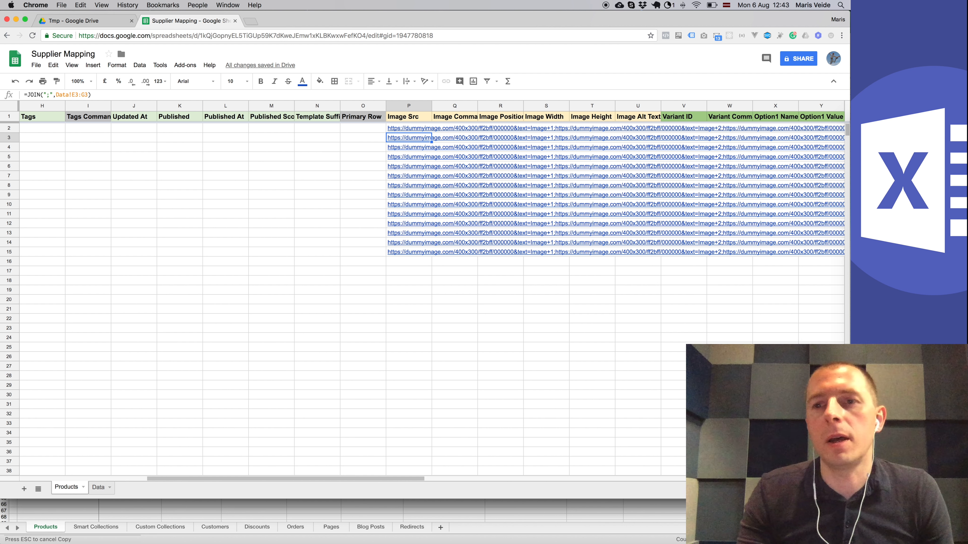
On the Data sheet, clear the Image 3 URL of A002 and the Image 2 and Image 3 URLs of A004
{"action": "left_click", "coordinate": [99, 487]}
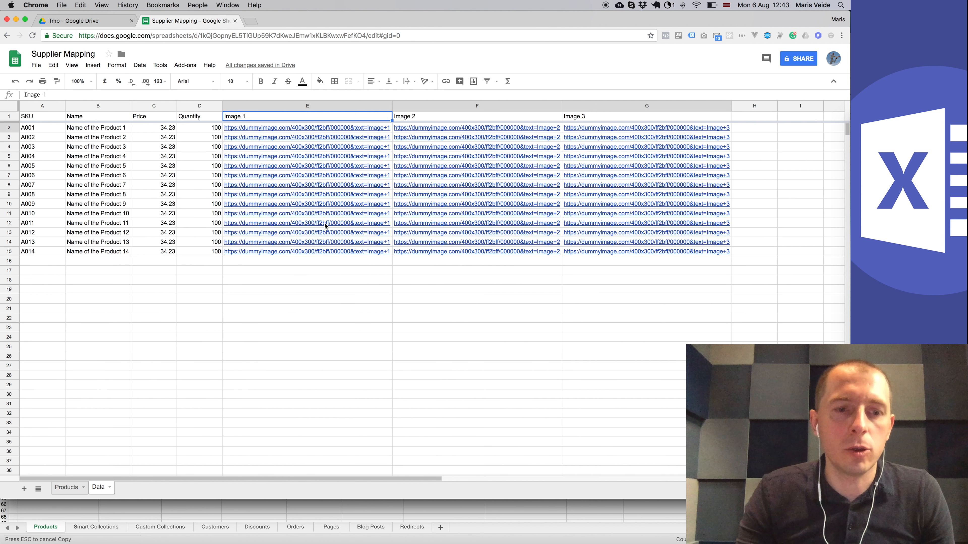
{"action": "left_click", "coordinate": [453, 137]}
{"action": "key", "text": "Right"}
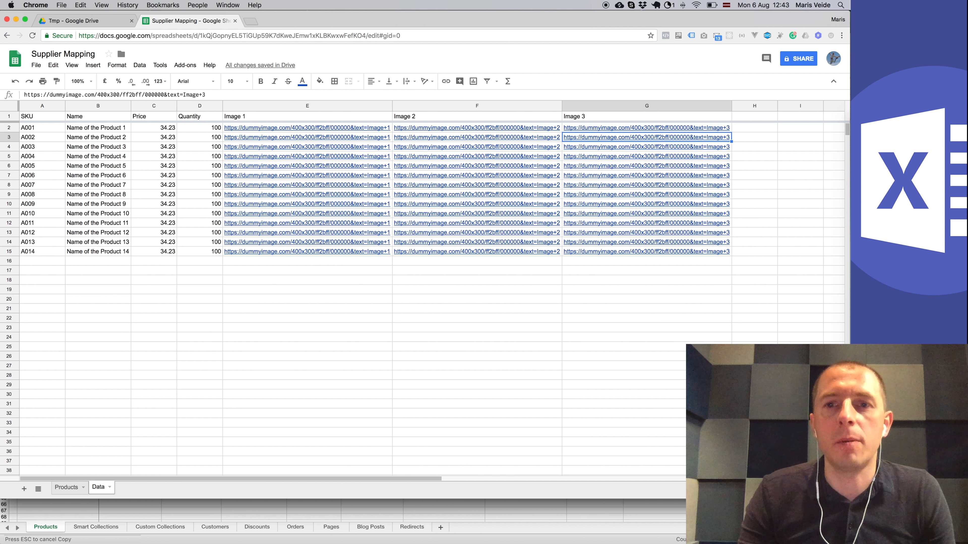
{"action": "key", "text": "Delete"}
{"action": "key", "text": "Down"}
{"action": "key", "text": "Down"}
{"action": "key", "text": "Left"}
{"action": "key", "text": "Delete"}
{"action": "key", "text": "Right"}
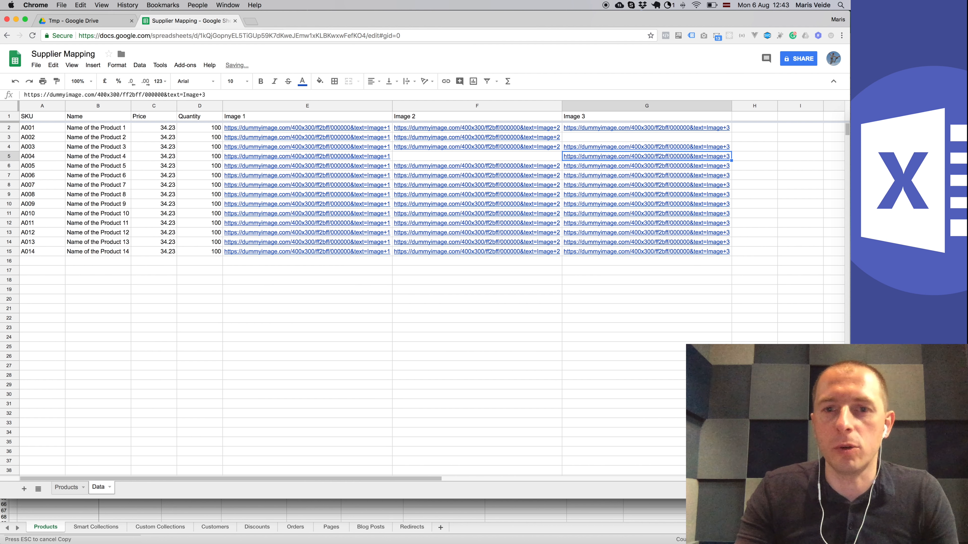
{"action": "key", "text": "Delete"}
Clear the Image 3 URL of A007 on the Data sheet
{"action": "key", "text": "Left"}
{"action": "key", "text": "Left"}
{"action": "key", "text": "Down"}
{"action": "key", "text": "Right"}
{"action": "key", "text": "Right"}
{"action": "key", "text": "Down"}
{"action": "key", "text": "Down"}
{"action": "key", "text": "Delete"}
{"action": "key", "text": "Down"}
{"action": "key", "text": "Up"}
{"action": "key", "text": "Up"}
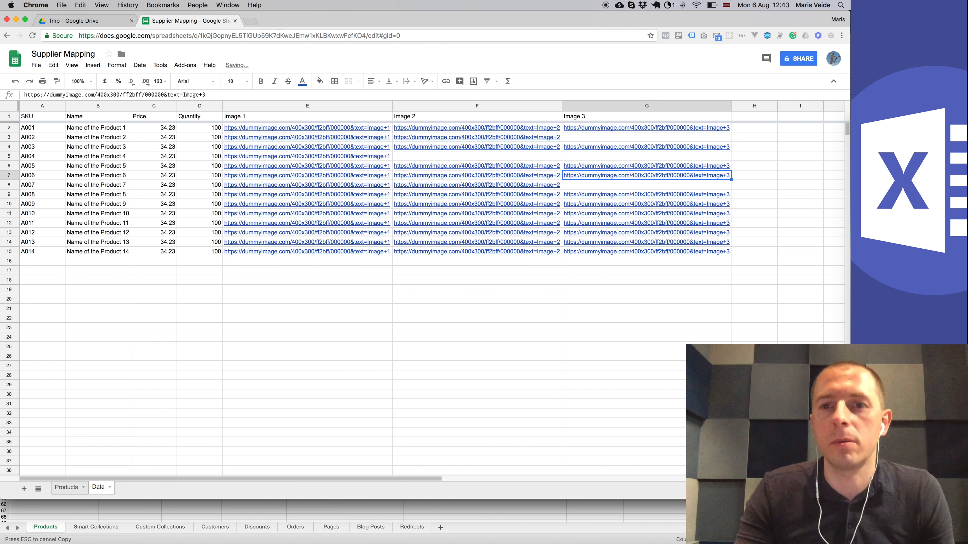
Clear all three image URLs of A008 on the Data sheet
{"action": "left_click", "coordinate": [325, 193]}
{"action": "key", "text": "Delete"}
{"action": "key", "text": "Down"}
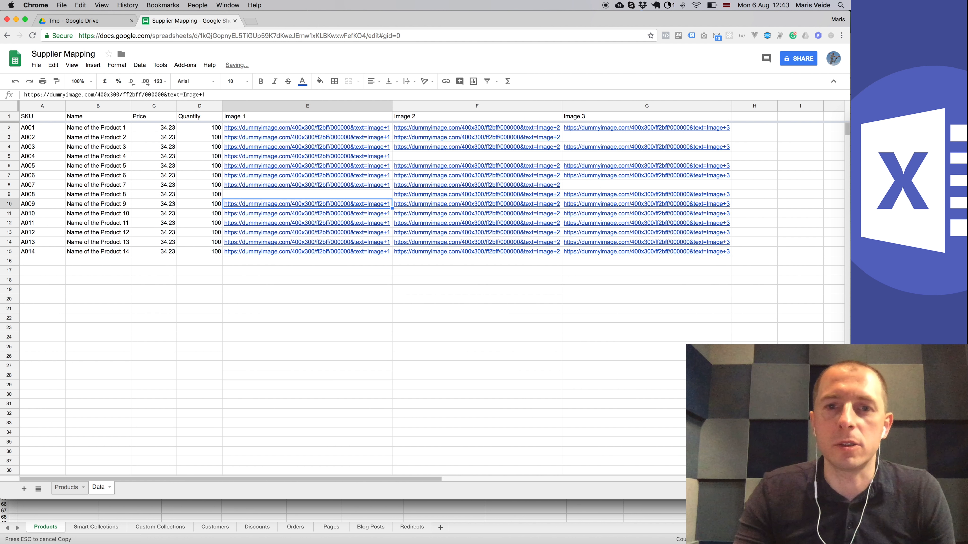
{"action": "key", "text": "Right"}
{"action": "key", "text": "Up"}
{"action": "key", "text": "Delete"}
{"action": "key", "text": "Right"}
{"action": "key", "text": "Delete"}
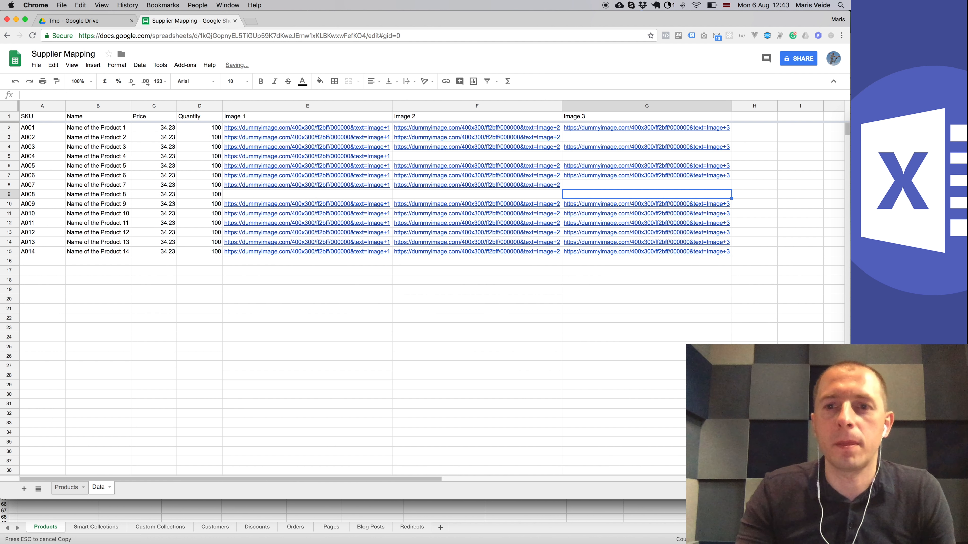
Check the three image cells of A008 on the Data sheet
{"action": "key", "text": "Left"}
{"action": "key", "text": "Left"}
{"action": "key", "text": "Right"}
{"action": "key", "text": "Right"}
{"action": "key", "text": "Left"}
{"action": "key", "text": "Left"}
{"action": "key", "text": "Right"}
{"action": "key", "text": "Right"}
{"action": "key", "text": "Left"}
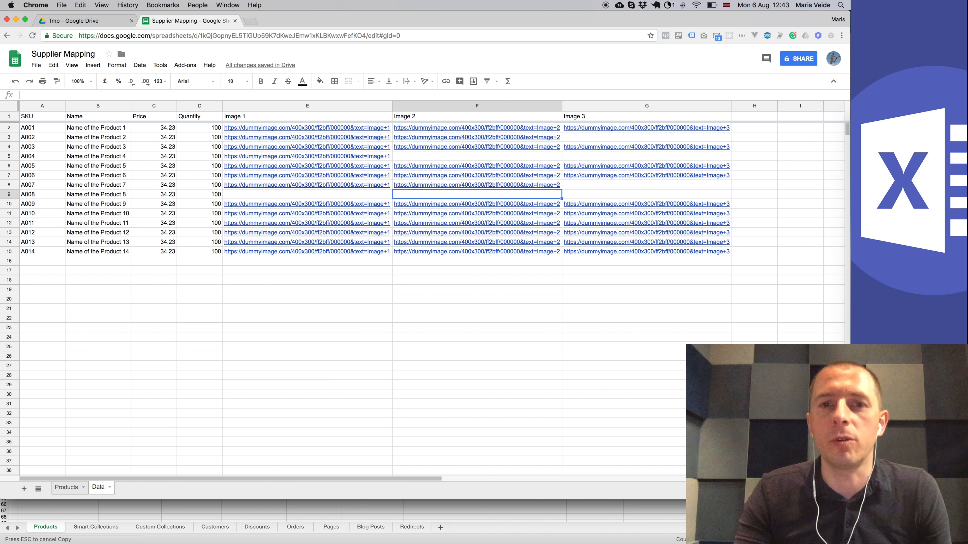
Check the joined Image Src values on the Products sheet, including row 9, and return to the sheet's first columns
{"action": "left_click", "coordinate": [66, 487]}
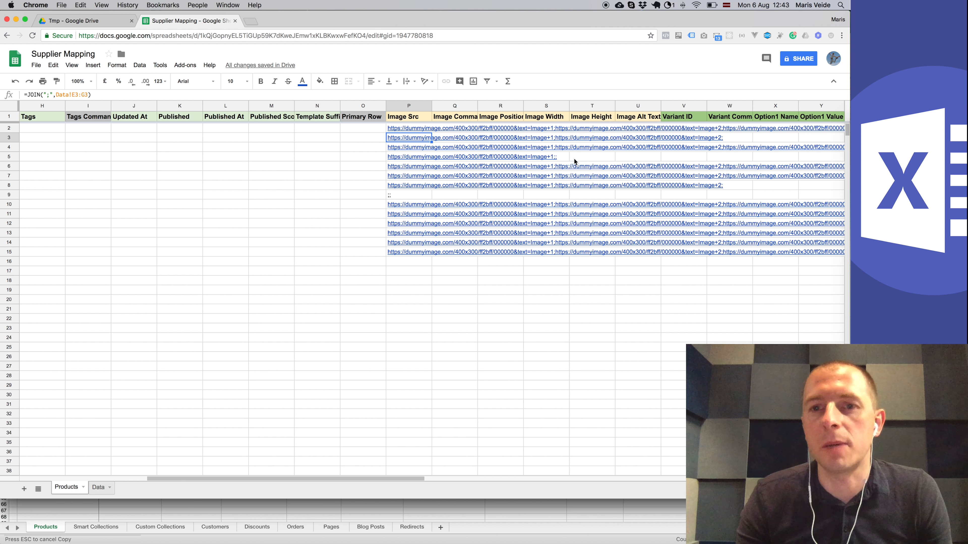
{"action": "left_click", "coordinate": [401, 196]}
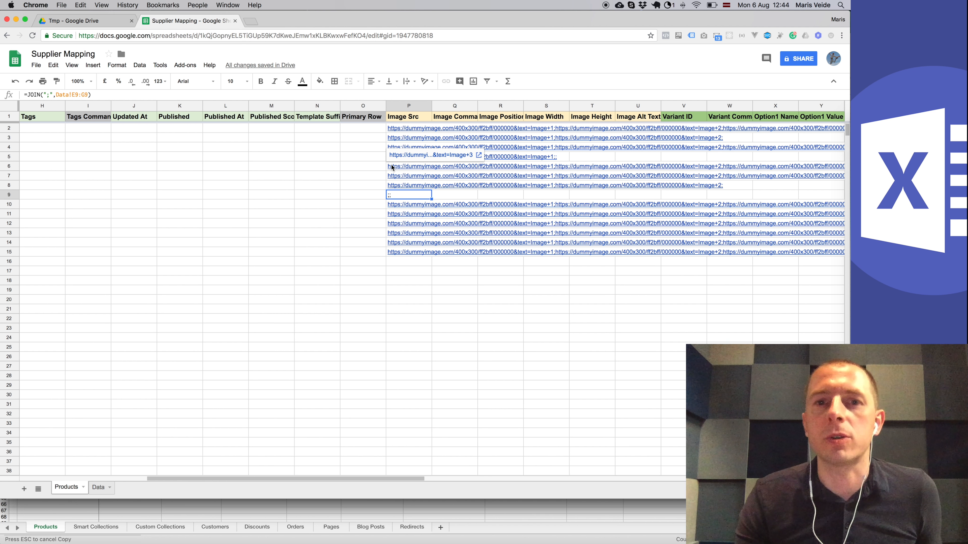
{"action": "left_click", "coordinate": [363, 130]}
{"action": "scroll", "coordinate": [331, 137], "scroll_direction": "left", "scroll_amount": 5}
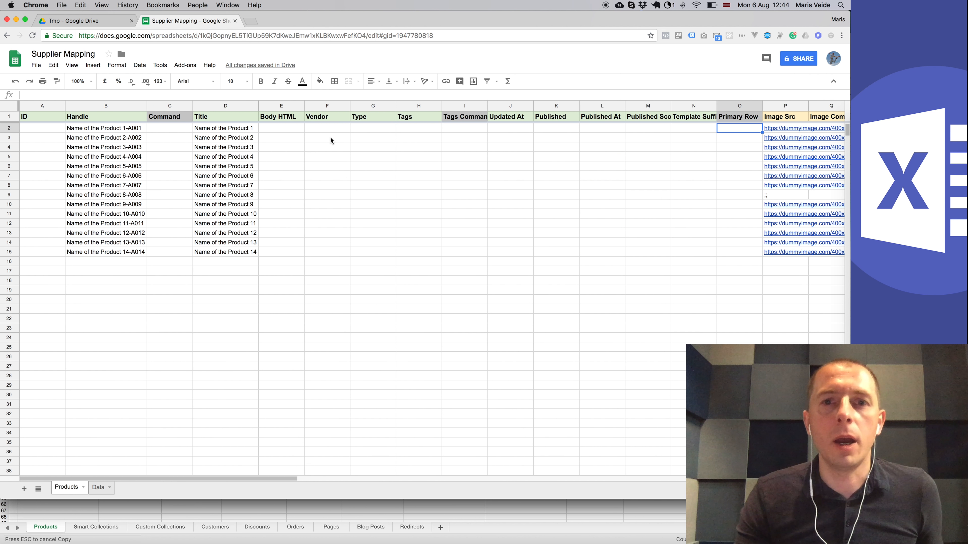
Delete the unused ID and Command columns from the Products sheet
{"action": "left_click", "coordinate": [40, 106]}
{"action": "left_click", "coordinate": [59, 106]}
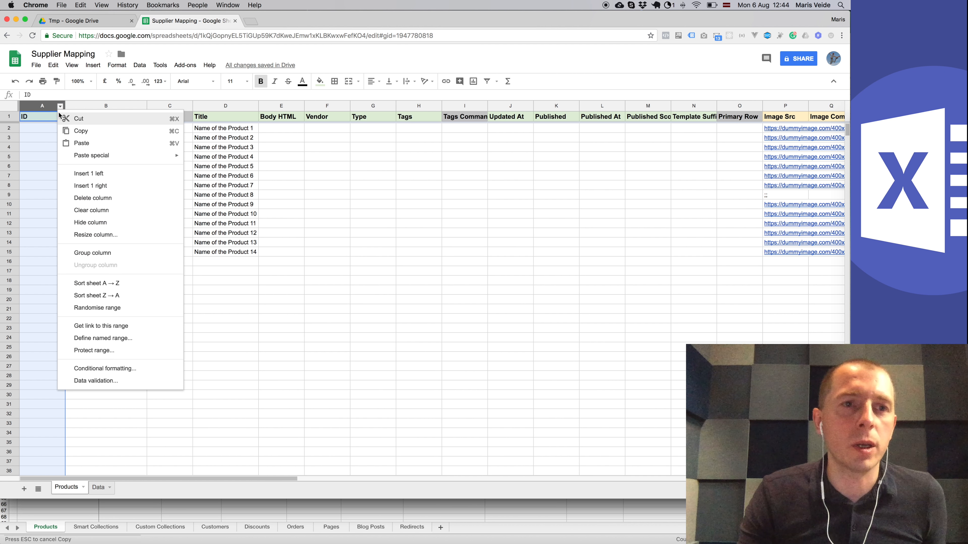
{"action": "left_click", "coordinate": [107, 199]}
{"action": "left_click", "coordinate": [135, 131]}
{"action": "left_click", "coordinate": [126, 106]}
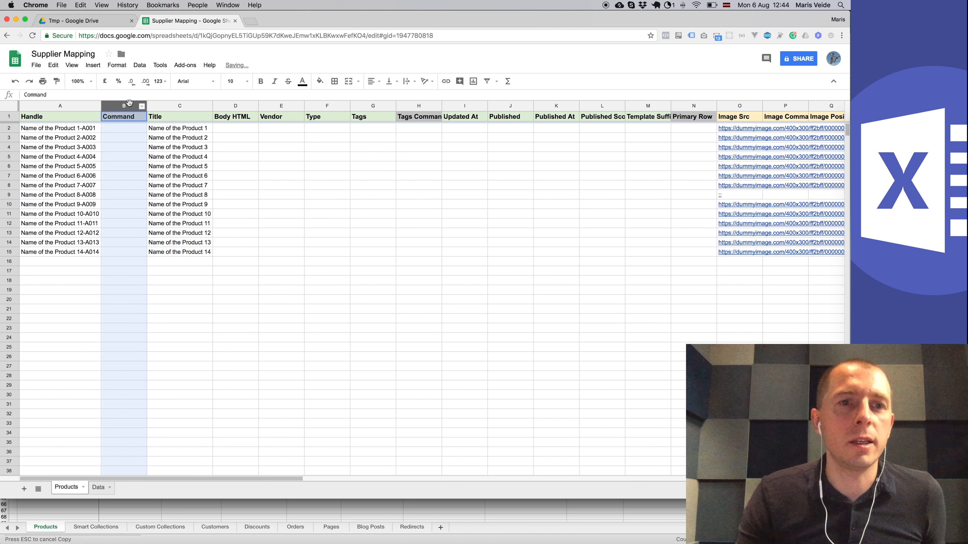
{"action": "left_click", "coordinate": [142, 106]}
{"action": "left_click", "coordinate": [149, 198]}
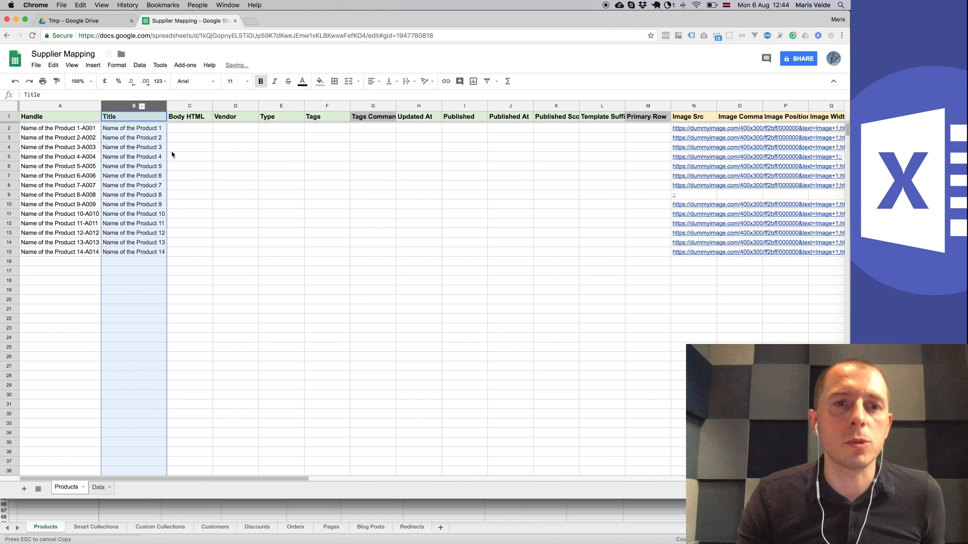
{"action": "left_click", "coordinate": [173, 152]}
Delete the empty columns C to M of the Products sheet, from Body HTML through Primary Row
{"action": "left_click_drag", "start_coordinate": [187, 109], "coordinate": [649, 104]}
{"action": "left_click", "coordinate": [666, 106]}
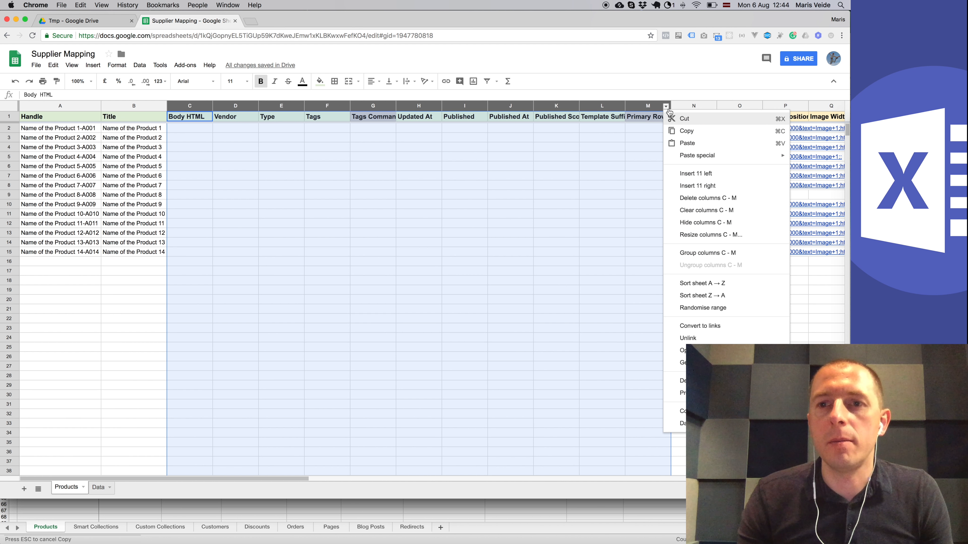
{"action": "left_click", "coordinate": [700, 197]}
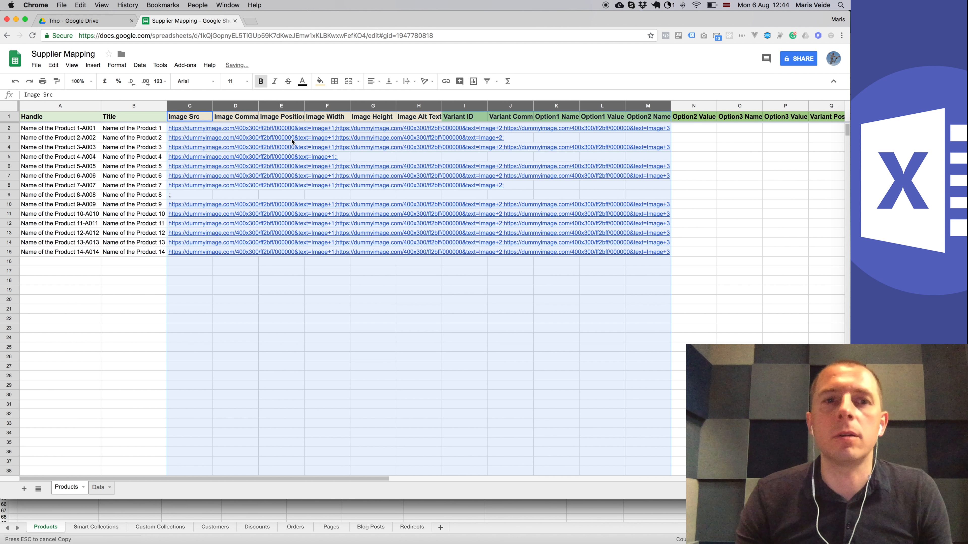
{"action": "left_click", "coordinate": [242, 118]}
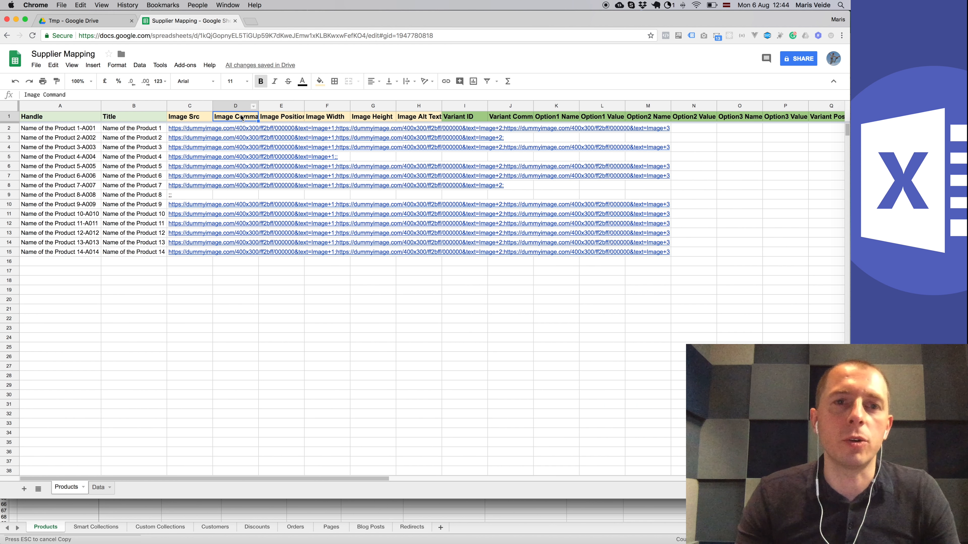
Delete columns D to Q of the Products sheet, from Image Command up to the column before Variant SKU
{"action": "mouse_move", "coordinate": [240, 107]}
{"action": "left_mouse_down"}
{"action": "mouse_move", "coordinate": [459, 104]}
{"action": "mouse_move", "coordinate": [843, 135]}
{"action": "mouse_move", "coordinate": [834, 119]}
{"action": "mouse_move", "coordinate": [632, 109]}
{"action": "left_mouse_up"}
{"action": "left_click", "coordinate": [655, 108]}
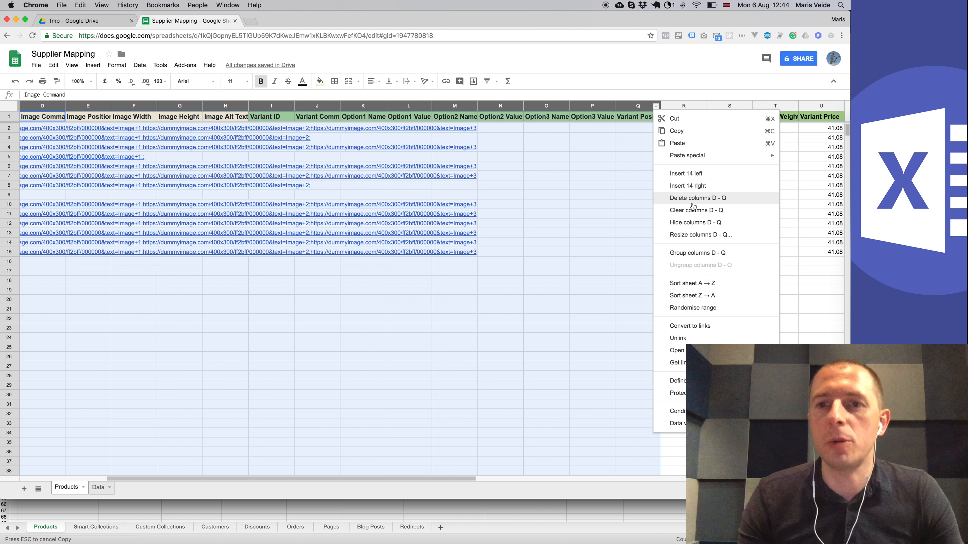
{"action": "left_click", "coordinate": [698, 198]}
{"action": "left_click", "coordinate": [372, 168]}
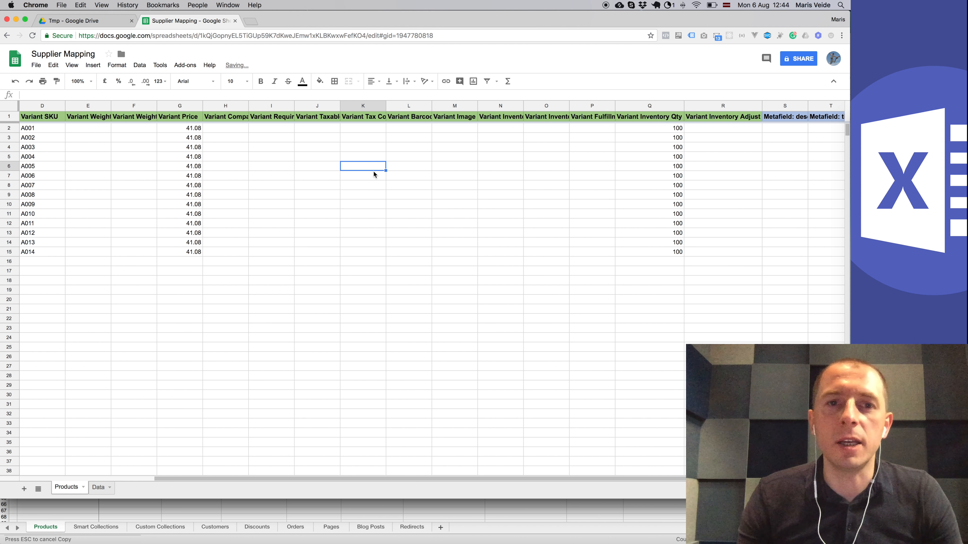
Delete the two empty Variant Weight columns between Variant SKU and Variant Price
{"action": "scroll", "coordinate": [263, 179], "scroll_direction": "left", "scroll_amount": 5}
{"action": "left_click_drag", "start_coordinate": [281, 106], "coordinate": [340, 106]}
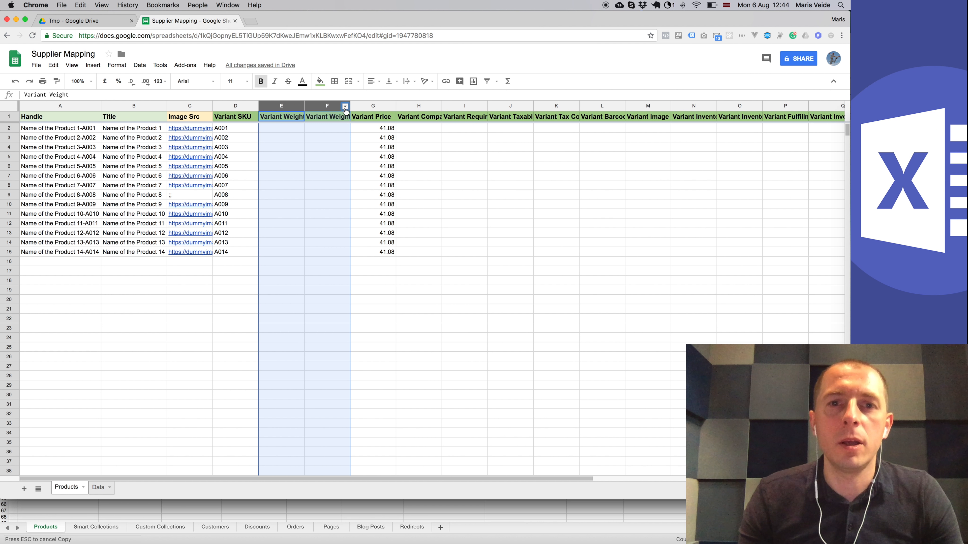
{"action": "left_click", "coordinate": [345, 107]}
{"action": "left_click", "coordinate": [381, 199]}
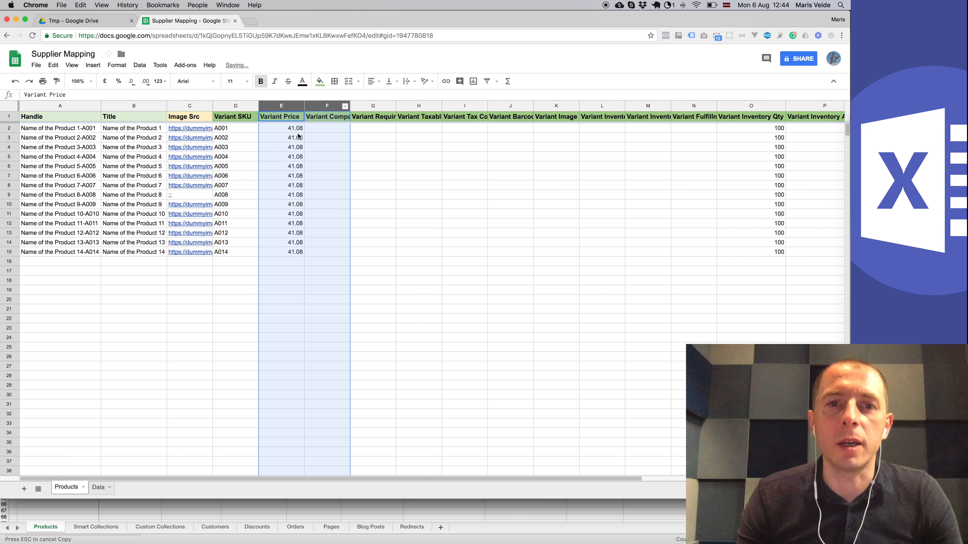
{"action": "left_click", "coordinate": [317, 141]}
Delete columns F to N, from Variant Compare At Price up to the column before Variant Inventory Qty
{"action": "left_click_drag", "start_coordinate": [320, 110], "coordinate": [715, 109]}
{"action": "left_click", "coordinate": [712, 108]}
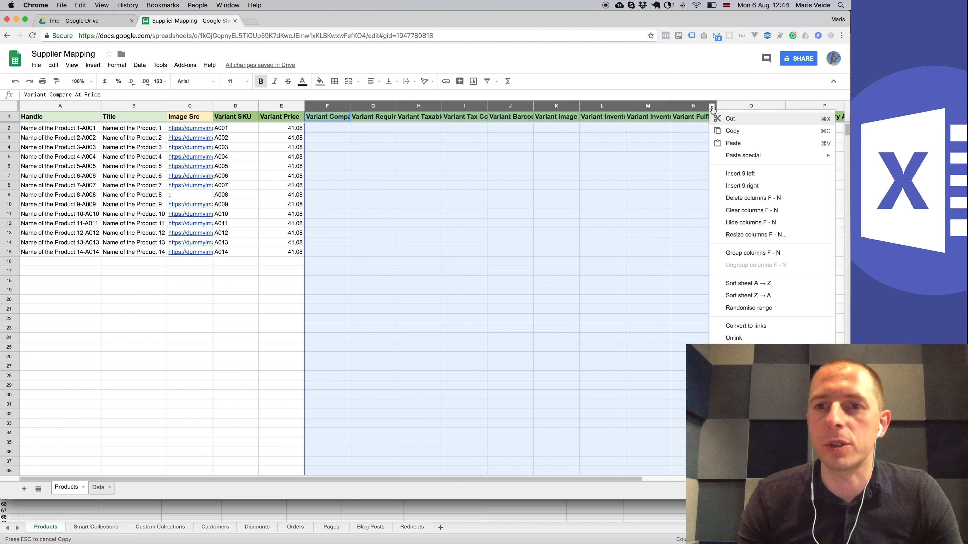
{"action": "left_click", "coordinate": [738, 200]}
{"action": "left_click", "coordinate": [464, 195]}
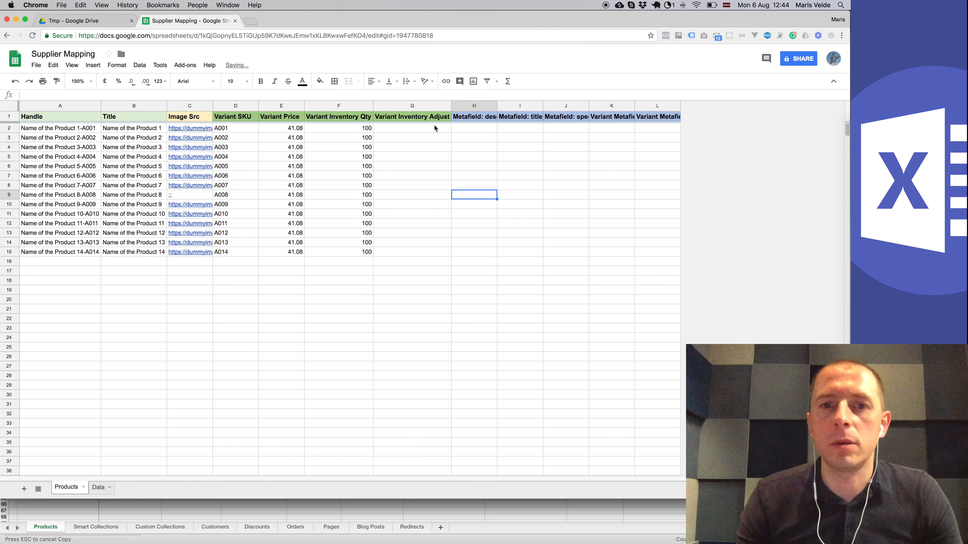
Delete Variant Inventory Adjust and all metafield columns after it, leaving Variant Inventory Qty as the last column
{"action": "left_click_drag", "start_coordinate": [412, 106], "coordinate": [663, 107]}
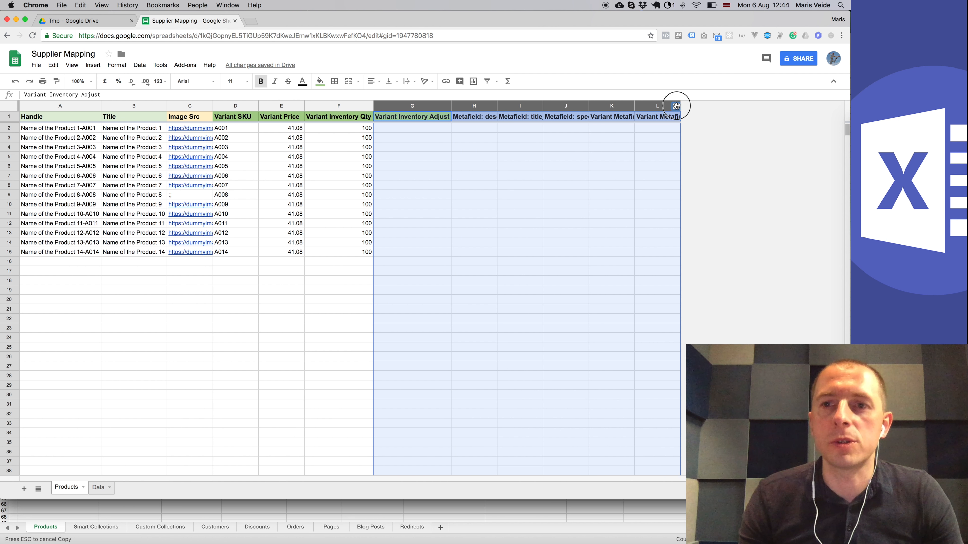
{"action": "left_click", "coordinate": [675, 106]}
{"action": "left_click", "coordinate": [706, 199]}
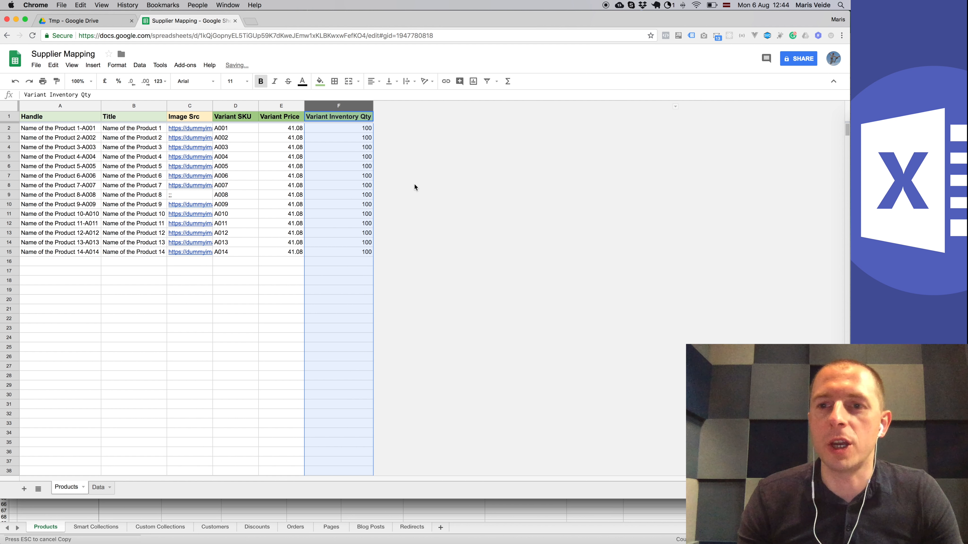
{"action": "left_click", "coordinate": [327, 178]}
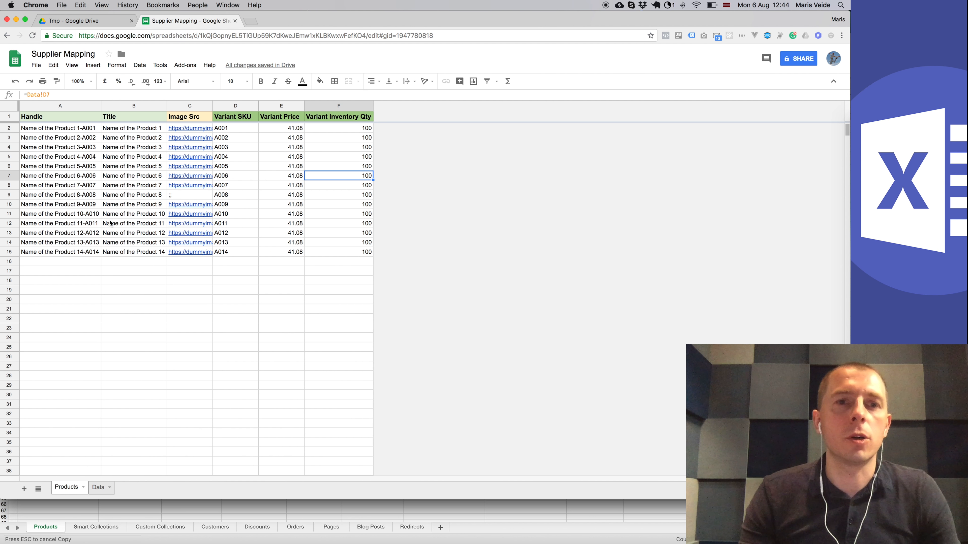
Fit the widths of all remaining Products columns, Handle through Variant Inventory Qty, to their contents
{"action": "left_click_drag", "start_coordinate": [84, 106], "coordinate": [310, 106]}
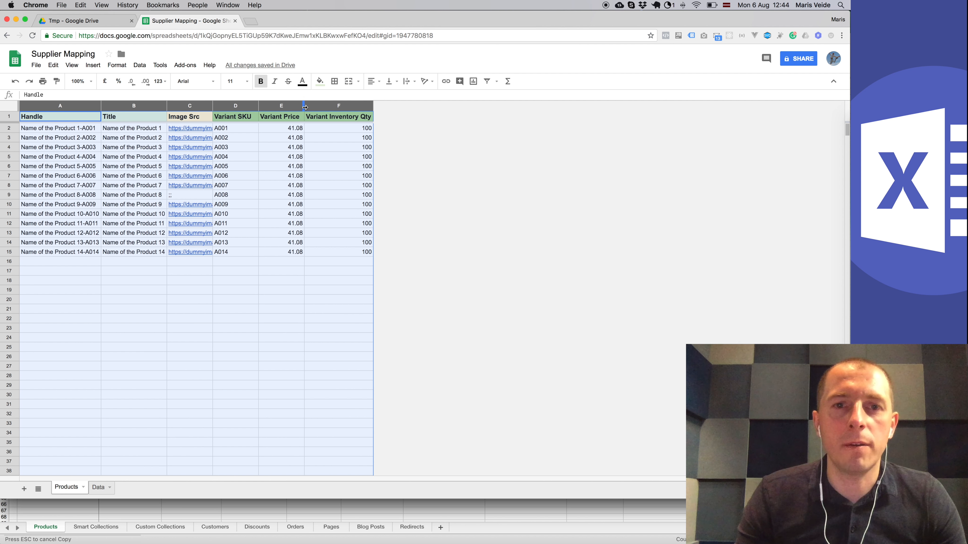
{"action": "double_click", "coordinate": [305, 107]}
{"action": "left_click", "coordinate": [352, 157]}
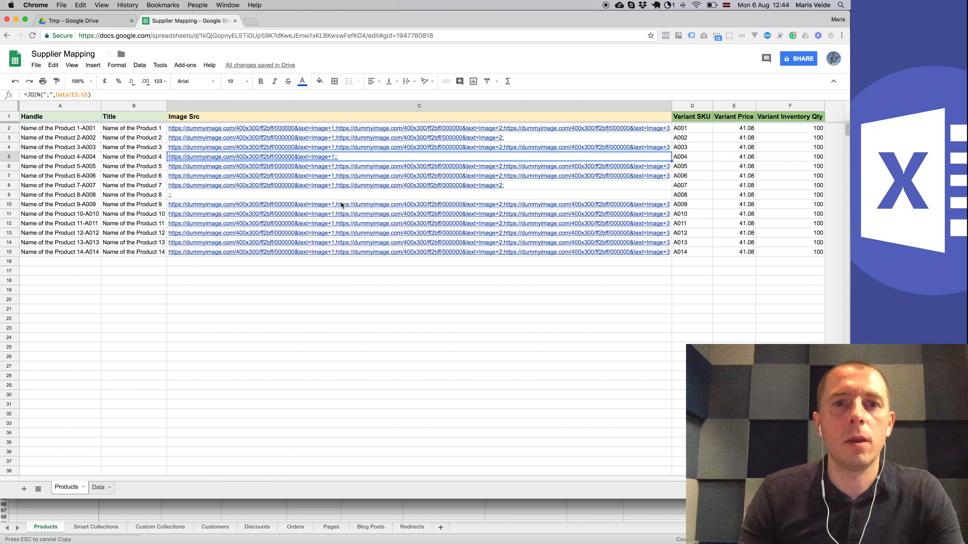
Turn on link sharing for the spreadsheet with "Anyone with the link can view" and copy the link
{"action": "left_click", "coordinate": [795, 61]}
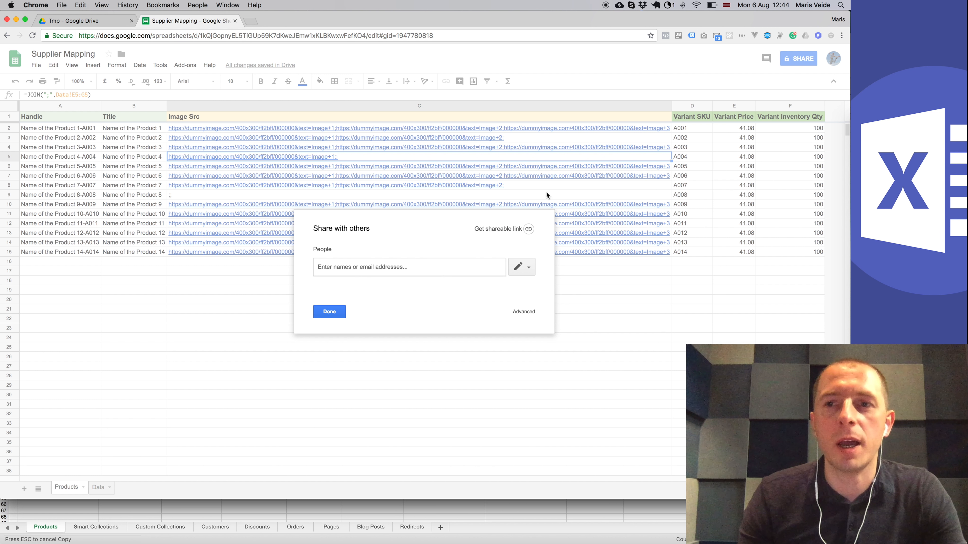
{"action": "left_click", "coordinate": [528, 229]}
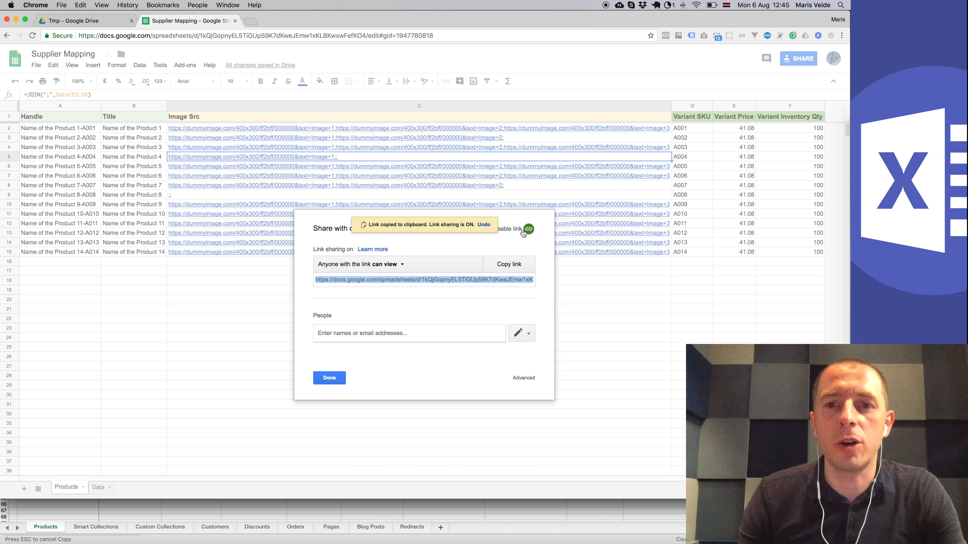
{"action": "left_click", "coordinate": [395, 267]}
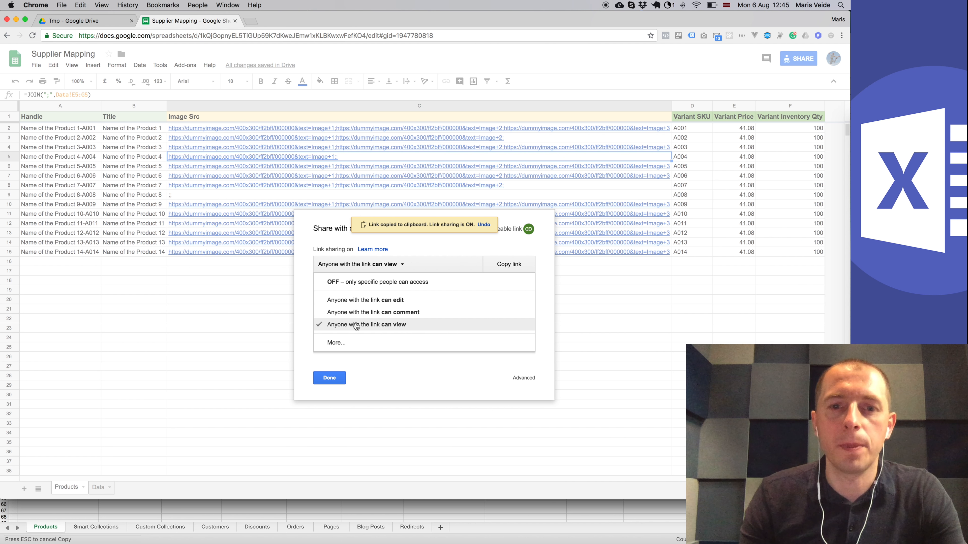
{"action": "left_click", "coordinate": [383, 327]}
{"action": "left_click", "coordinate": [427, 280]}
{"action": "left_click", "coordinate": [510, 267]}
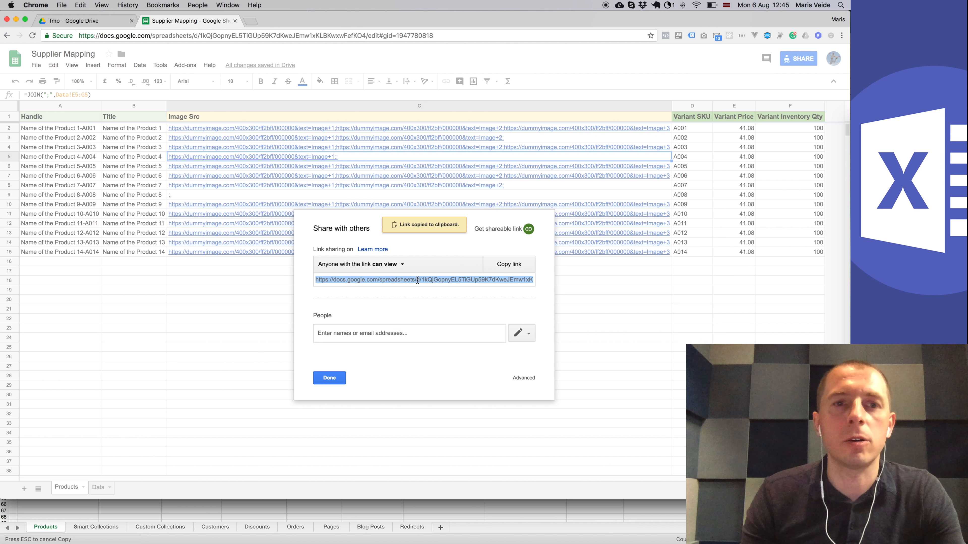
Switch to the Excelify app in Shopify, upload the spreadsheet from its copied link and import its products
{"action": "key", "text": "super+grave"}
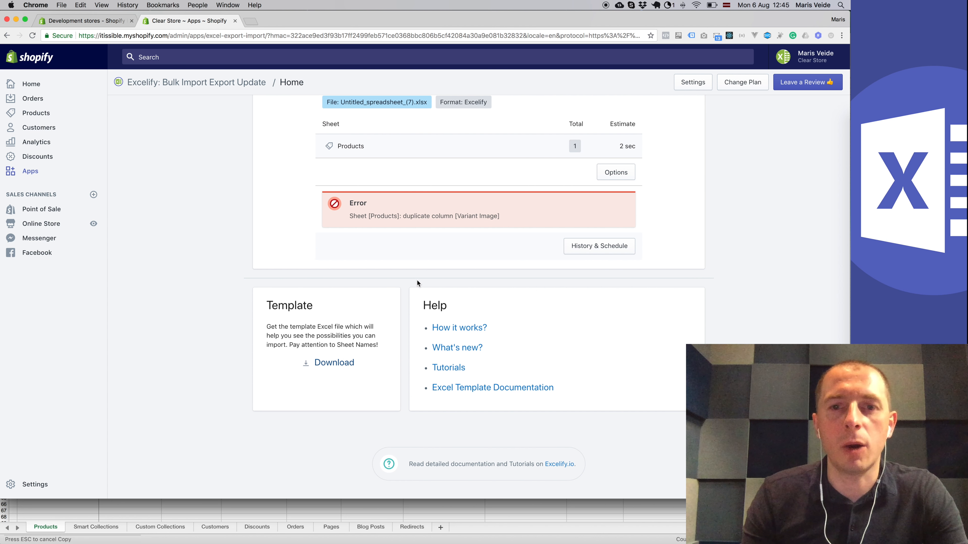
{"action": "scroll", "coordinate": [417, 281], "scroll_direction": "up", "scroll_amount": 4}
{"action": "scroll", "coordinate": [416, 279], "scroll_direction": "up", "scroll_amount": 1}
{"action": "left_click", "coordinate": [439, 239]}
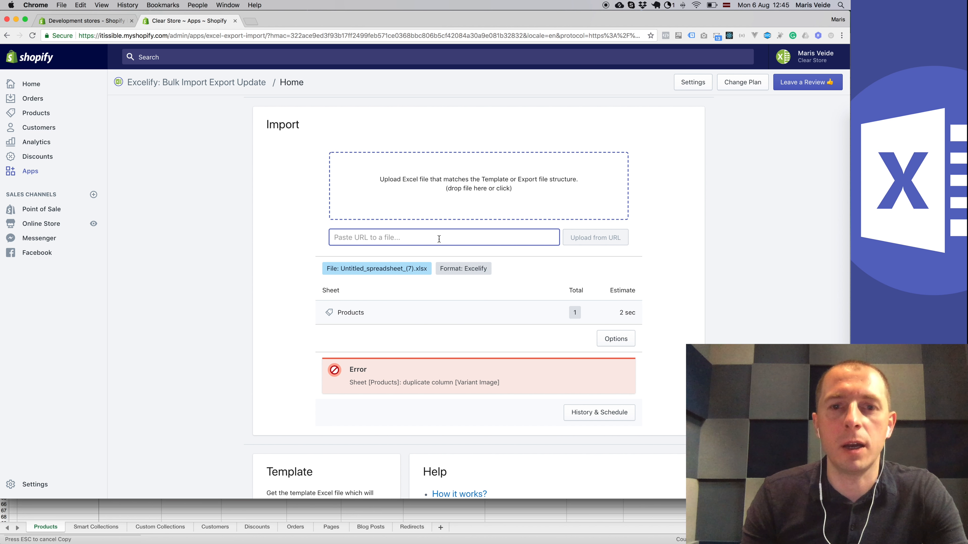
{"action": "key", "text": "super+v"}
{"action": "left_click", "coordinate": [567, 242]}
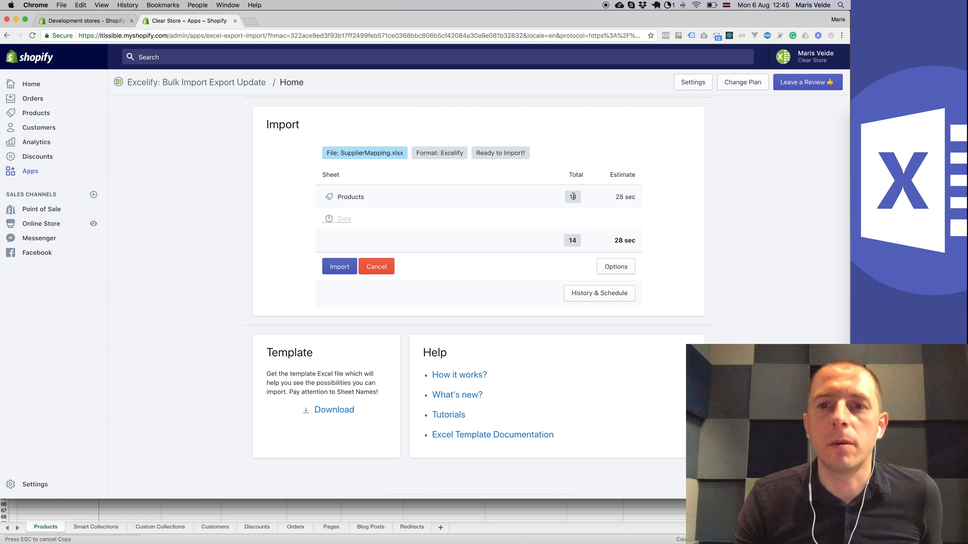
{"action": "left_click", "coordinate": [337, 267]}
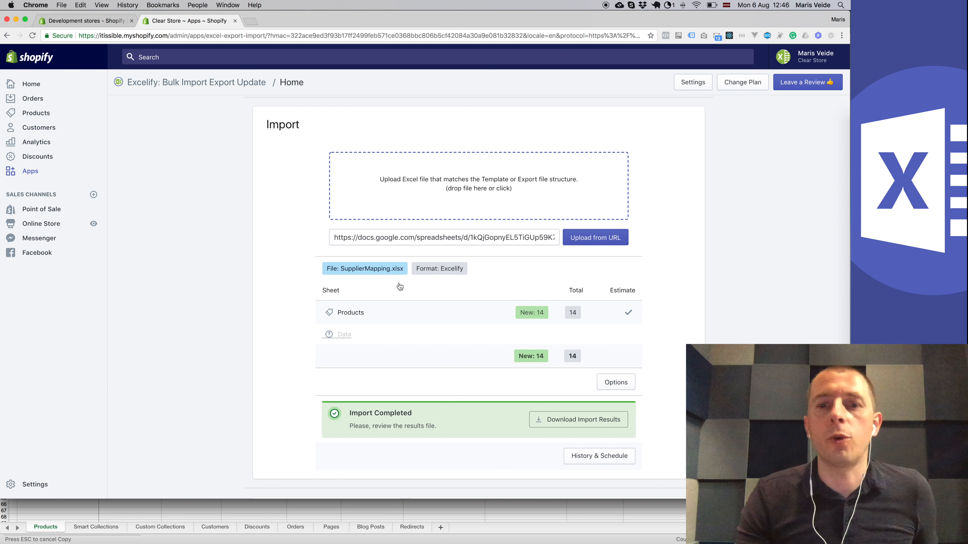
Open the store's product list in a new tab and look through the imported products
{"action": "left_click", "coordinate": [35, 113], "text": "super"}
{"action": "left_click", "coordinate": [287, 21]}
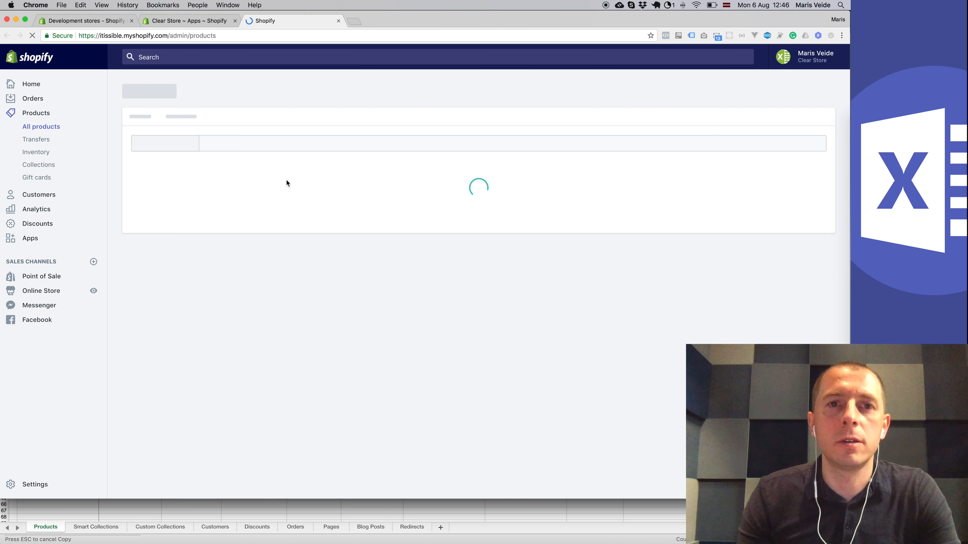
{"action": "scroll", "coordinate": [235, 210], "scroll_direction": "down", "scroll_amount": 5}
{"action": "scroll", "coordinate": [237, 213], "scroll_direction": "up", "scroll_amount": 5}
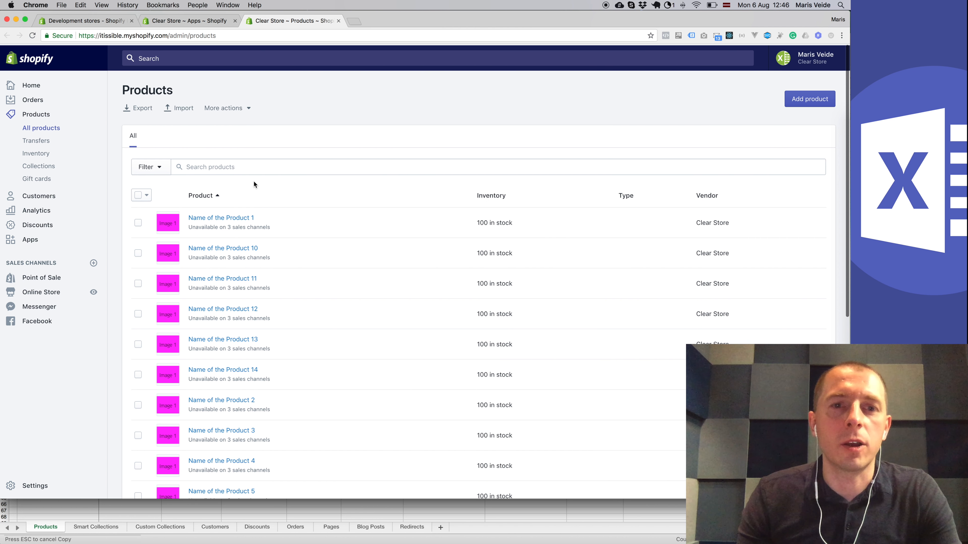
Open "Name of the Product 1" and review its title, images, price, SKU, inventory quantity and shipping details
{"action": "left_click", "coordinate": [229, 217]}
{"action": "scroll", "coordinate": [235, 339], "scroll_direction": "down", "scroll_amount": 2}
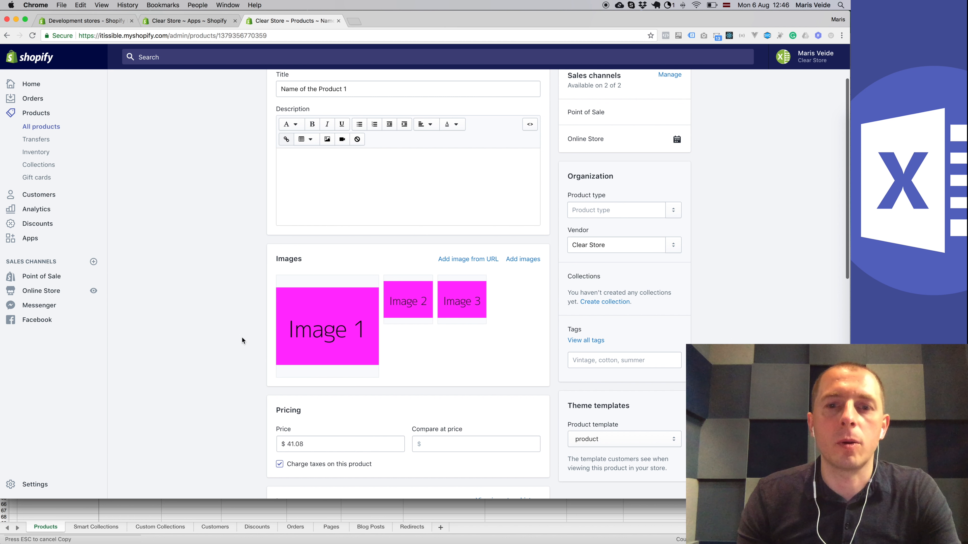
{"action": "scroll", "coordinate": [266, 264], "scroll_direction": "up", "scroll_amount": 2}
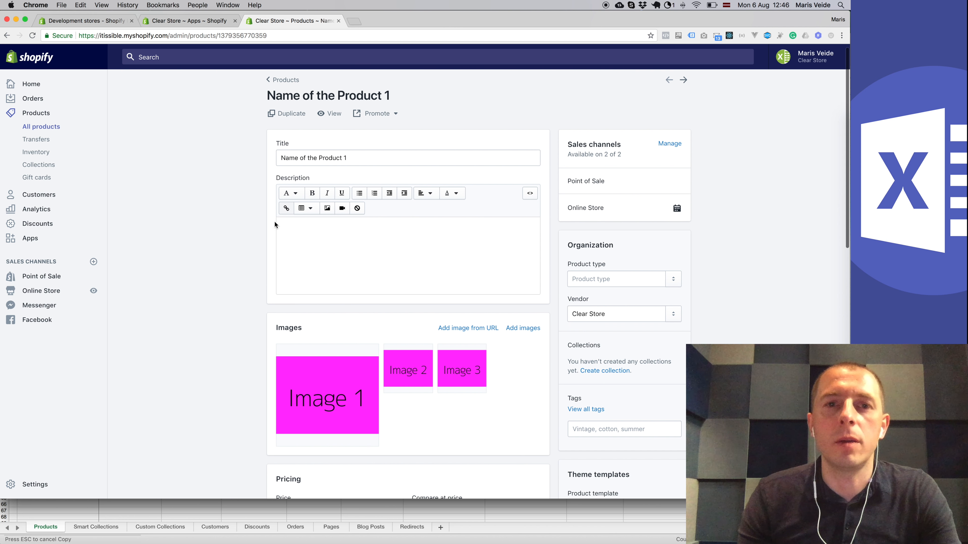
{"action": "scroll", "coordinate": [382, 234], "scroll_direction": "down", "scroll_amount": 5}
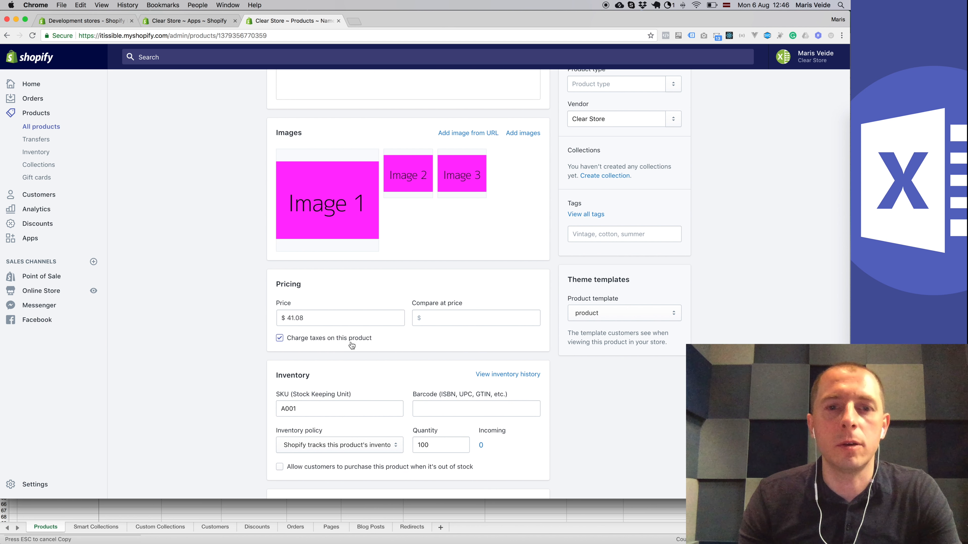
{"action": "scroll", "coordinate": [350, 354], "scroll_direction": "down", "scroll_amount": 3}
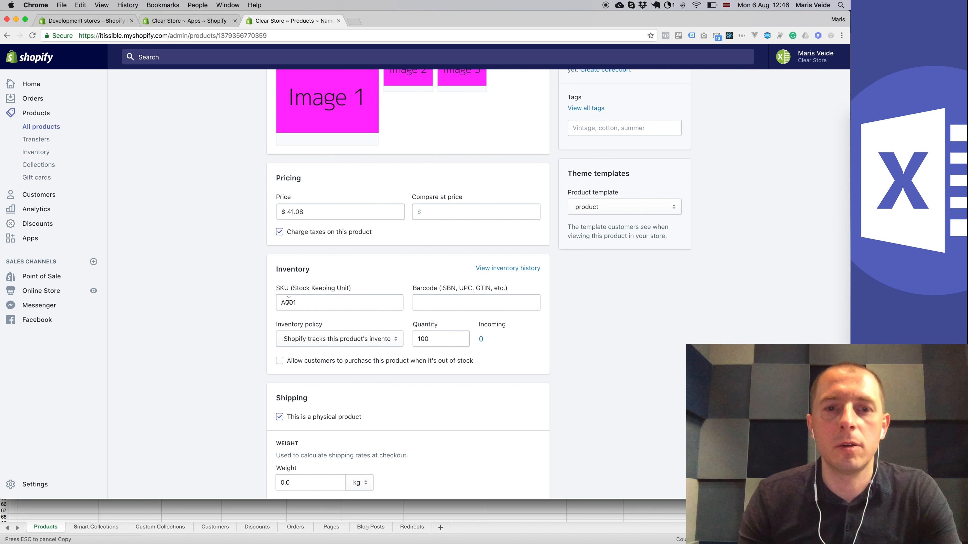
{"action": "scroll", "coordinate": [373, 366], "scroll_direction": "down", "scroll_amount": 6}
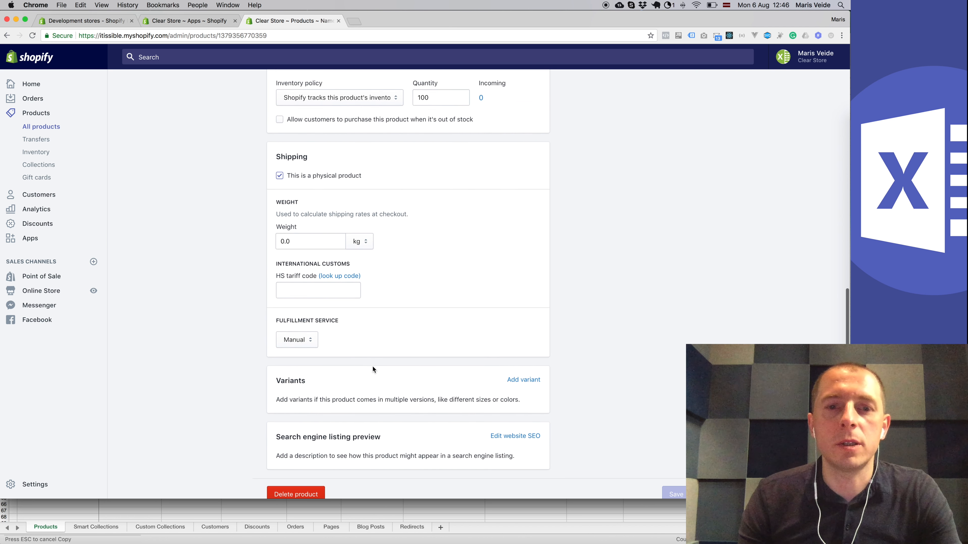
{"action": "scroll", "coordinate": [373, 367], "scroll_direction": "up", "scroll_amount": 8}
{"action": "scroll", "coordinate": [373, 368], "scroll_direction": "up", "scroll_amount": 6}
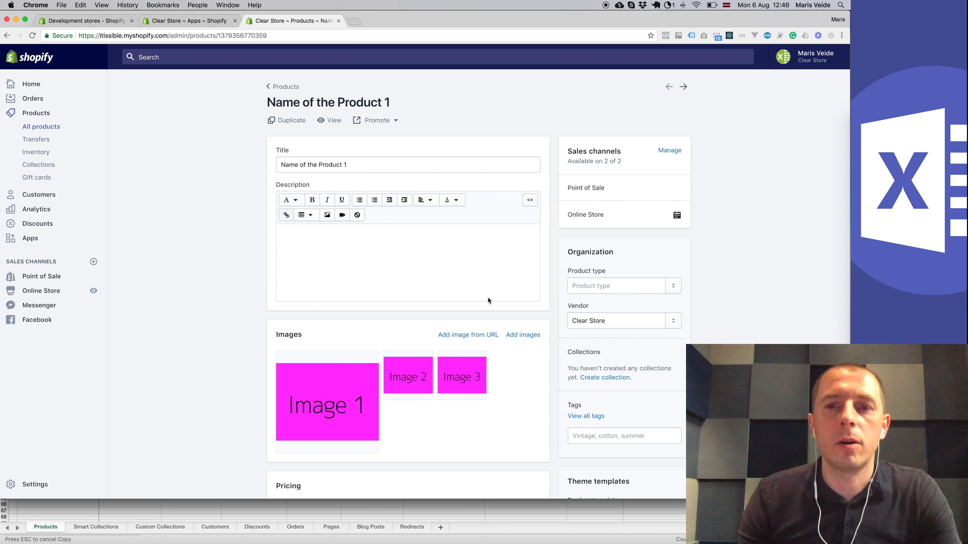
Set the product type of "Name of the Product 1" to "Type 1" and add the tags Tag1 and Tag2
{"action": "left_click", "coordinate": [663, 289]}
{"action": "key", "text": "cmd+v"}
{"action": "scroll", "coordinate": [641, 339], "scroll_direction": "down", "scroll_amount": 4}
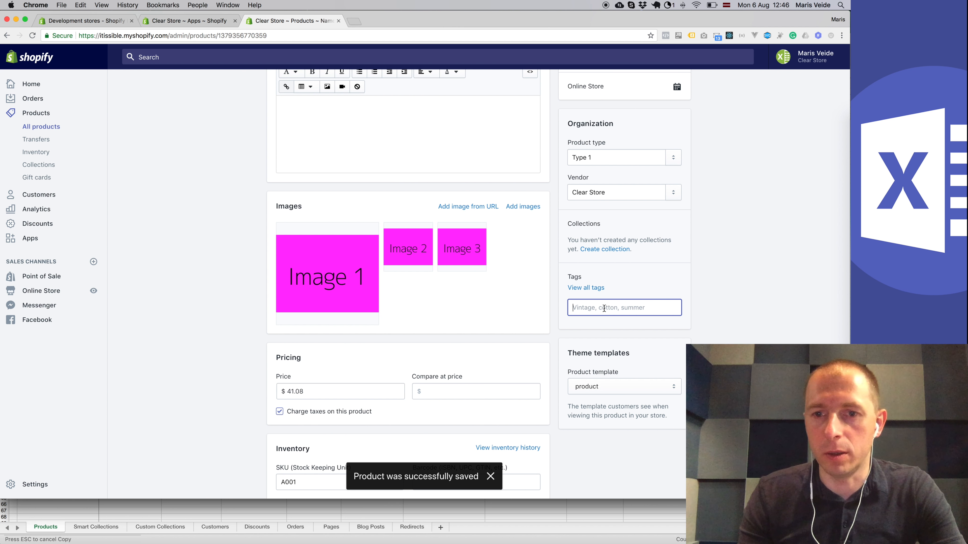
{"action": "type", "text": "Tag1"}
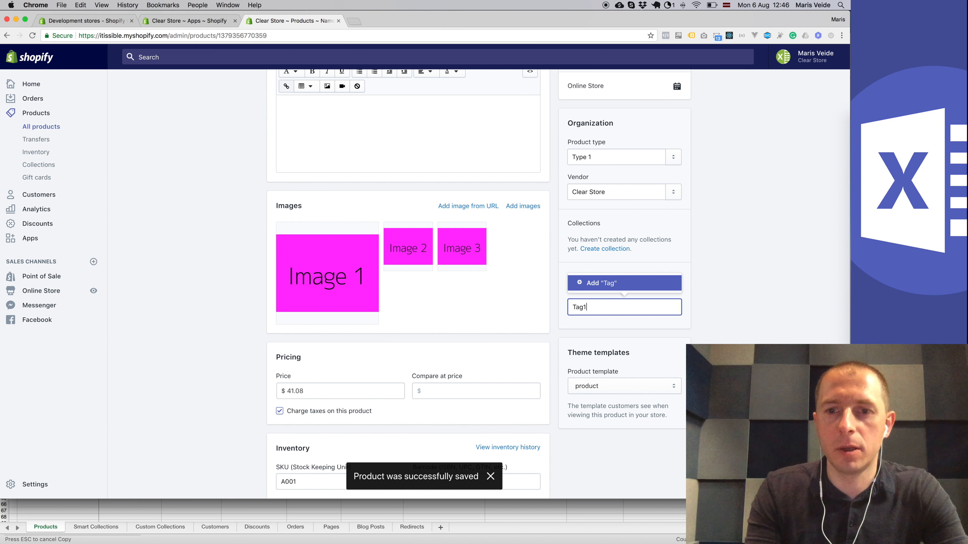
{"action": "key", "text": "Return"}
{"action": "type", "text": "Tag2"}
{"action": "key", "text": "Return"}
Enter "This is a description." as the product description, save the product and look over its details
{"action": "scroll", "coordinate": [492, 283], "scroll_direction": "up", "scroll_amount": 4}
{"action": "left_click", "coordinate": [449, 249]}
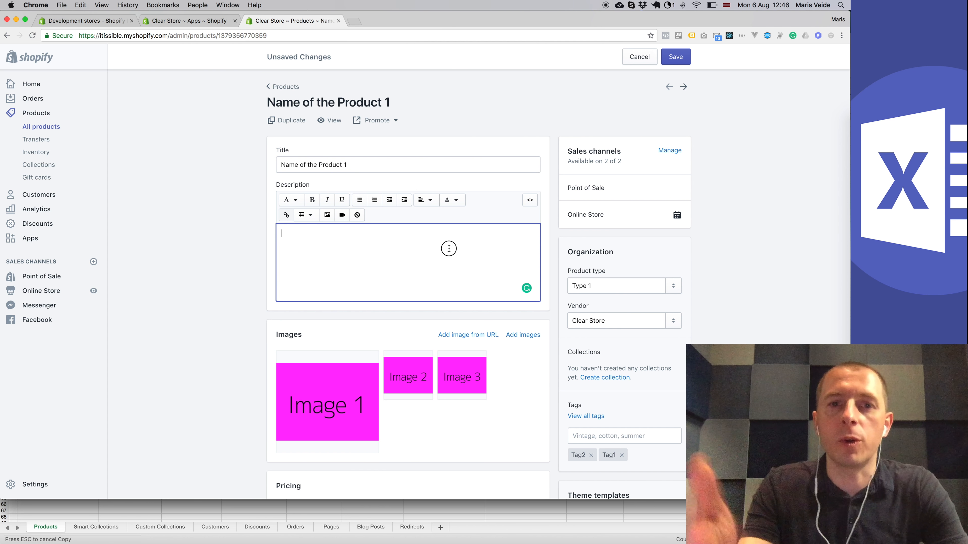
{"action": "type", "text": "This is a description."}
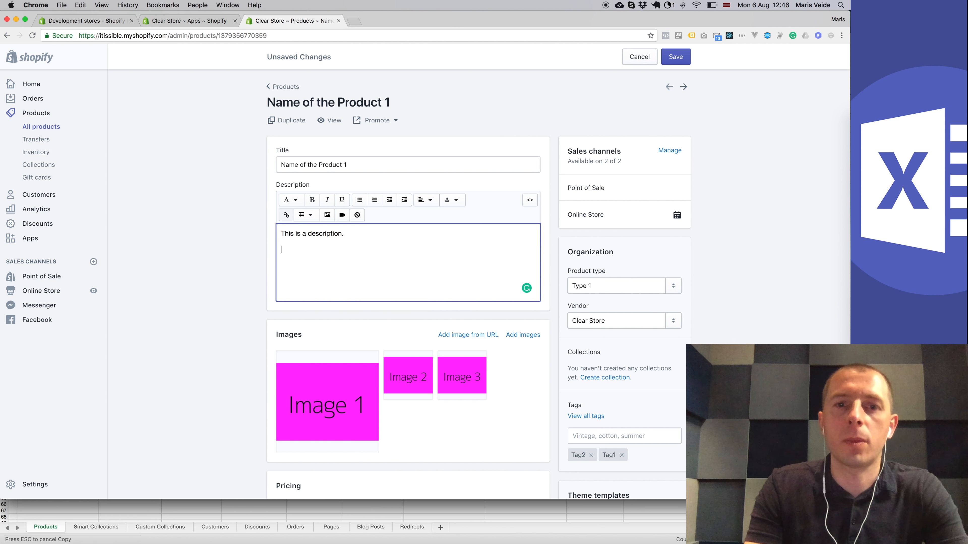
{"action": "left_click", "coordinate": [676, 57]}
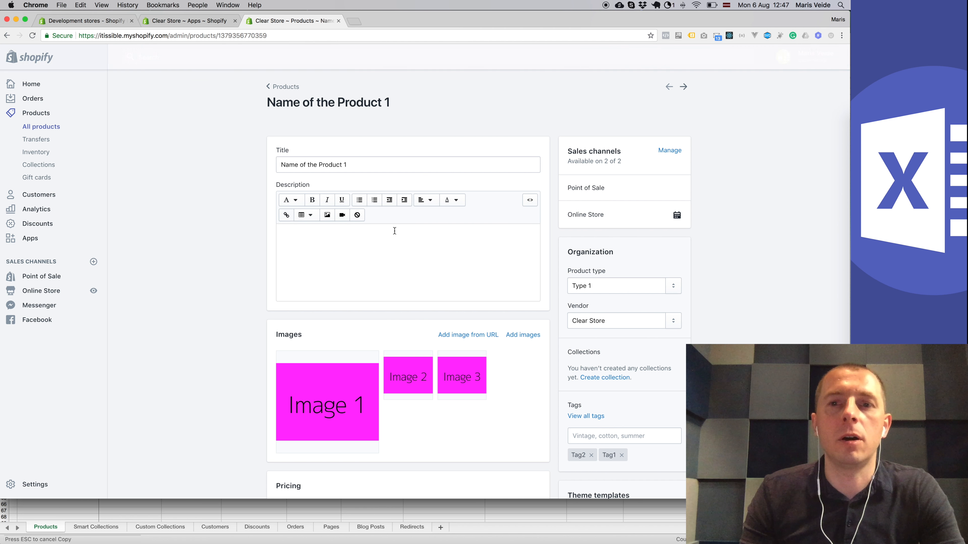
{"action": "scroll", "coordinate": [572, 354], "scroll_direction": "down", "scroll_amount": 5}
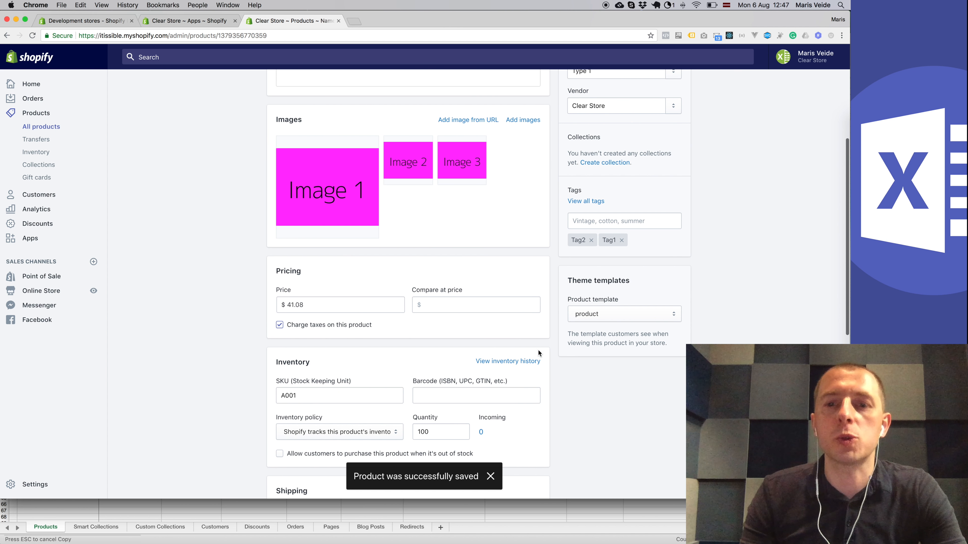
{"action": "scroll", "coordinate": [437, 357], "scroll_direction": "down", "scroll_amount": 2}
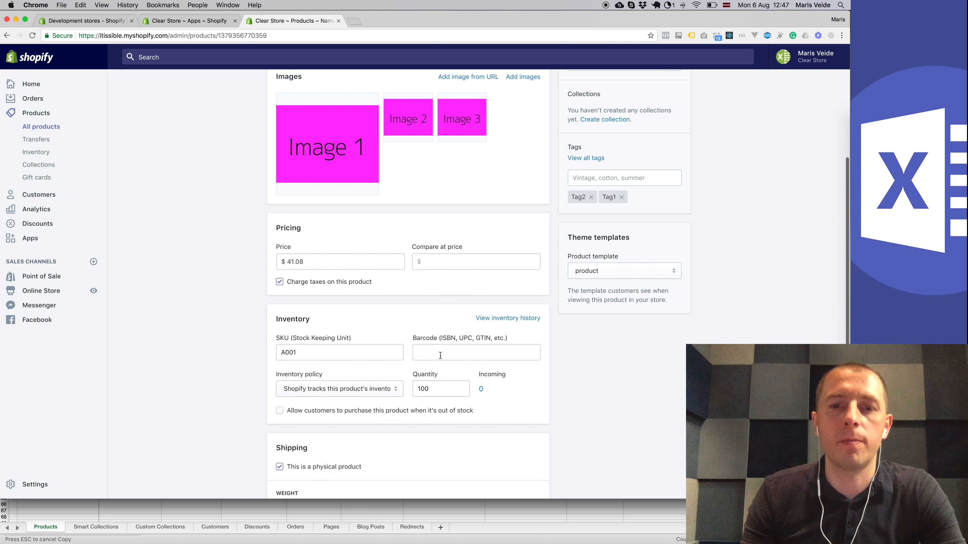
{"action": "scroll", "coordinate": [452, 307], "scroll_direction": "up", "scroll_amount": 6}
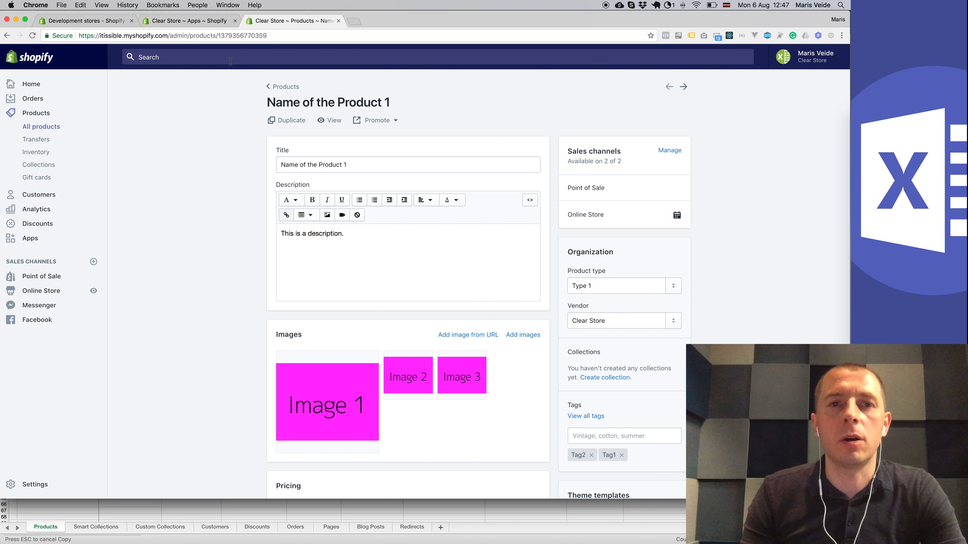
Switch to the Supplier Mapping spreadsheet and close its sharing dialog
{"action": "key", "text": "super+grave"}
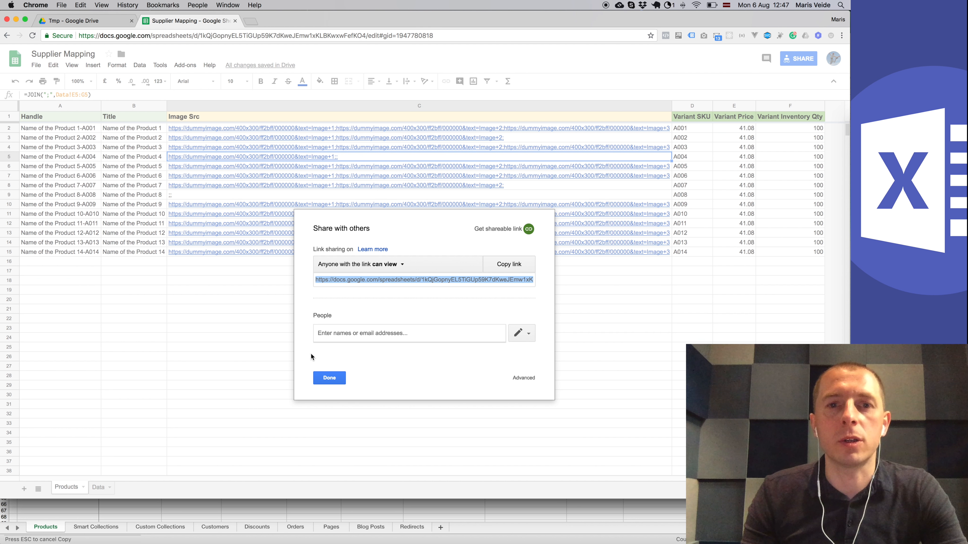
{"action": "left_click", "coordinate": [329, 379]}
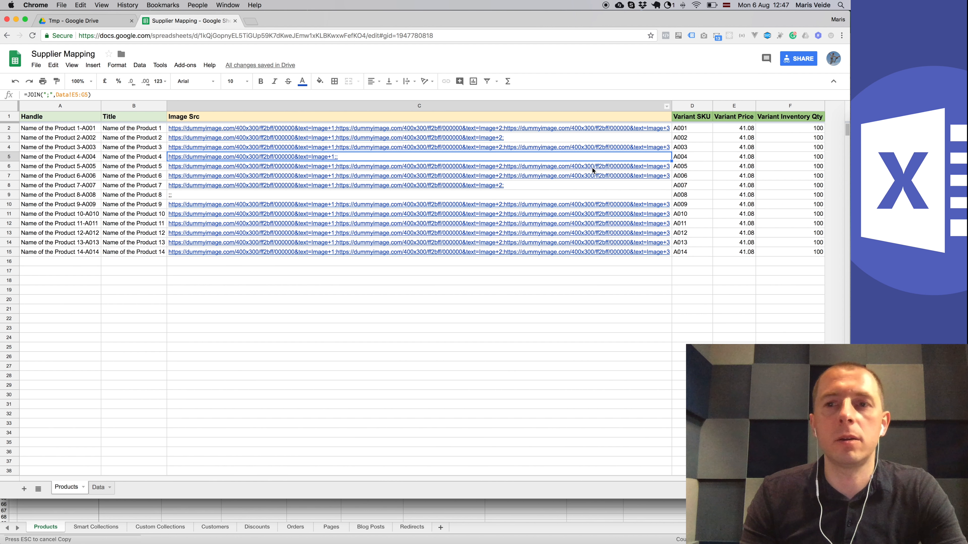
{"action": "left_click", "coordinate": [641, 294]}
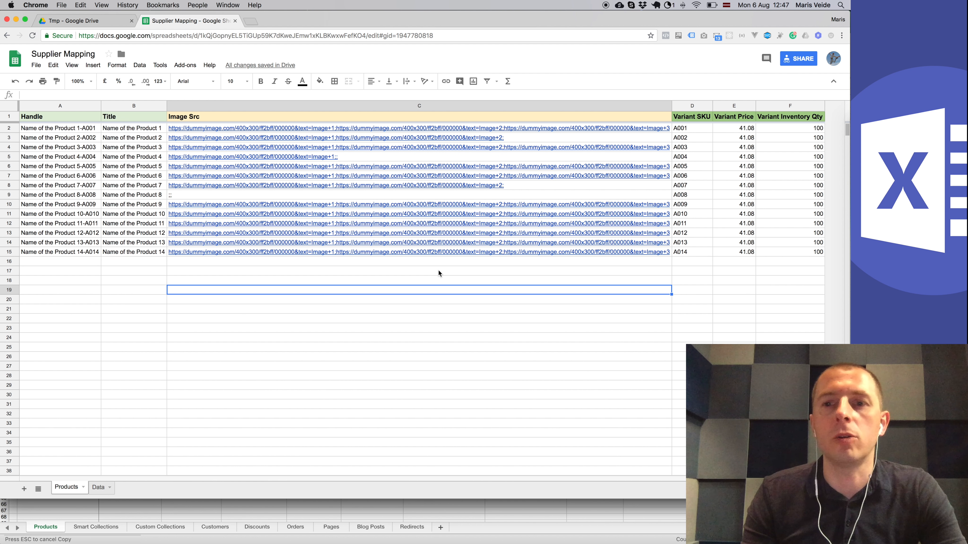
Switch to the Shopify product page, go back to the full product list, and return to the Supplier Mapping spreadsheet
{"action": "key", "text": "super+grave"}
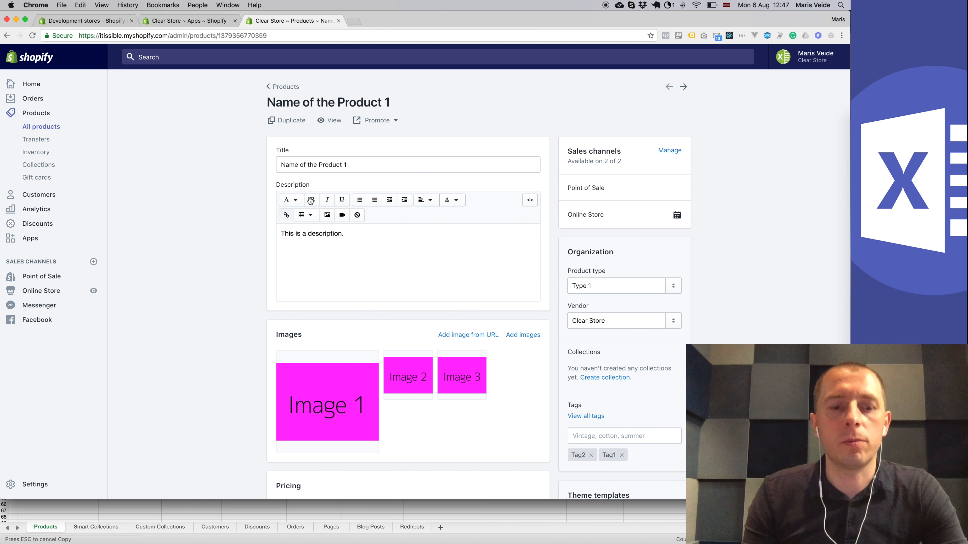
{"action": "left_click", "coordinate": [282, 87]}
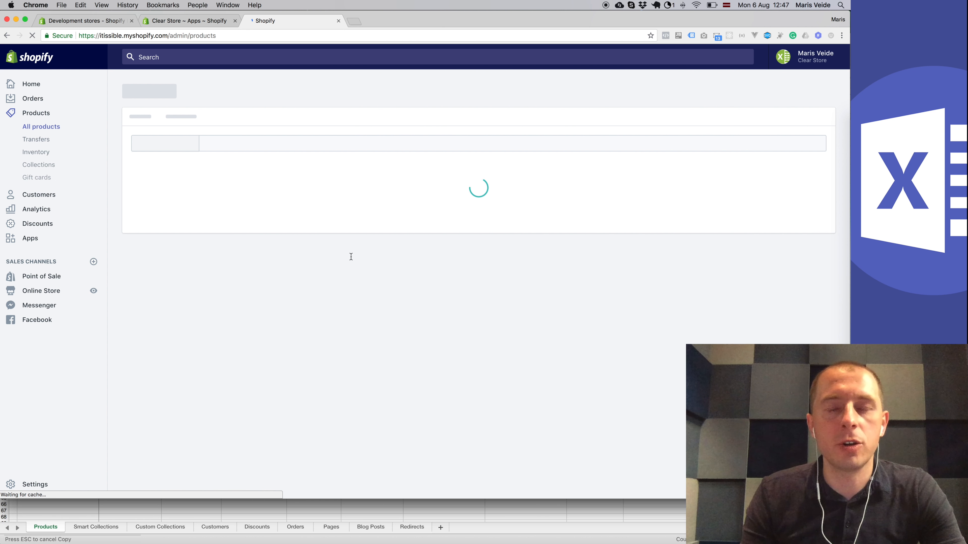
{"action": "key", "text": "super+grave"}
{"action": "left_click", "coordinate": [339, 265]}
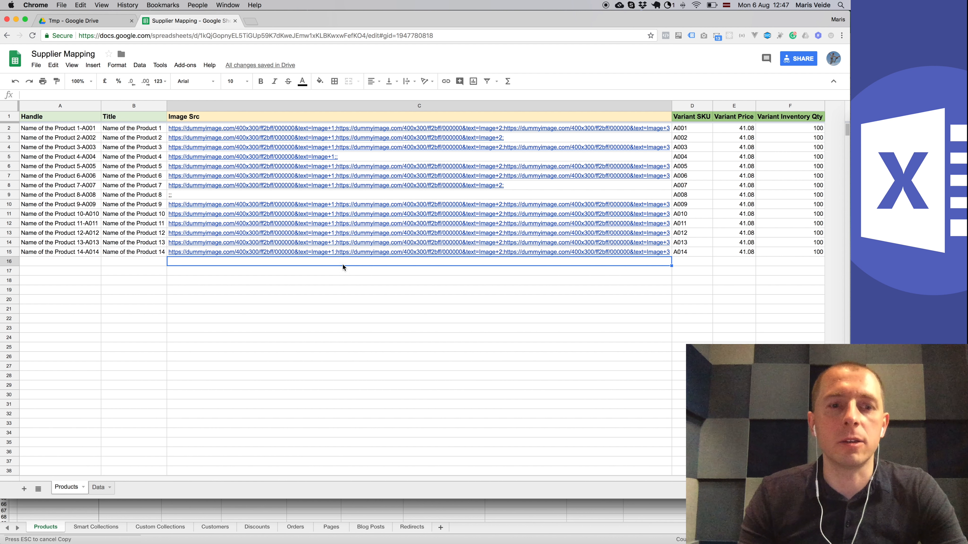
Switch to Finder, select Supplier File 2.csv in the Downloads folder, and return to the spreadsheet
{"action": "key", "text": "super+Tab"}
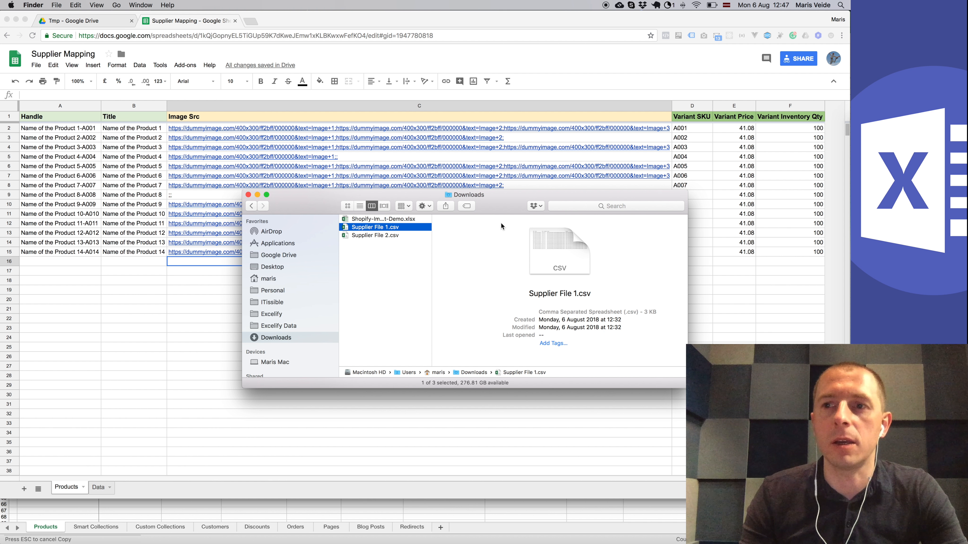
{"action": "left_click", "coordinate": [401, 237]}
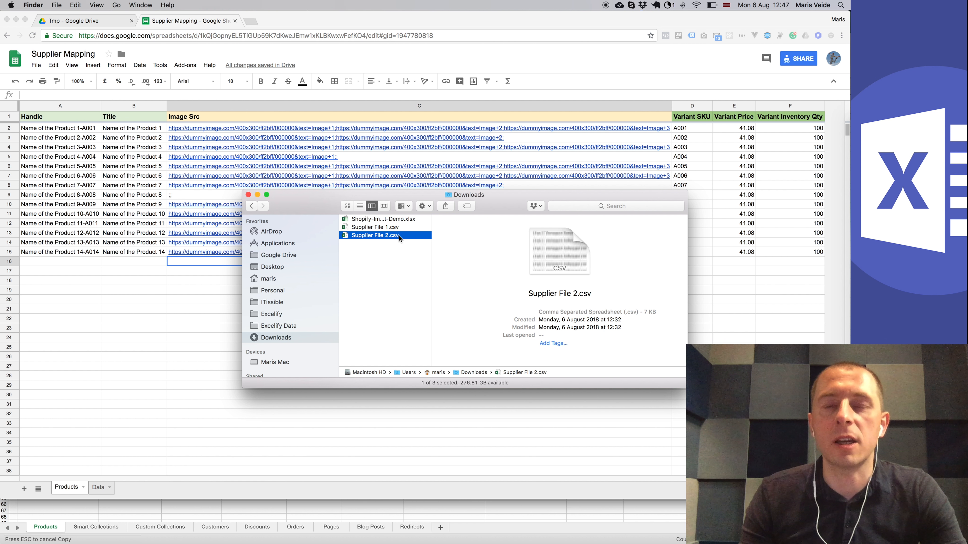
{"action": "key", "text": "super+Tab"}
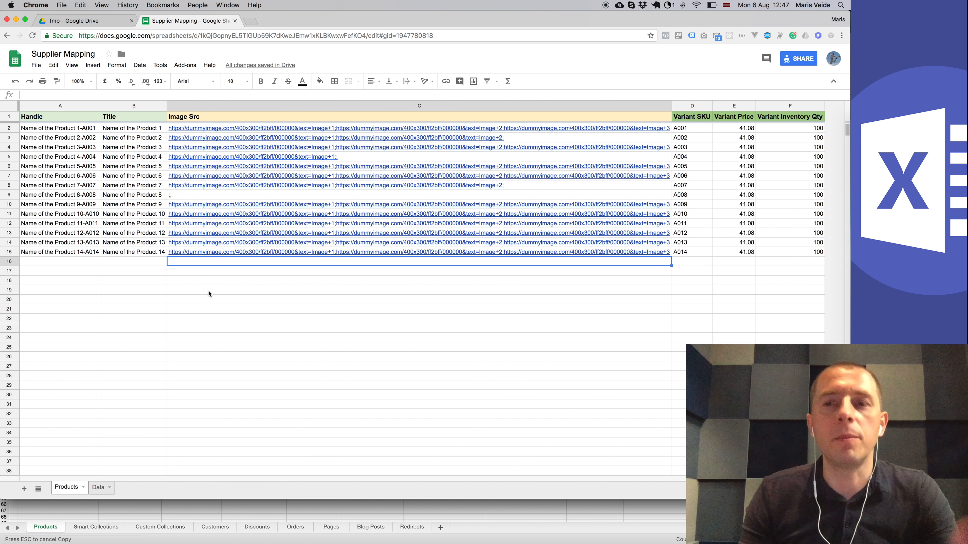
Select cell A1 of the Data sheet and upload Supplier File 2.csv from the Downloads folder for import
{"action": "left_click", "coordinate": [98, 488]}
{"action": "left_click", "coordinate": [45, 117]}
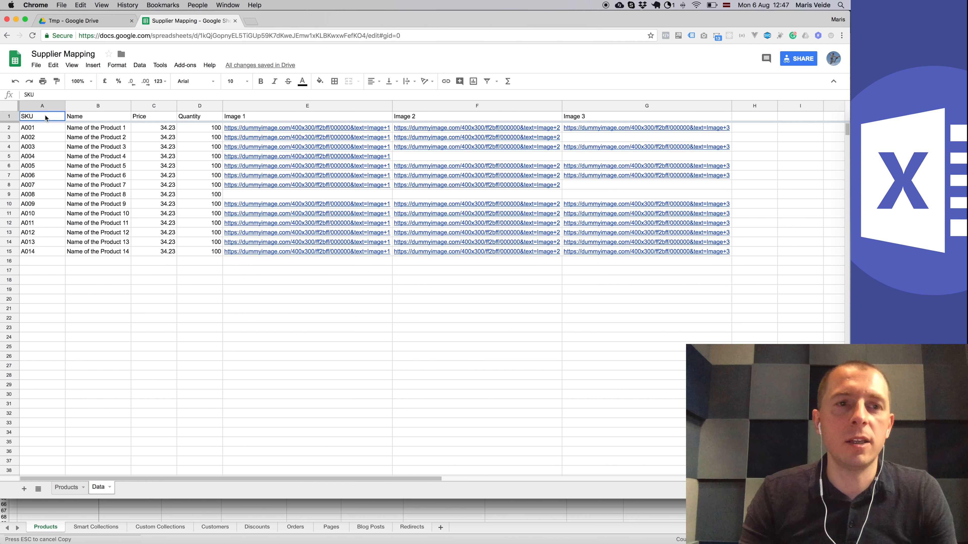
{"action": "left_click", "coordinate": [36, 65]}
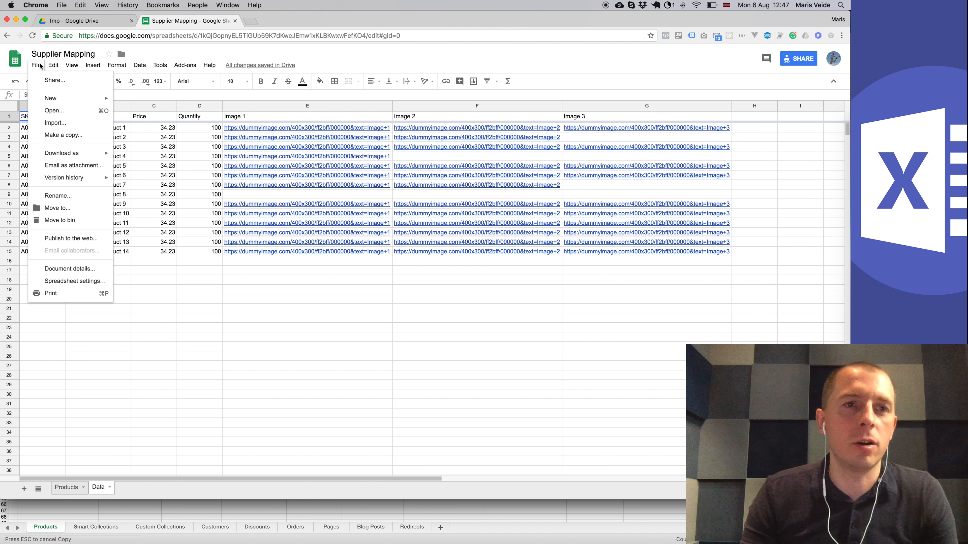
{"action": "left_click", "coordinate": [54, 123]}
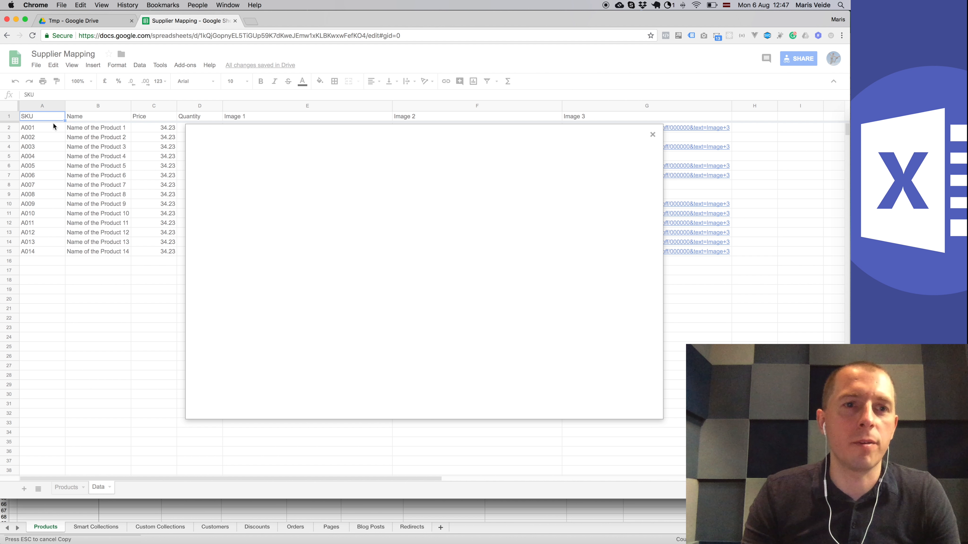
{"action": "left_click", "coordinate": [354, 159]}
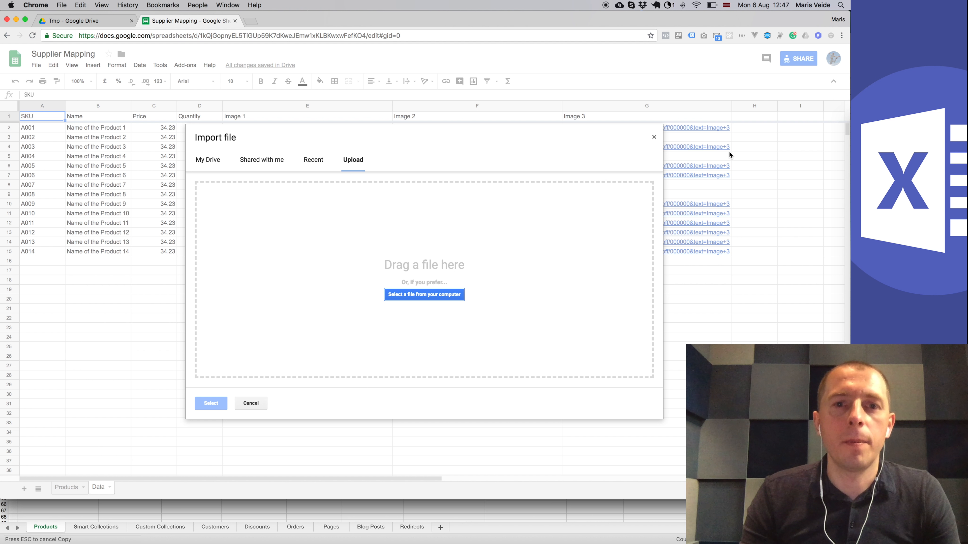
{"action": "left_click", "coordinate": [847, 121]}
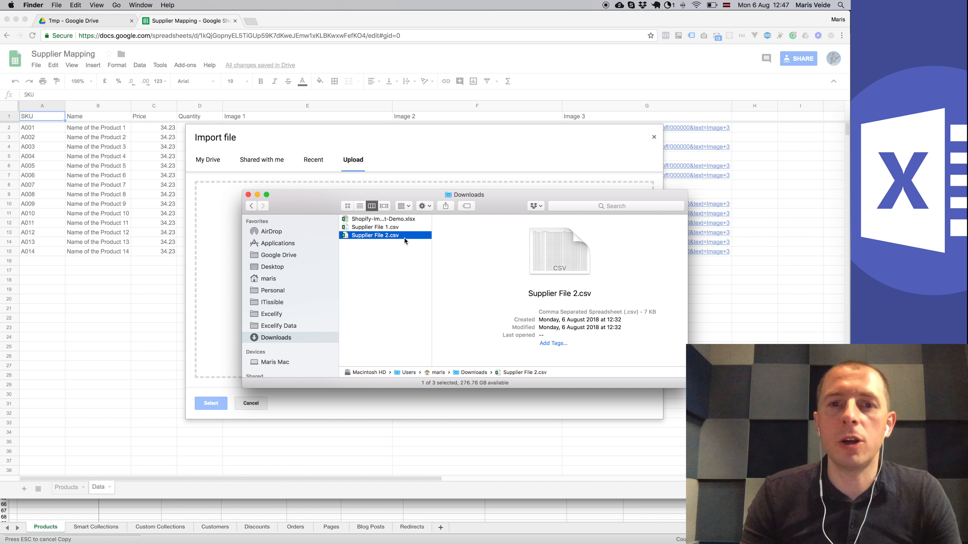
{"action": "left_click_drag", "start_coordinate": [406, 236], "coordinate": [229, 250]}
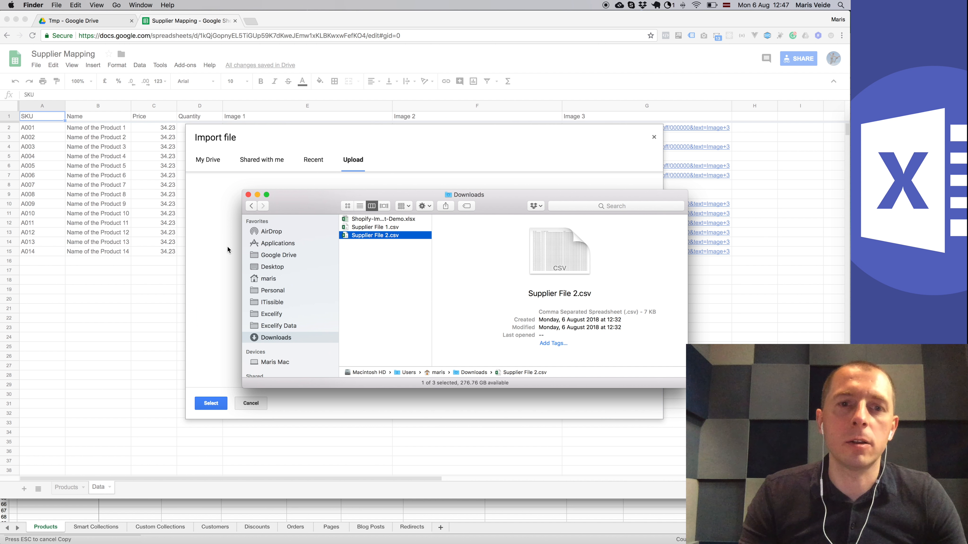
Import Supplier File 2.csv with the import location set to "Replace data at selected cell"
{"action": "left_click", "coordinate": [420, 144]}
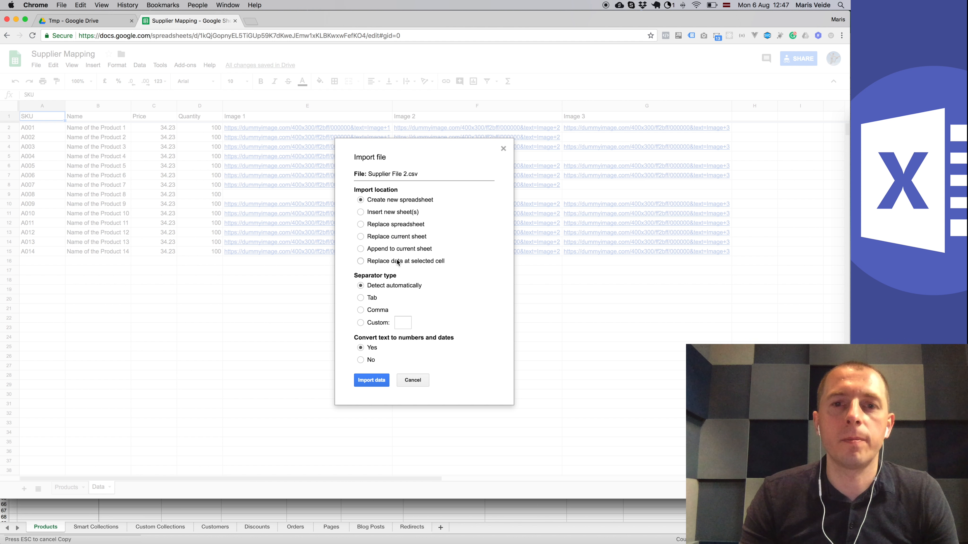
{"action": "left_click", "coordinate": [386, 263]}
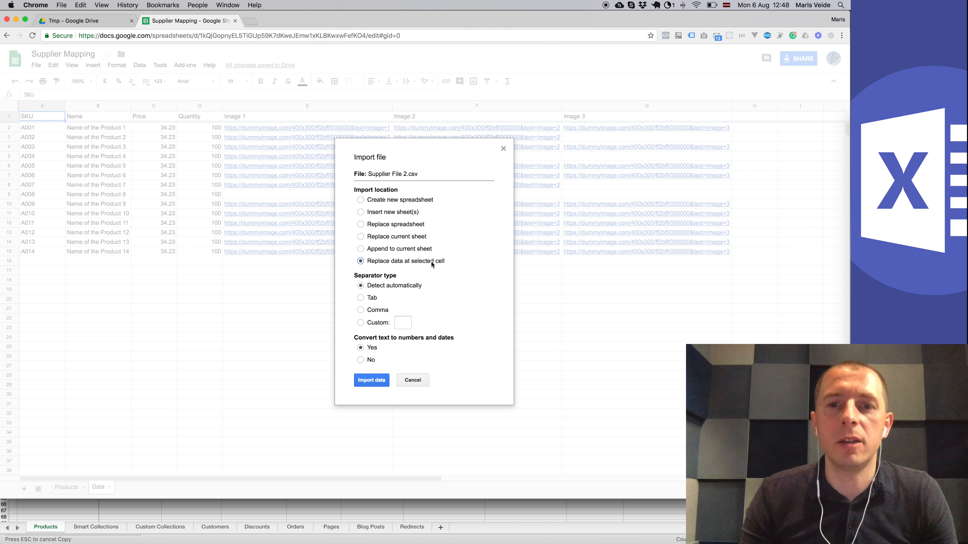
{"action": "left_click", "coordinate": [370, 381]}
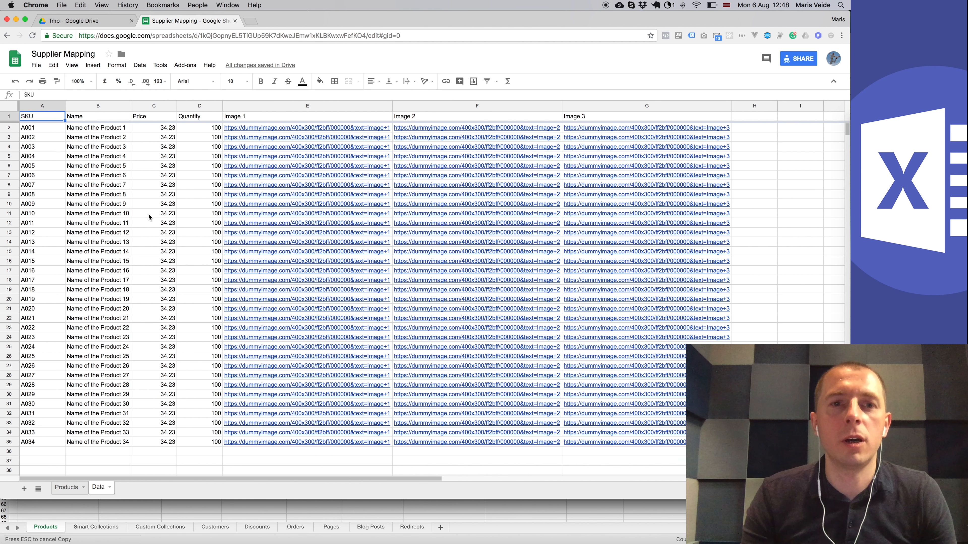
Compare the last fully mapped row of the Products sheet with the last data row of the Data sheet
{"action": "left_click", "coordinate": [68, 488]}
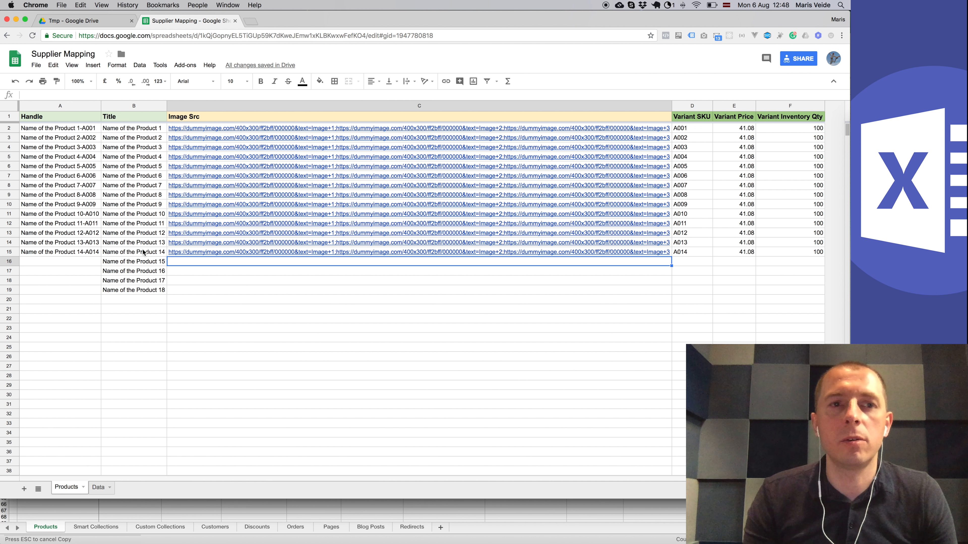
{"action": "left_click", "coordinate": [10, 252]}
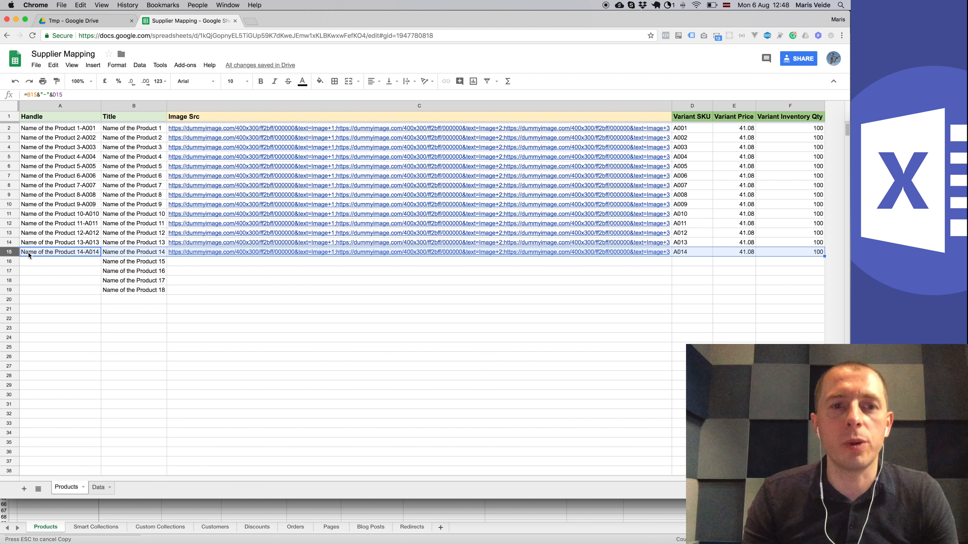
{"action": "left_click", "coordinate": [102, 491]}
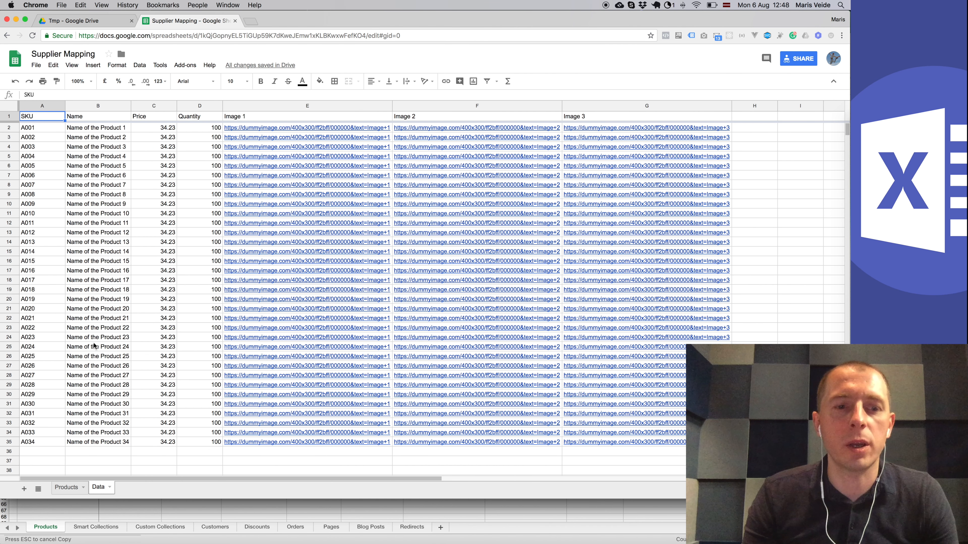
{"action": "left_click", "coordinate": [33, 443]}
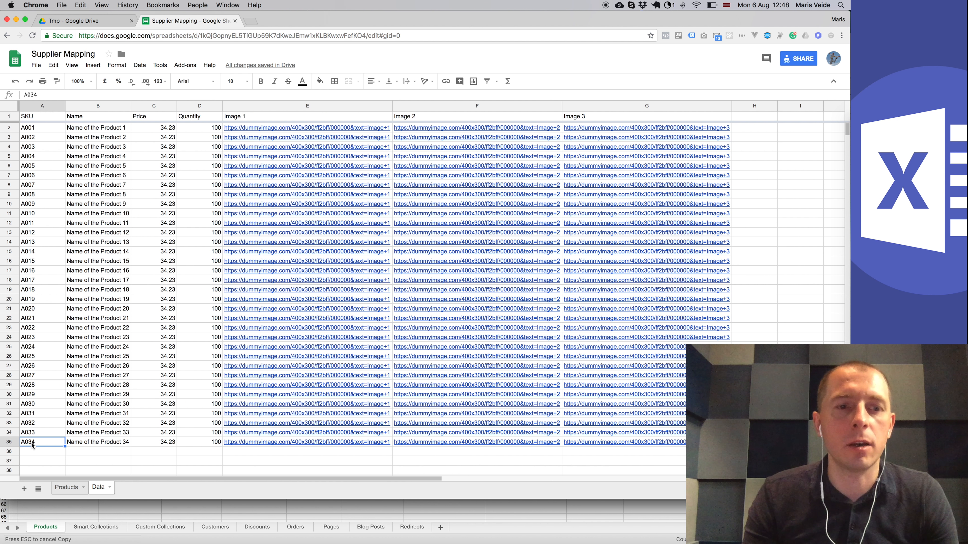
{"action": "left_click", "coordinate": [8, 443]}
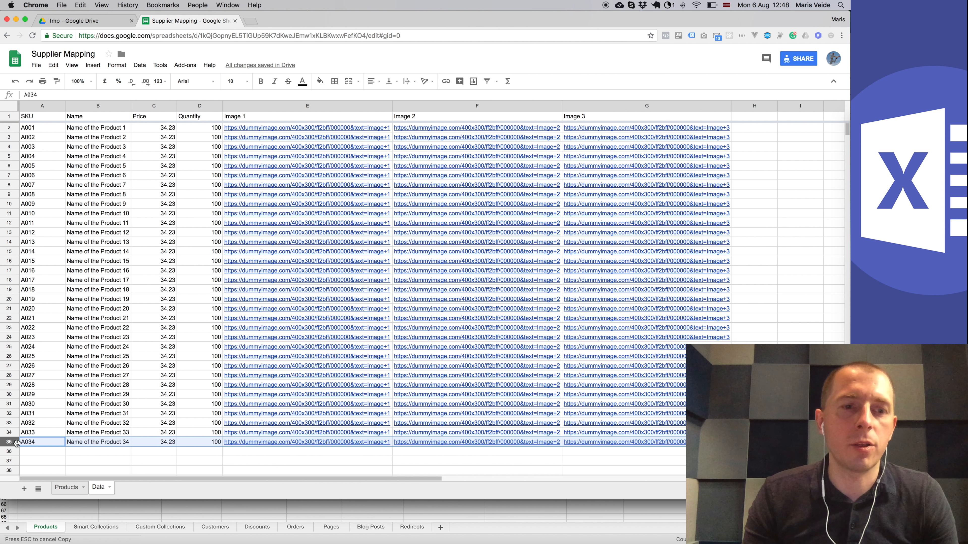
Copy the formulas of row 15 in the Products sheet into rows 16 through 35
{"action": "left_click", "coordinate": [70, 490]}
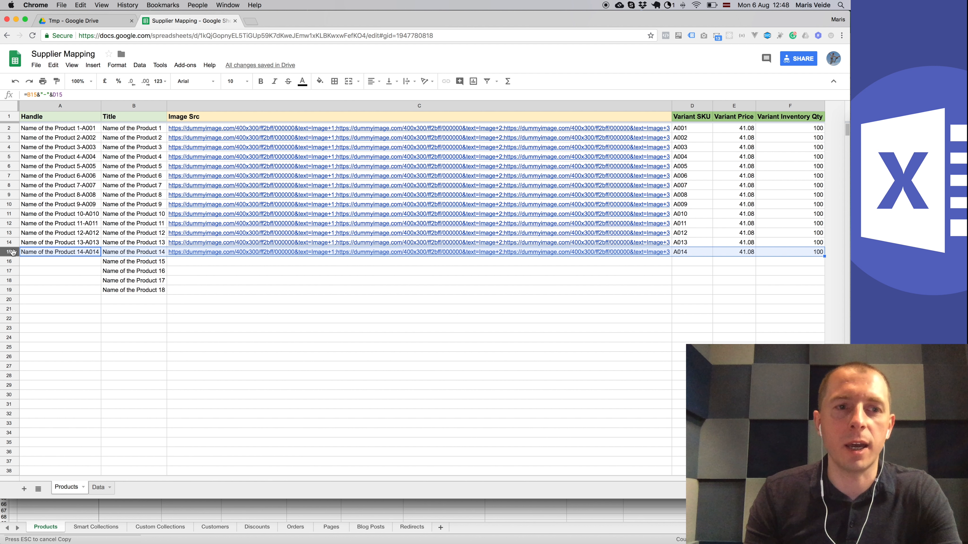
{"action": "key", "text": "super+c"}
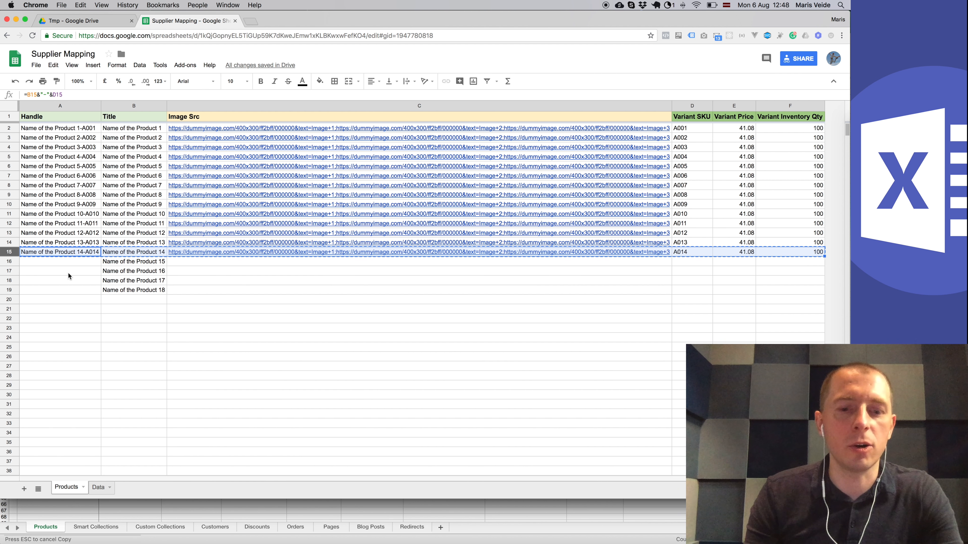
{"action": "left_click", "coordinate": [58, 267]}
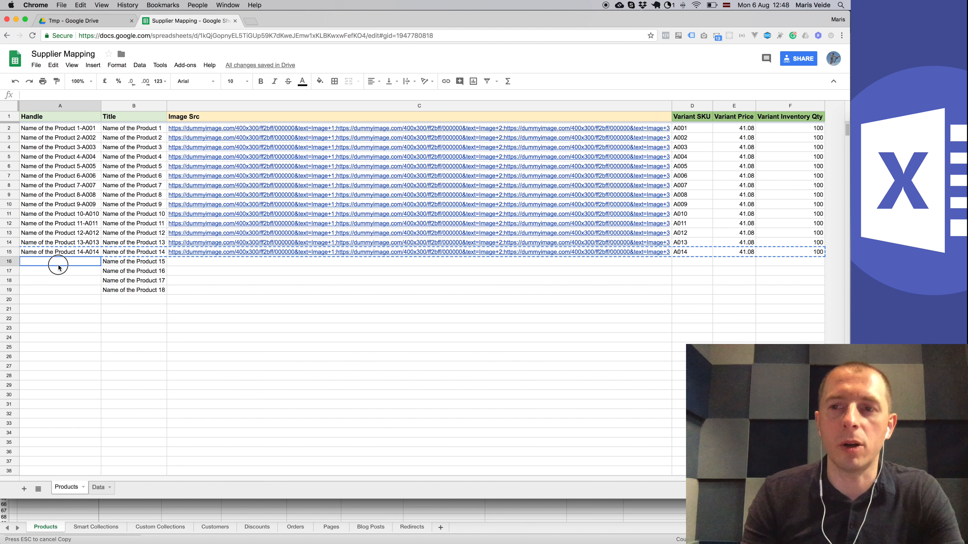
{"action": "left_click_drag", "start_coordinate": [59, 267], "coordinate": [45, 447]}
{"action": "scroll", "coordinate": [45, 447], "scroll_direction": "down", "scroll_amount": 1}
{"action": "scroll", "coordinate": [45, 445], "scroll_direction": "down", "scroll_amount": 1}
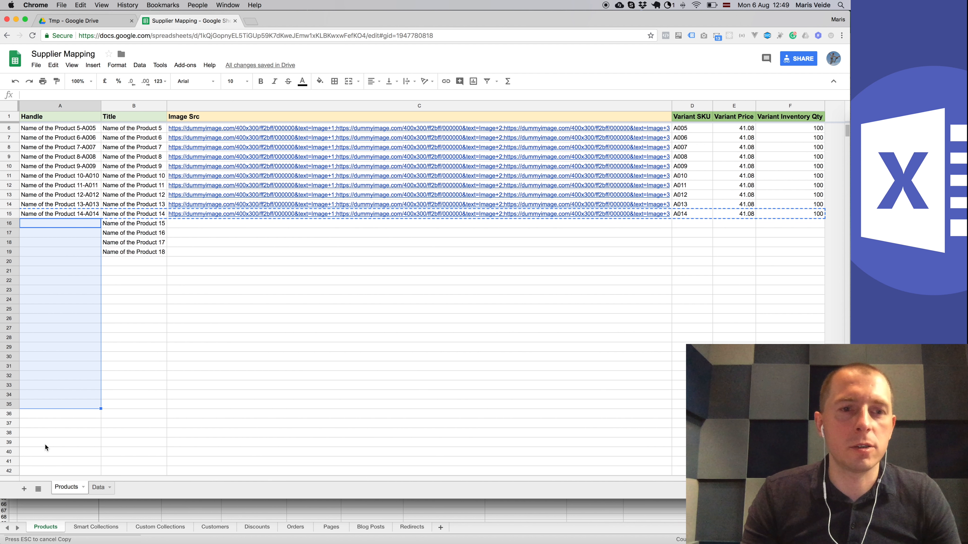
{"action": "key", "text": "super+v"}
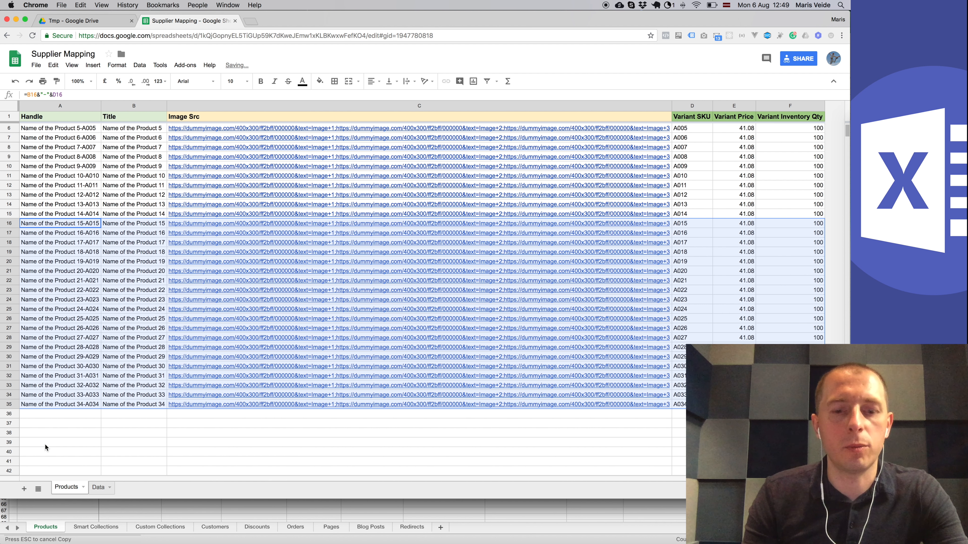
Check the last filled row of the Products sheet against the last product row of the Data sheet
{"action": "left_click", "coordinate": [50, 414]}
{"action": "left_click", "coordinate": [61, 399]}
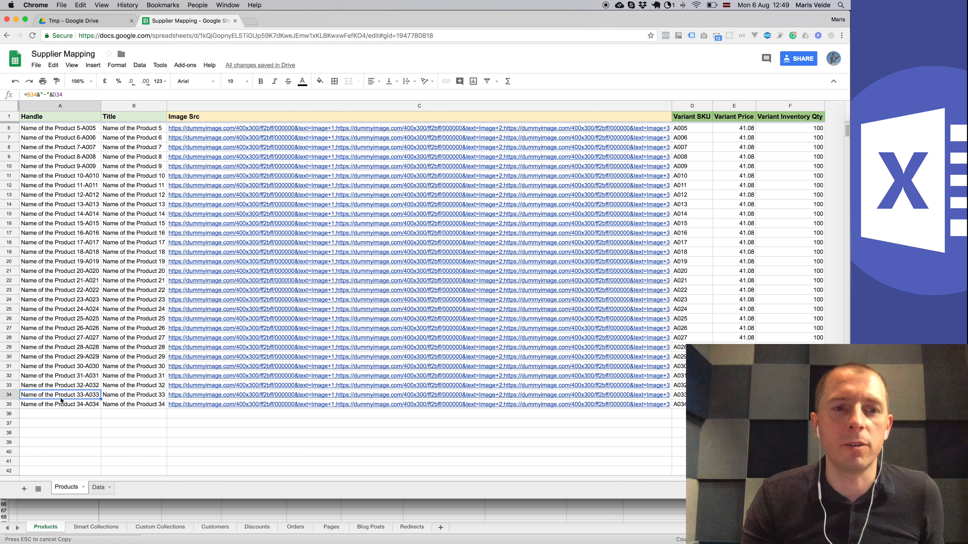
{"action": "scroll", "coordinate": [66, 408], "scroll_direction": "up", "scroll_amount": 4}
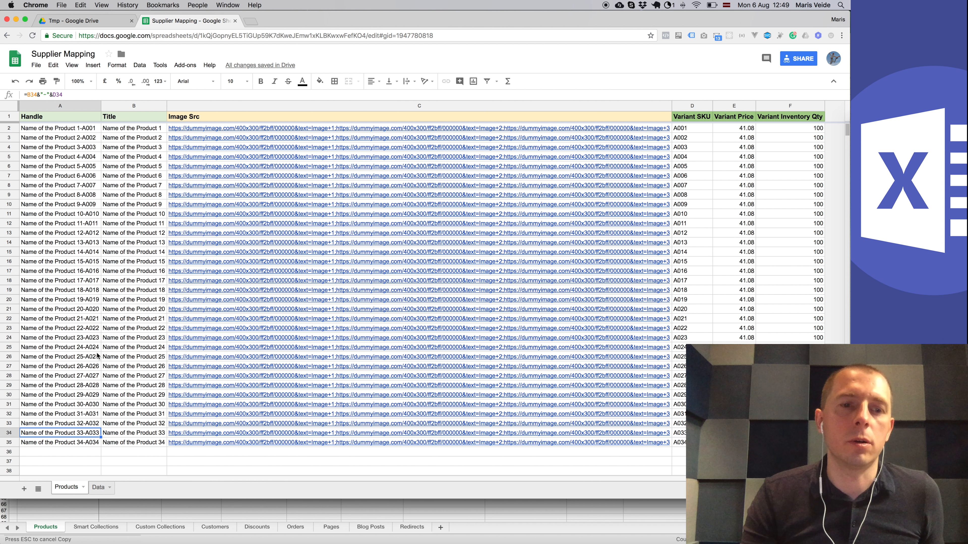
{"action": "left_click", "coordinate": [80, 442]}
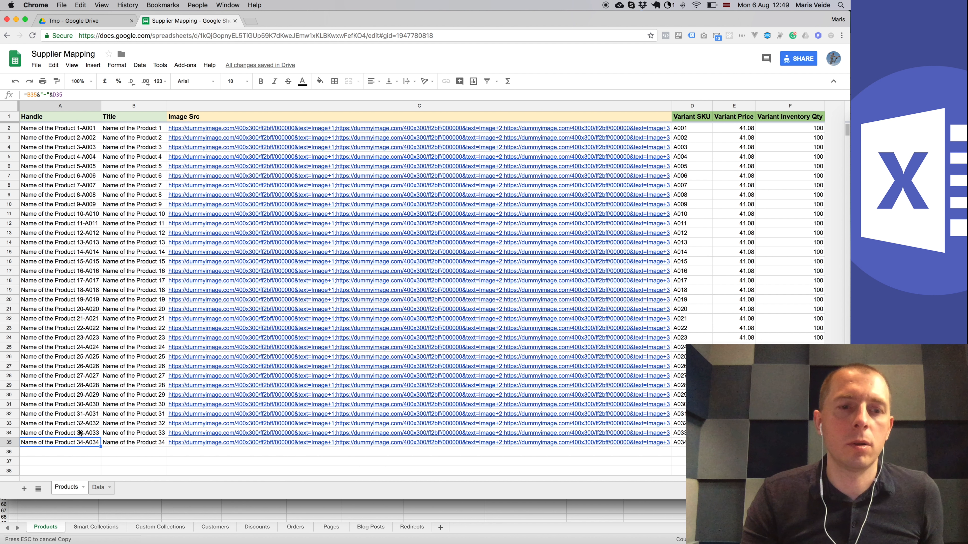
{"action": "left_click", "coordinate": [101, 490]}
{"action": "left_click", "coordinate": [81, 442]}
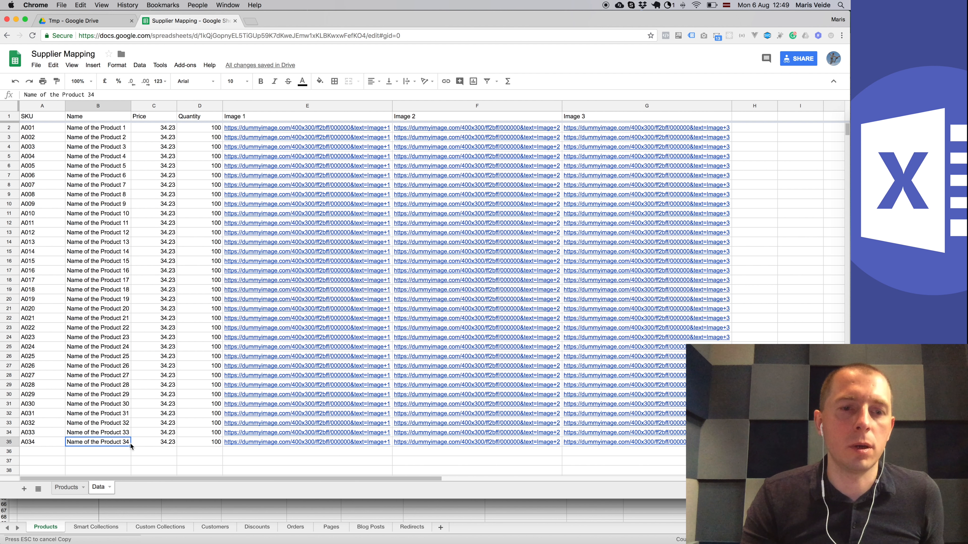
{"action": "left_click", "coordinate": [69, 491]}
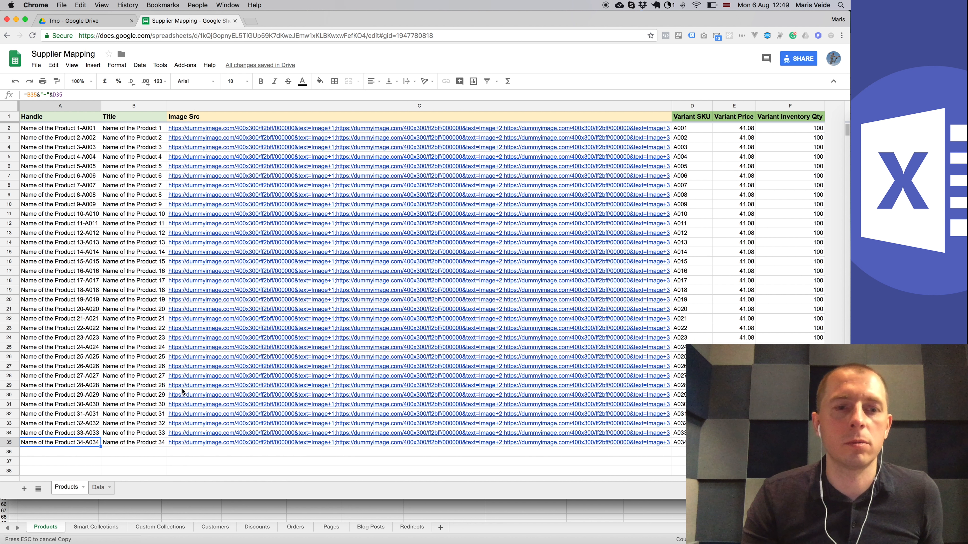
{"action": "mouse_move", "coordinate": [183, 389]}
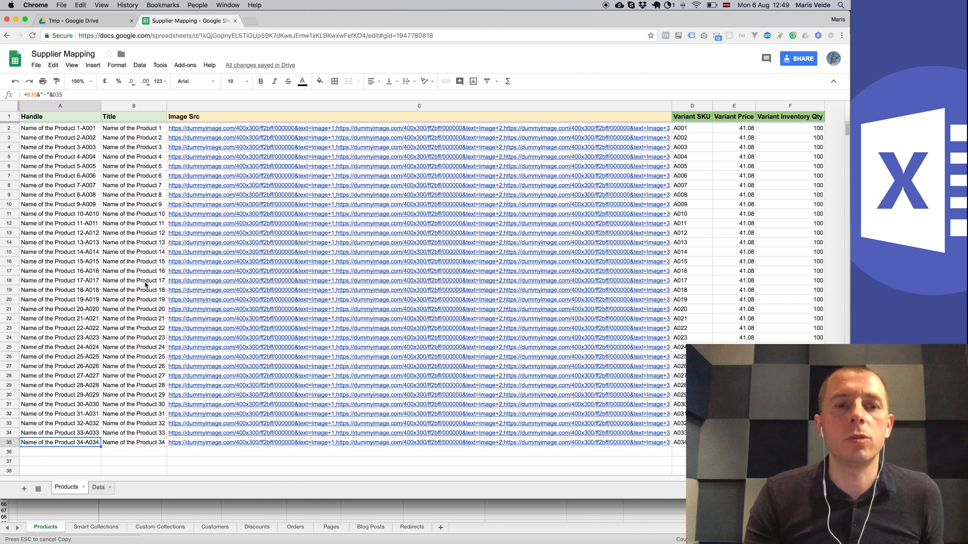
Switch to the Excelify import page and upload the Supplier Mapping spreadsheet again from its existing URL
{"action": "left_click", "coordinate": [330, 38]}
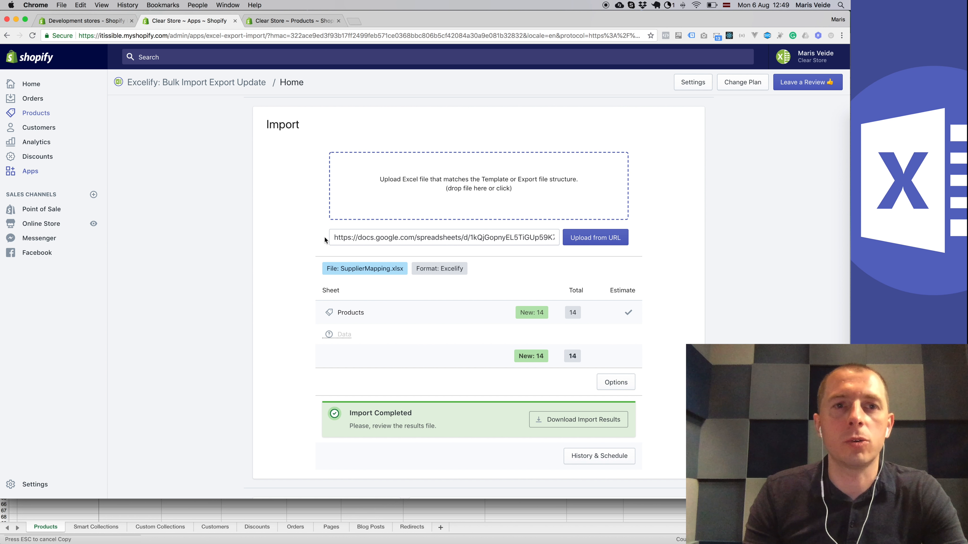
{"action": "double_click", "coordinate": [388, 237]}
{"action": "left_click", "coordinate": [385, 237]}
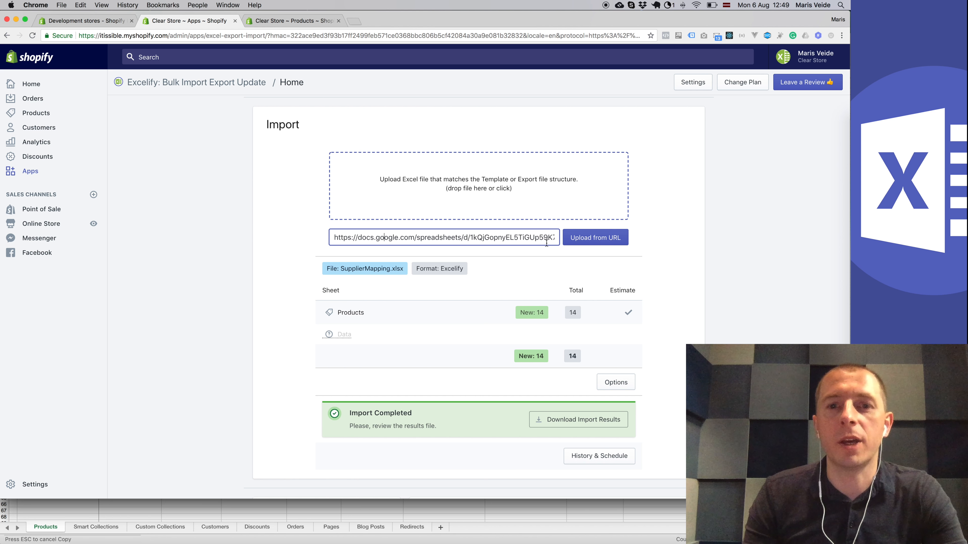
{"action": "left_click", "coordinate": [595, 242]}
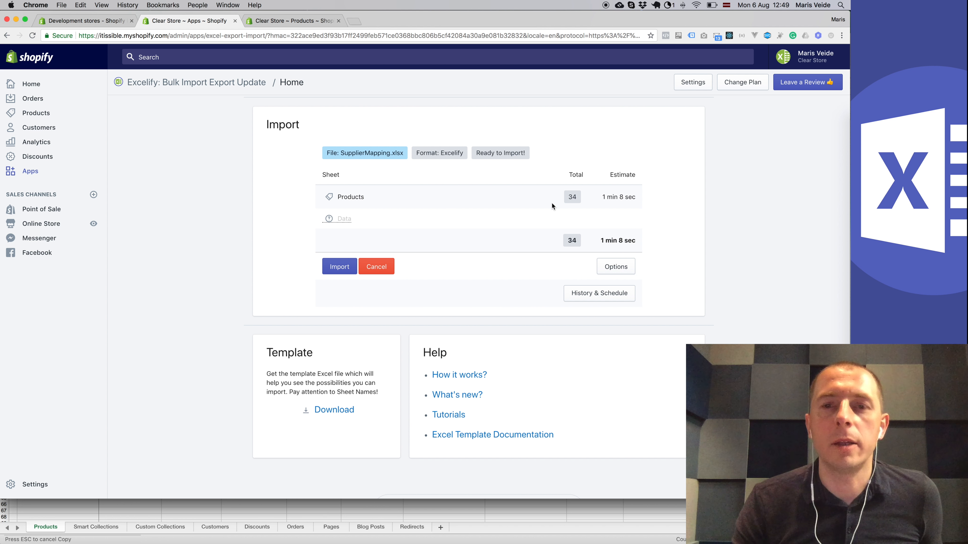
{"action": "left_click", "coordinate": [570, 197]}
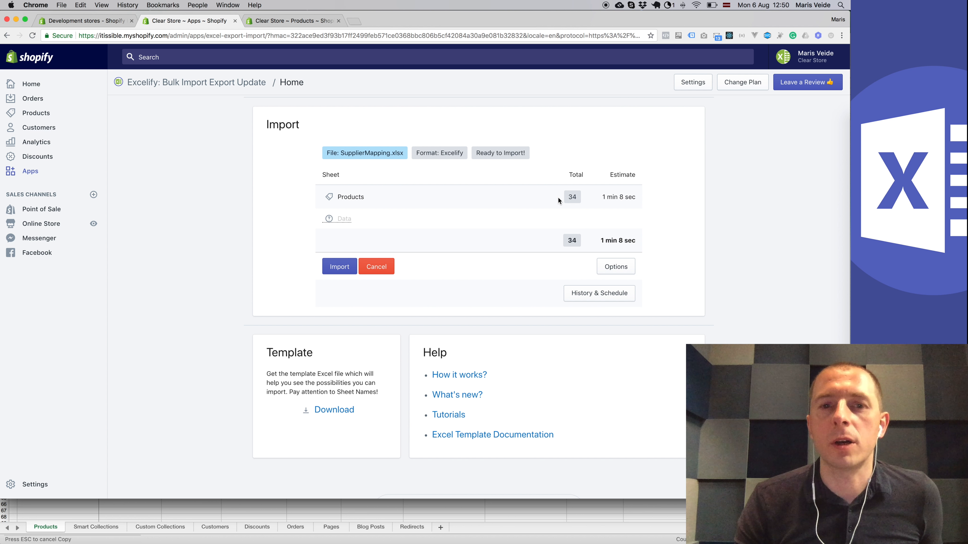
Try the recurring import option with repetition every 1 day until cancelled, and disable it again
{"action": "left_click", "coordinate": [615, 268]}
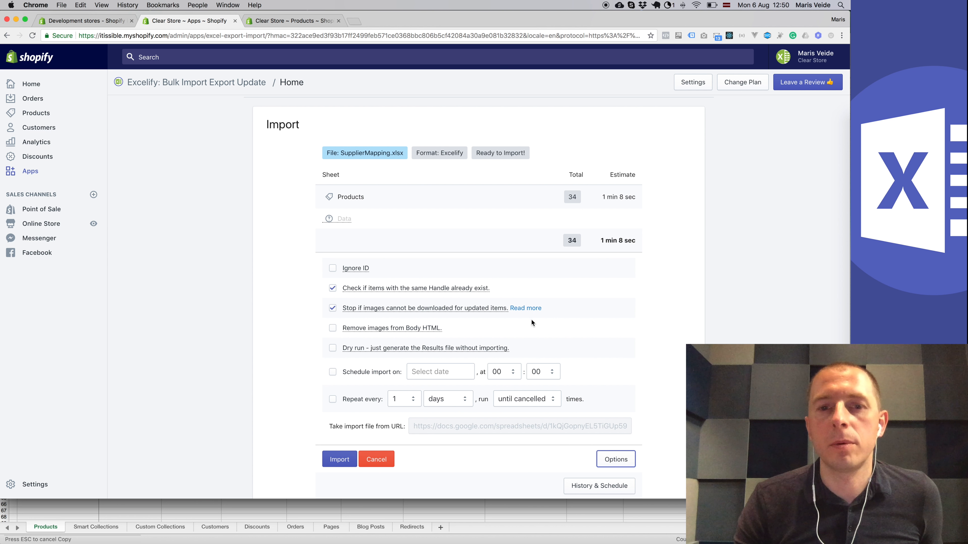
{"action": "scroll", "coordinate": [532, 320], "scroll_direction": "down", "scroll_amount": 2}
{"action": "left_click", "coordinate": [360, 350]}
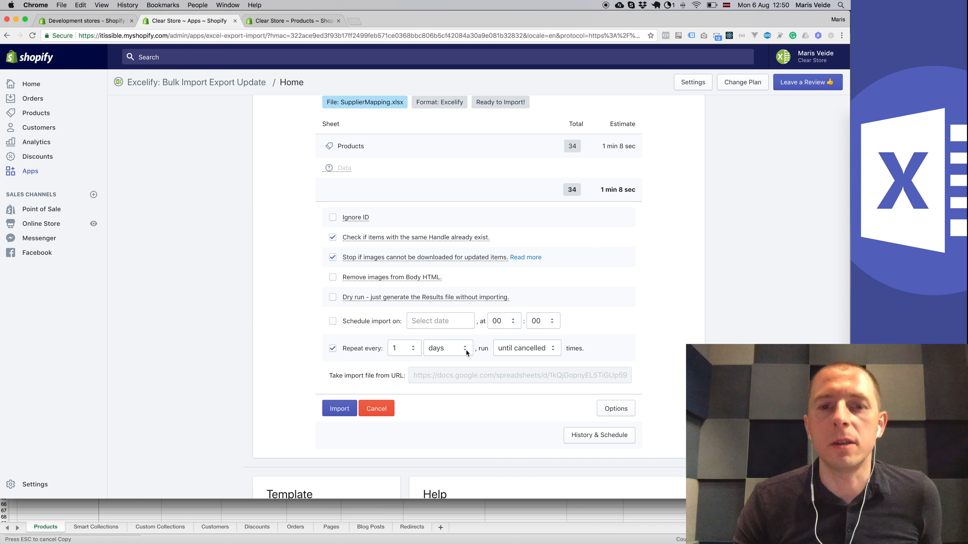
{"action": "scroll", "coordinate": [471, 305], "scroll_direction": "down", "scroll_amount": 5}
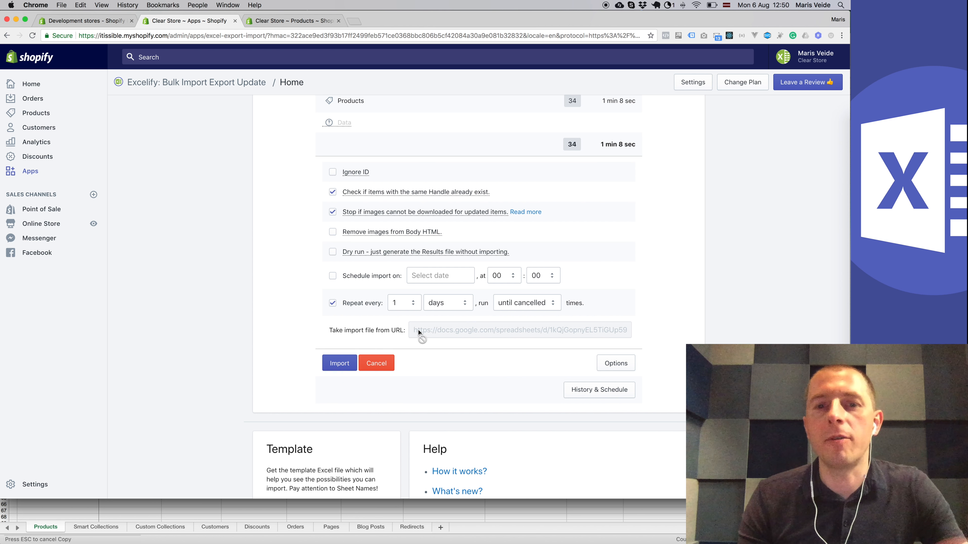
{"action": "left_click", "coordinate": [399, 303]}
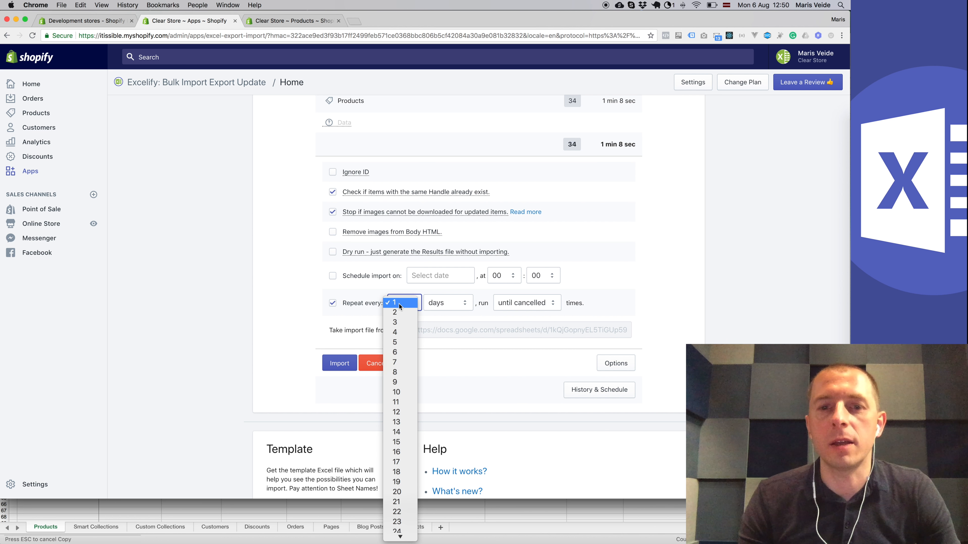
{"action": "left_click", "coordinate": [404, 304]}
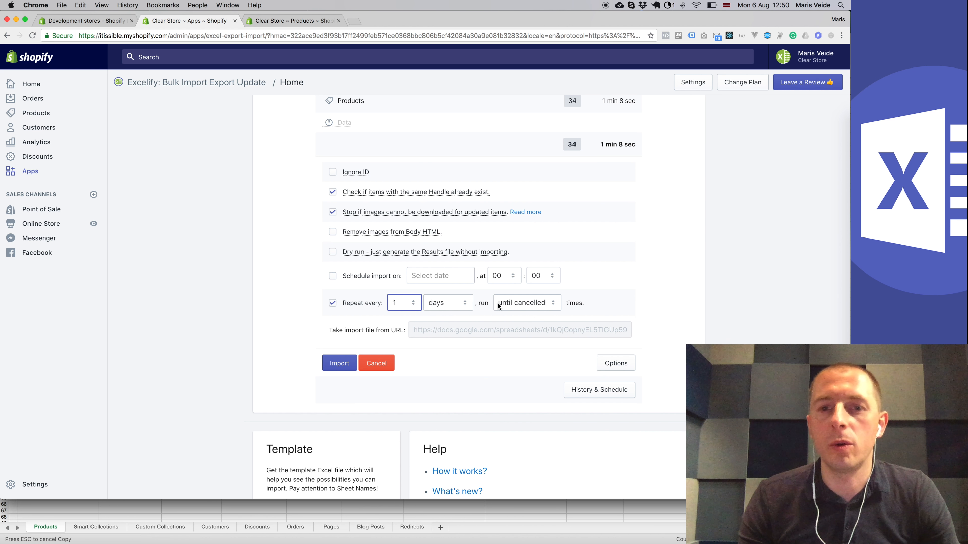
{"action": "left_click", "coordinate": [540, 305]}
{"action": "left_click", "coordinate": [531, 306]}
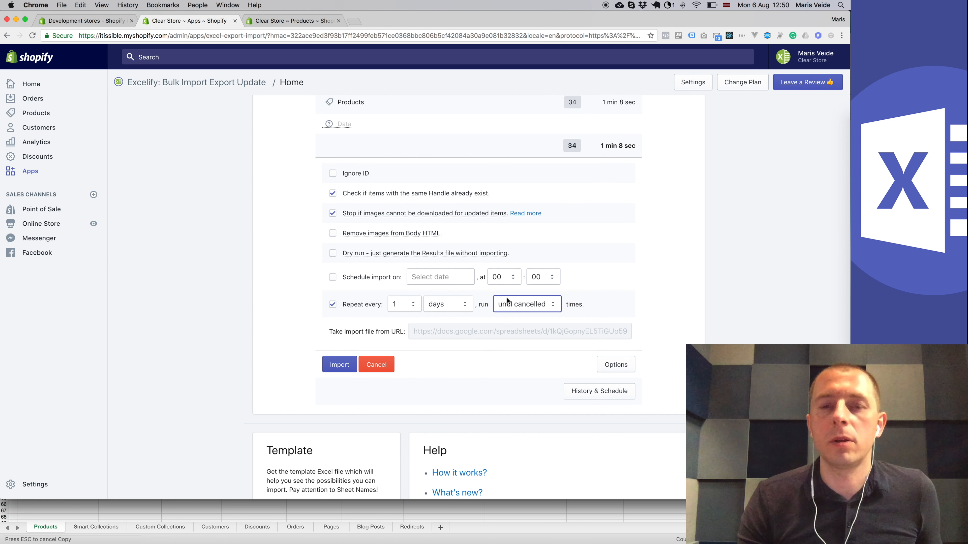
{"action": "scroll", "coordinate": [507, 299], "scroll_direction": "up", "scroll_amount": 1}
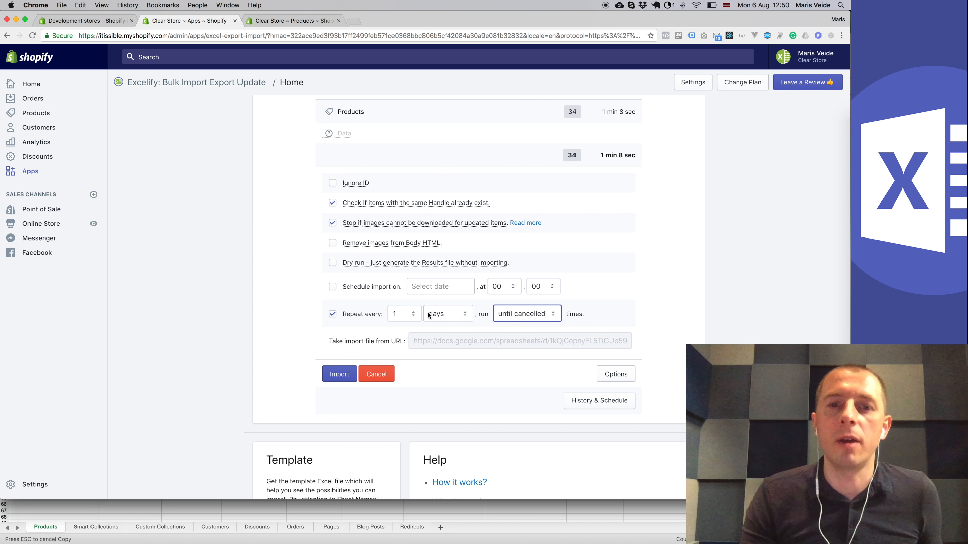
{"action": "left_click", "coordinate": [359, 314]}
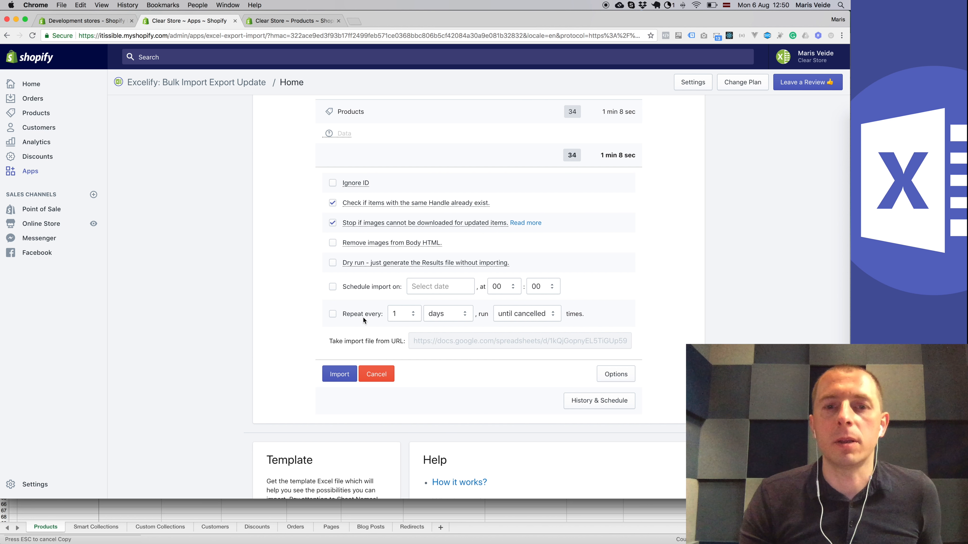
Start importing the Products sheet without a repeat schedule, and collapse the import options
{"action": "scroll", "coordinate": [358, 332], "scroll_direction": "up", "scroll_amount": 1}
{"action": "left_click", "coordinate": [339, 389]}
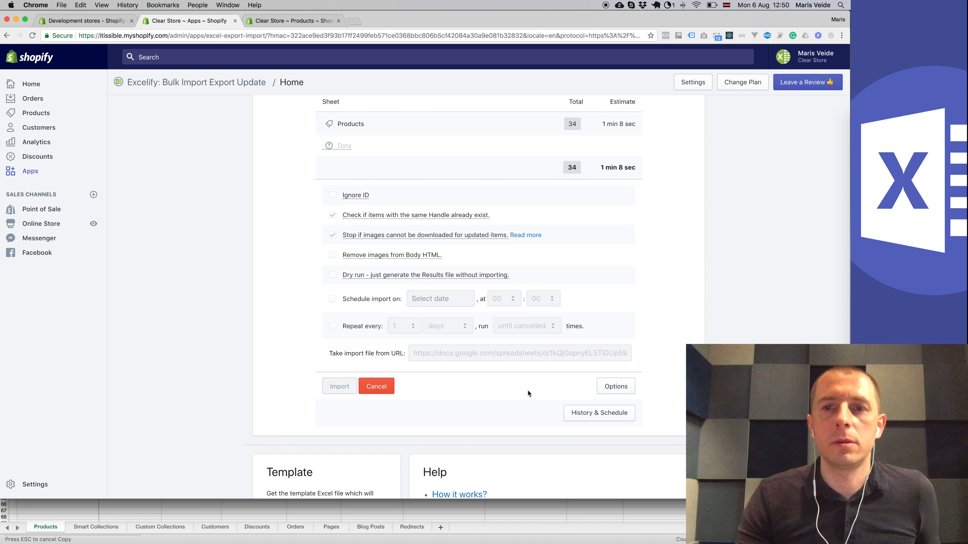
{"action": "left_click", "coordinate": [615, 390]}
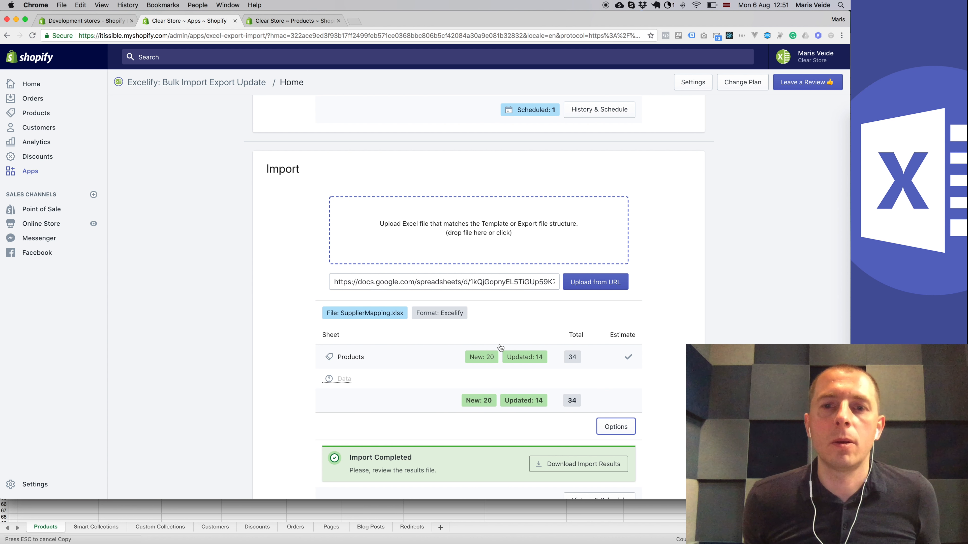
Review the counts of new and updated products for the completed import
{"action": "scroll", "coordinate": [497, 351], "scroll_direction": "down", "scroll_amount": 2}
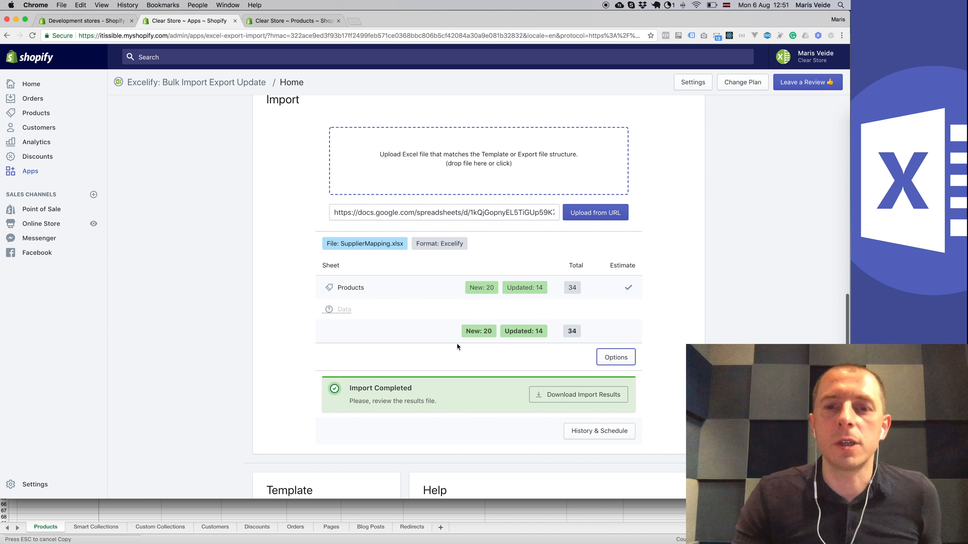
{"action": "left_click_drag", "start_coordinate": [506, 289], "coordinate": [546, 289]}
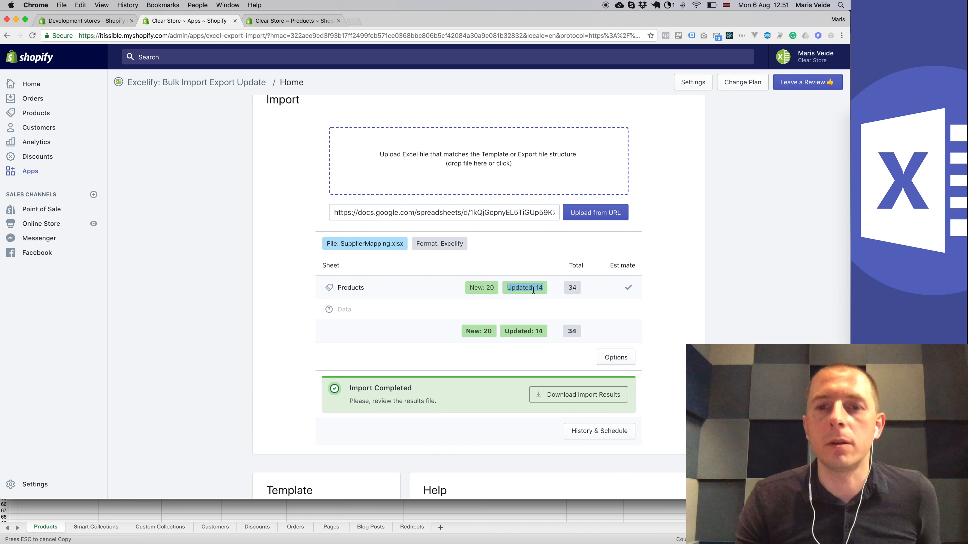
{"action": "left_click", "coordinate": [494, 287]}
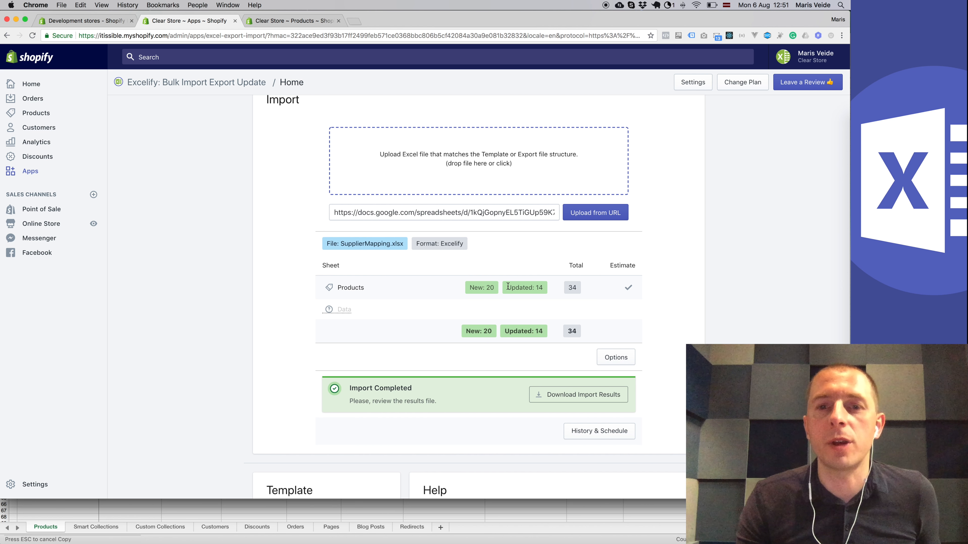
{"action": "scroll", "coordinate": [437, 286], "scroll_direction": "up", "scroll_amount": 3}
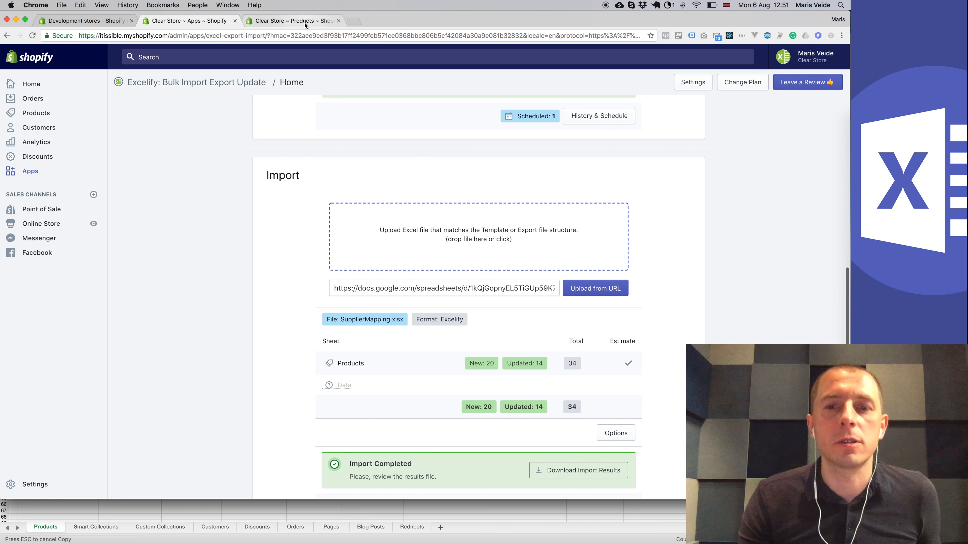
Reload the Shopify products list and look through it for the newly imported products
{"action": "left_click", "coordinate": [304, 23]}
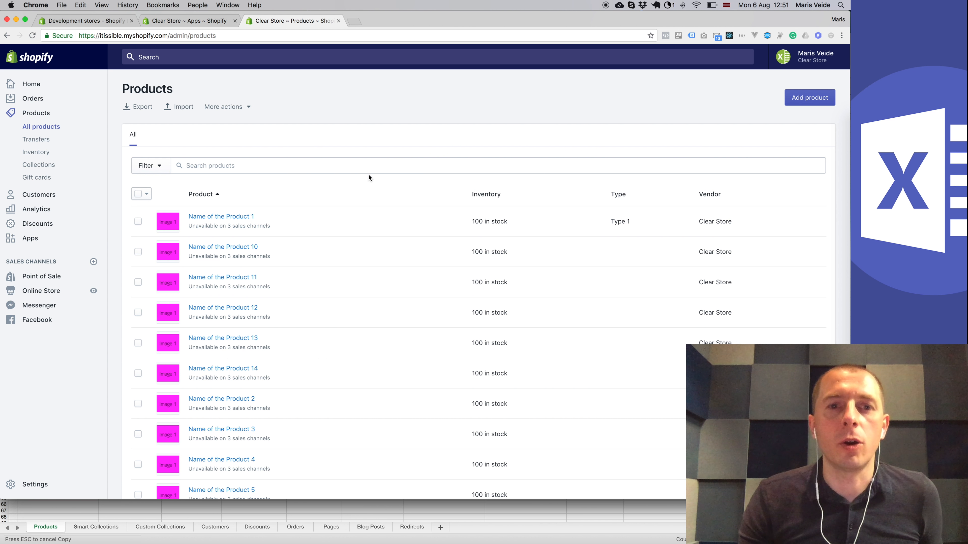
{"action": "key", "text": "super+r"}
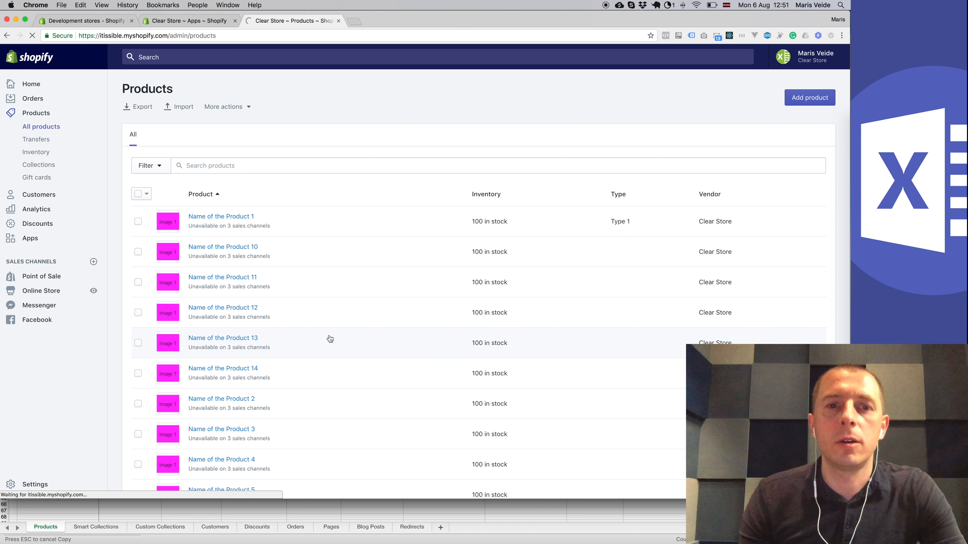
{"action": "scroll", "coordinate": [330, 338], "scroll_direction": "down", "scroll_amount": 10}
{"action": "scroll", "coordinate": [330, 338], "scroll_direction": "up", "scroll_amount": 7}
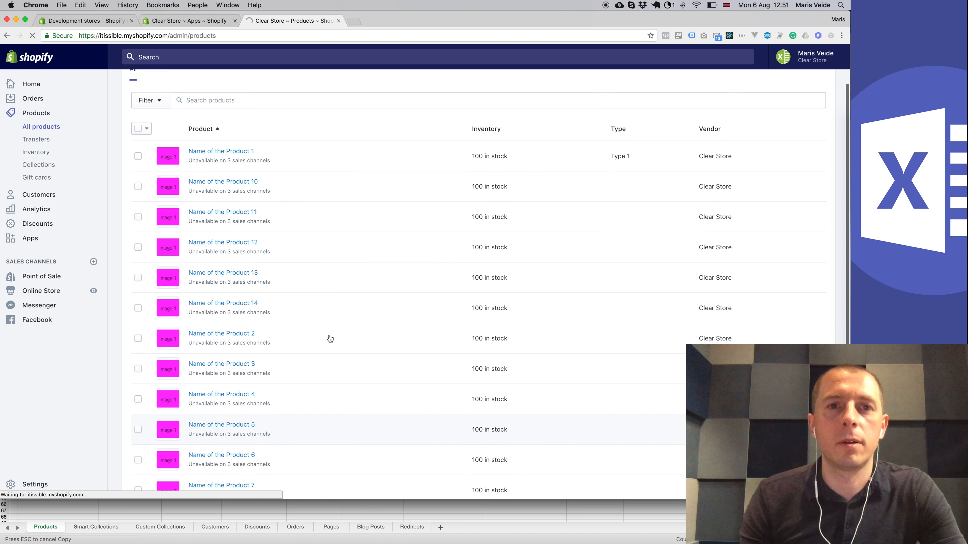
{"action": "scroll", "coordinate": [330, 339], "scroll_direction": "down", "scroll_amount": 6}
{"action": "scroll", "coordinate": [330, 338], "scroll_direction": "down", "scroll_amount": 7}
{"action": "scroll", "coordinate": [329, 338], "scroll_direction": "up", "scroll_amount": 15}
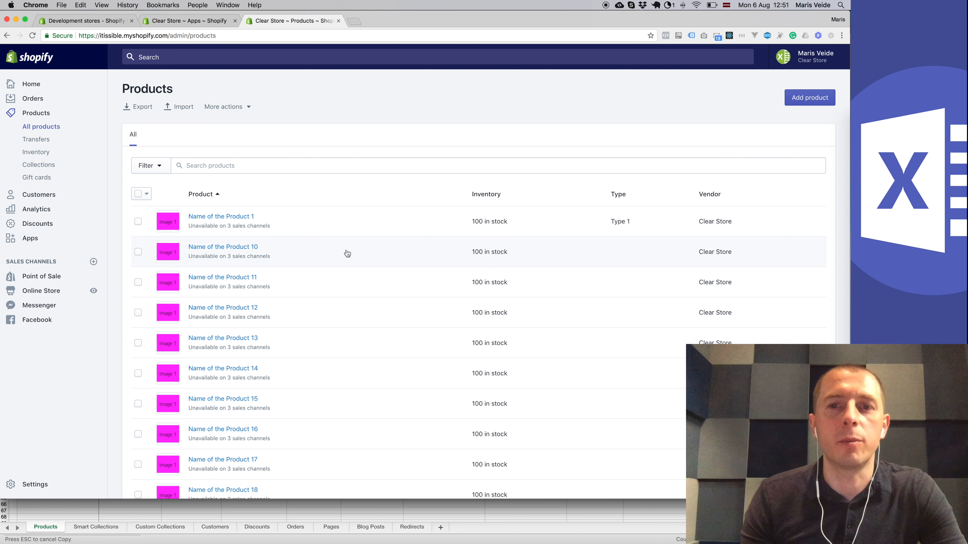
Open Name of the Product 1 and check its description, images, price, tags and inventory details
{"action": "left_click", "coordinate": [231, 221]}
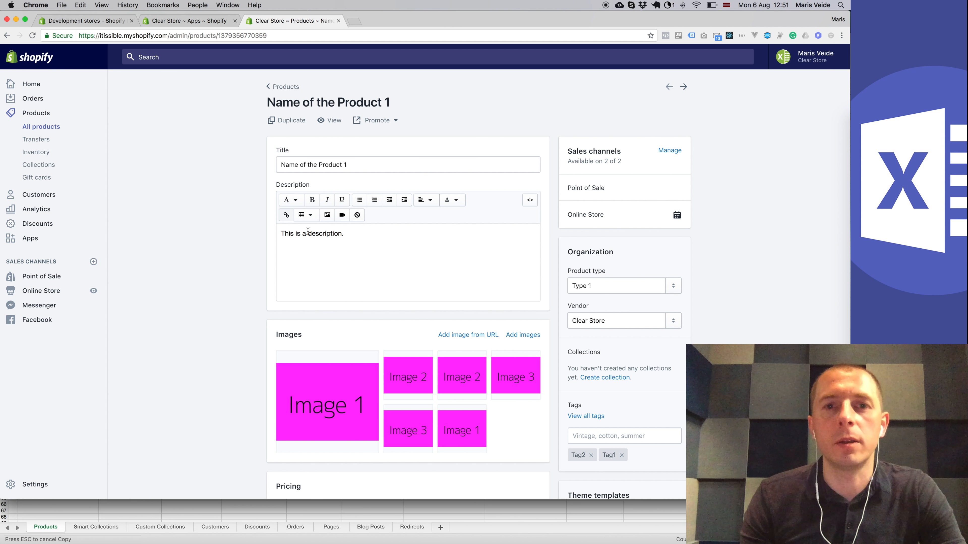
{"action": "scroll", "coordinate": [598, 282], "scroll_direction": "down", "scroll_amount": 5}
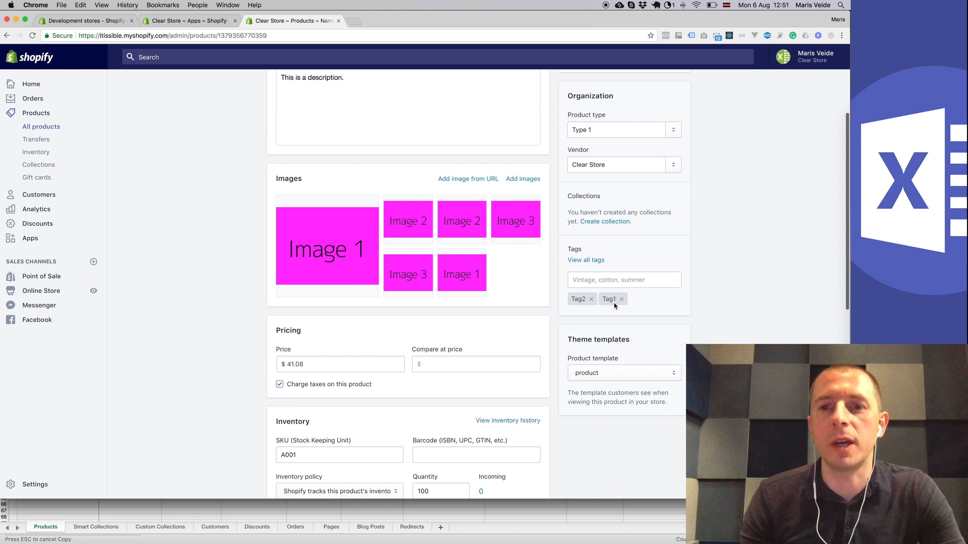
{"action": "scroll", "coordinate": [616, 312], "scroll_direction": "up", "scroll_amount": 5}
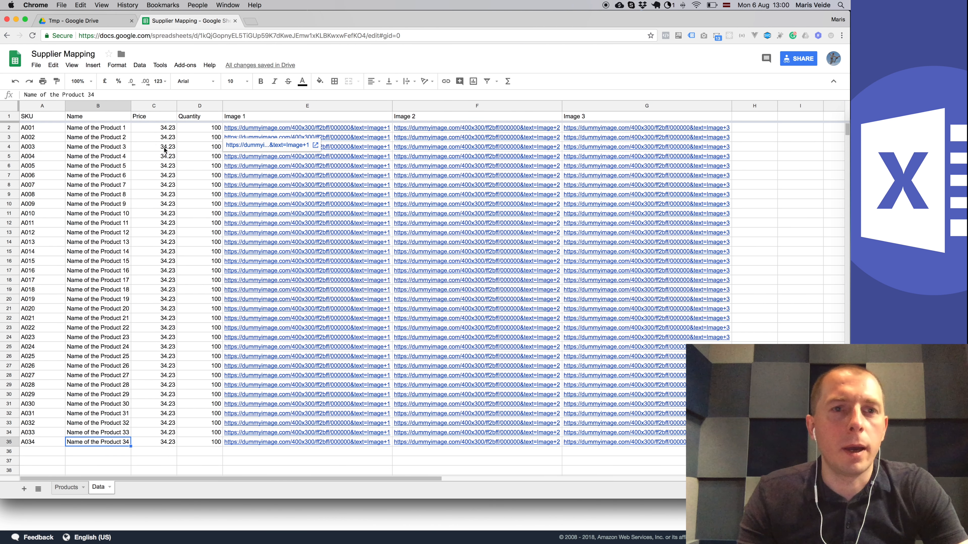
In the Supplier Mapping spreadsheet, clear all supplier rows including the header, rows 1 to 35, from the Data sheet
{"action": "left_click", "coordinate": [156, 148]}
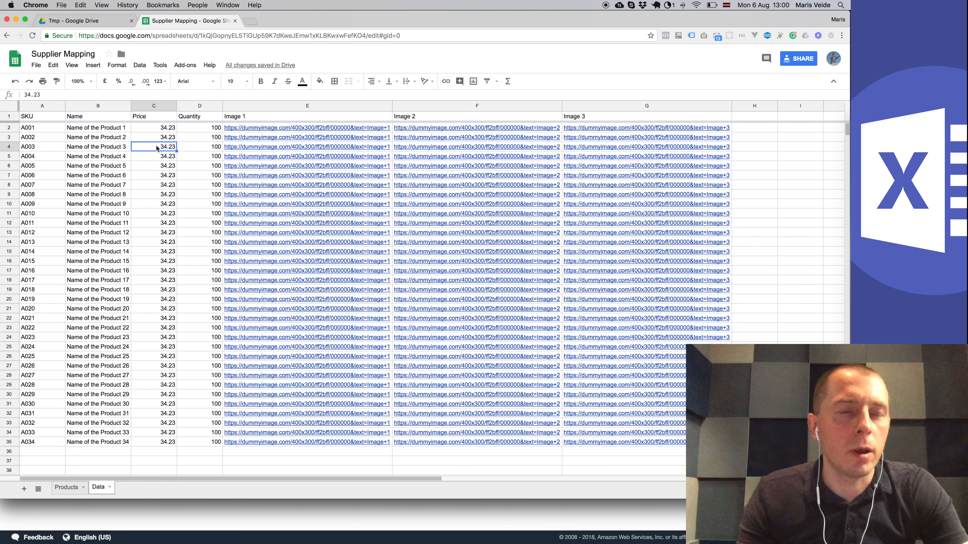
{"action": "left_click", "coordinate": [52, 119]}
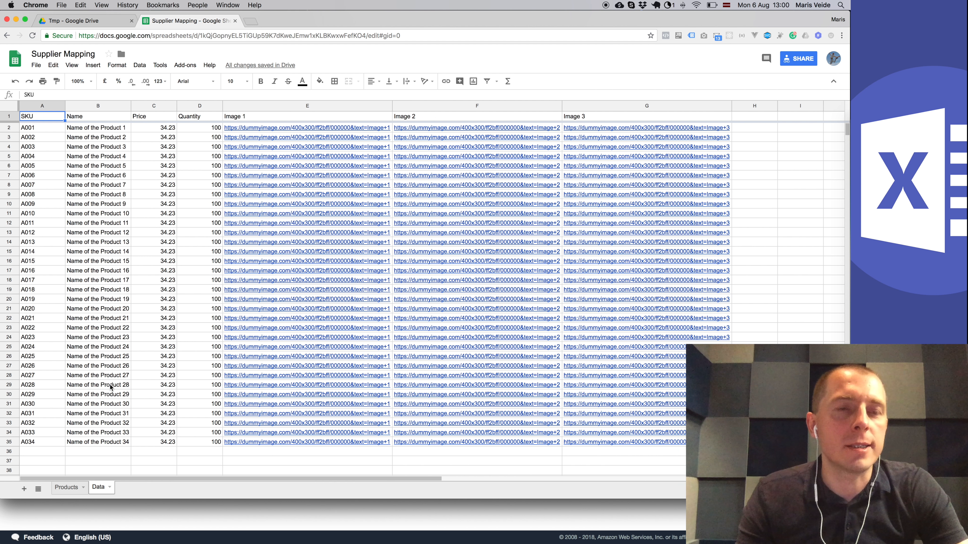
{"action": "left_click", "coordinate": [87, 165]}
{"action": "left_click", "coordinate": [50, 118]}
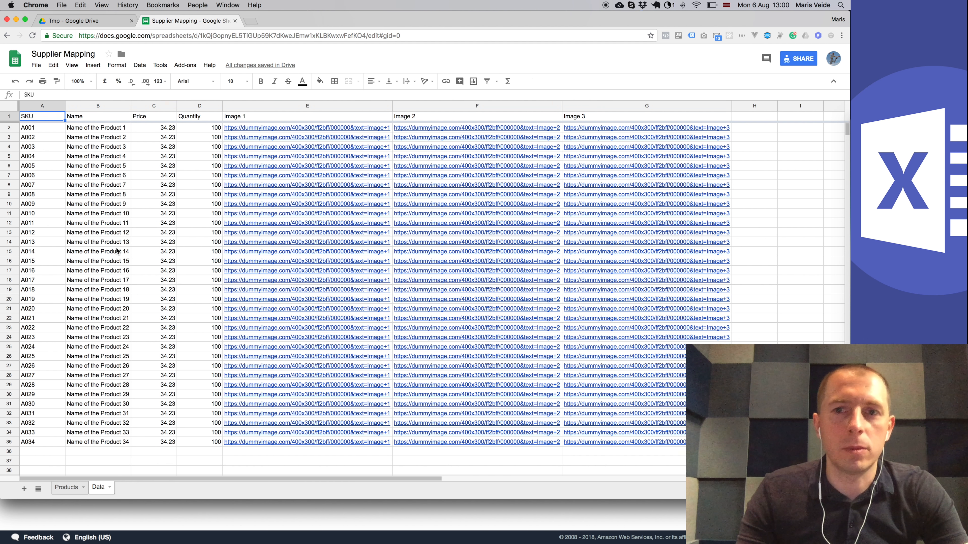
{"action": "key", "text": "super+a"}
{"action": "left_click", "coordinate": [95, 214]}
{"action": "left_click_drag", "start_coordinate": [10, 117], "coordinate": [76, 443]}
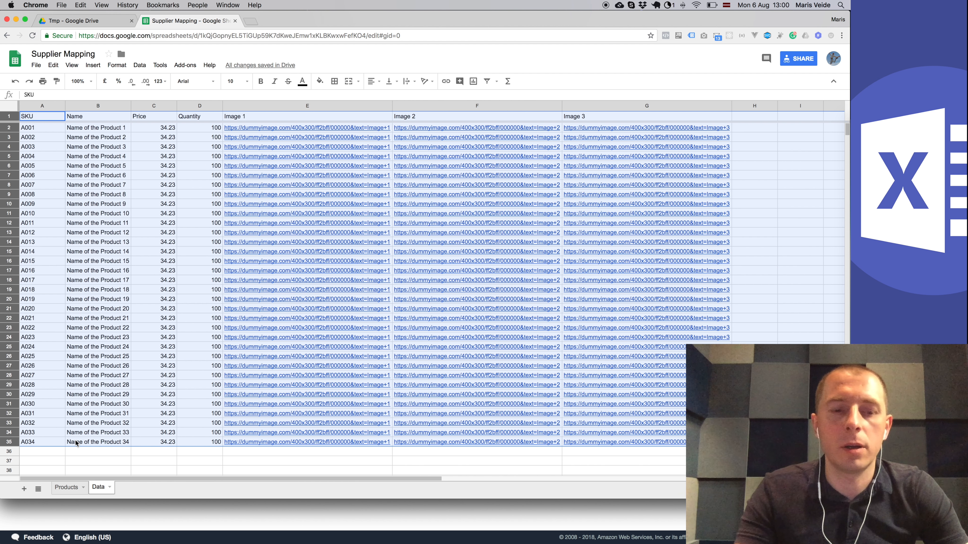
{"action": "key", "text": "Delete"}
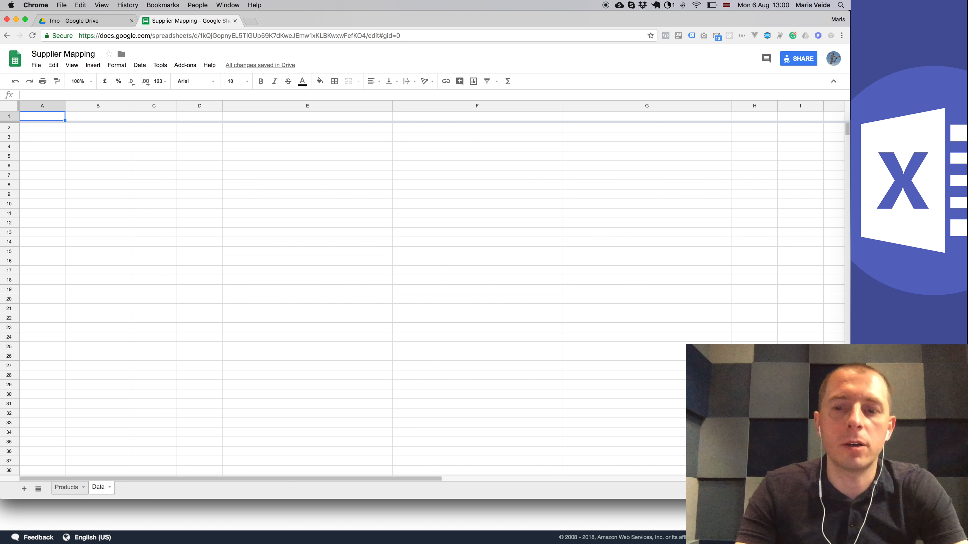
{"action": "type", "text": "="}
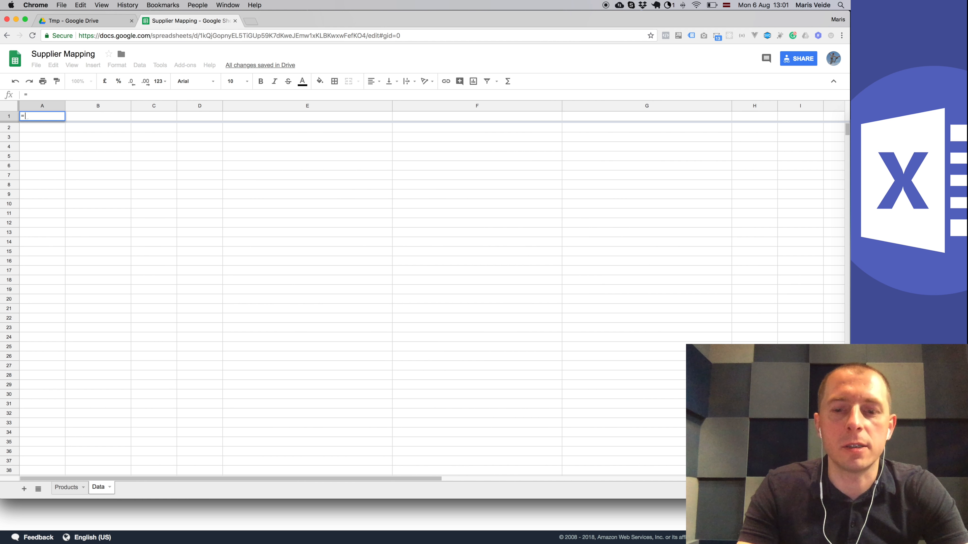
{"action": "type", "text": "IMPORTDA"}
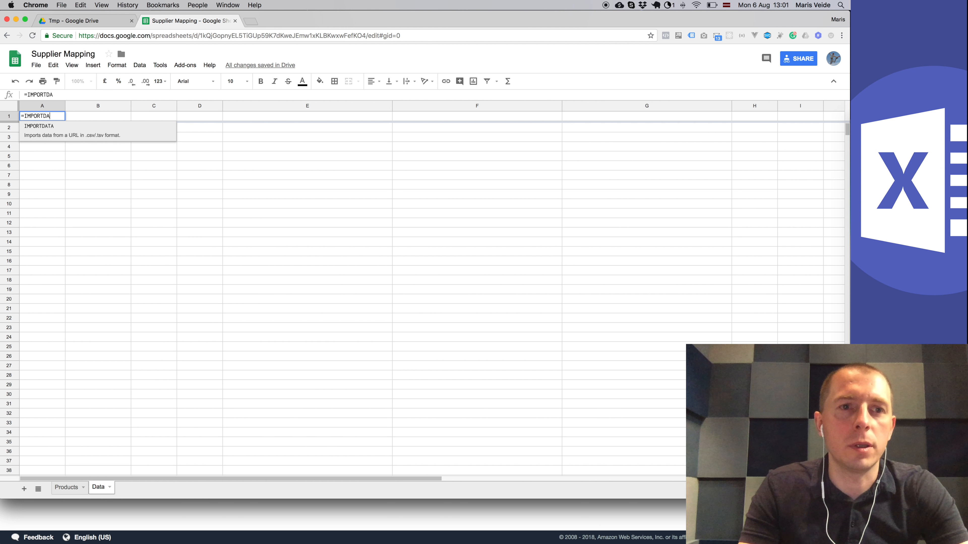
{"action": "type", "text": "TA("}
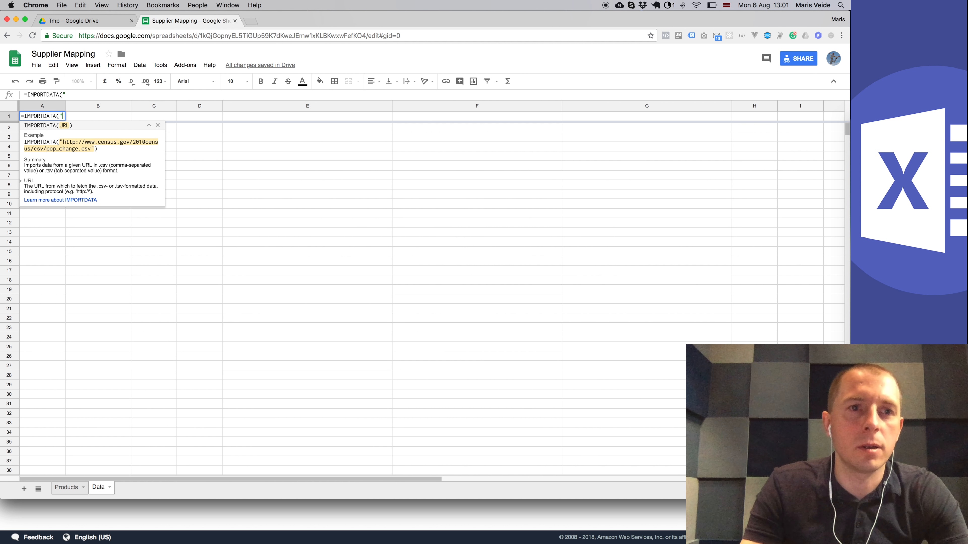
{"action": "type", "text": "\"https://s3-us-west-2.amazonaws.com/shopify-excel-export-import/public/Supplier+File+3.csv"}
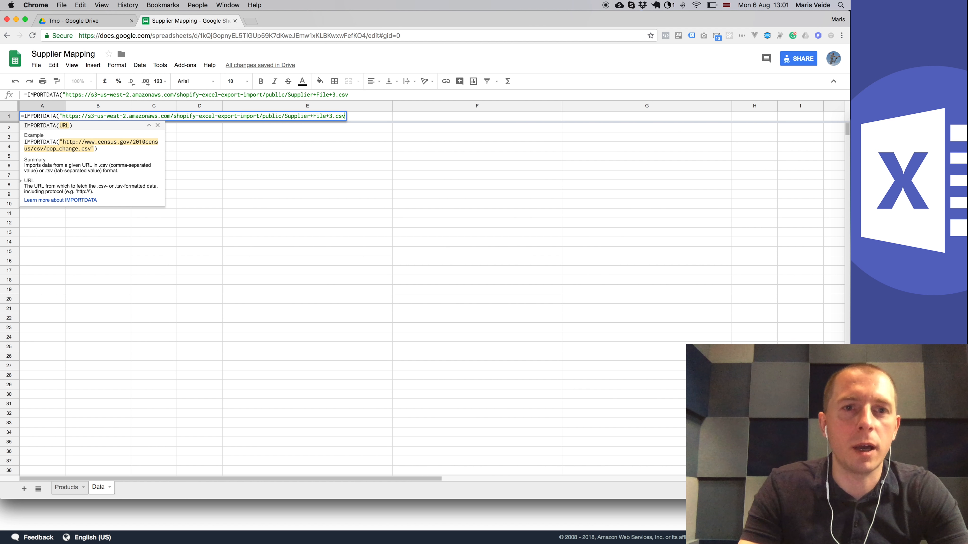
{"action": "type", "text": ")"}
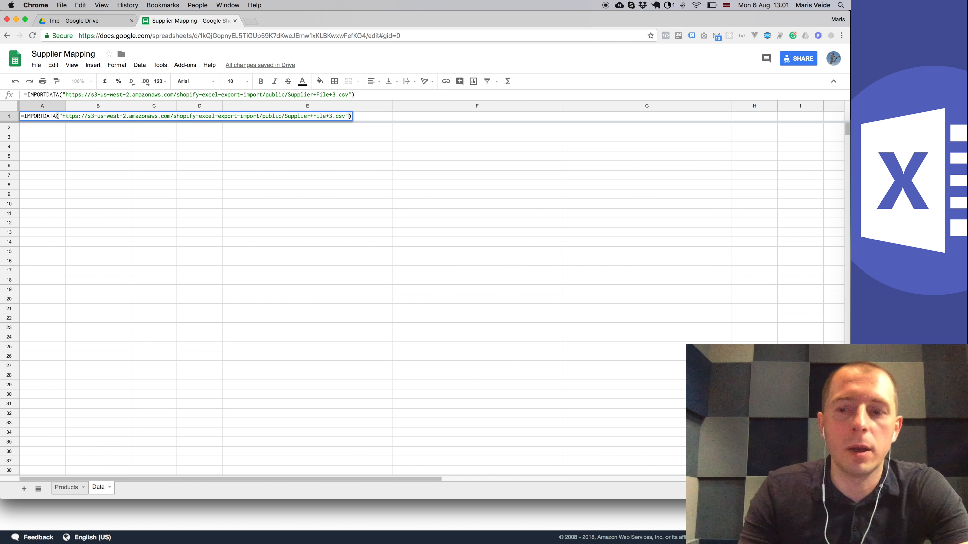
{"action": "key", "text": "Return"}
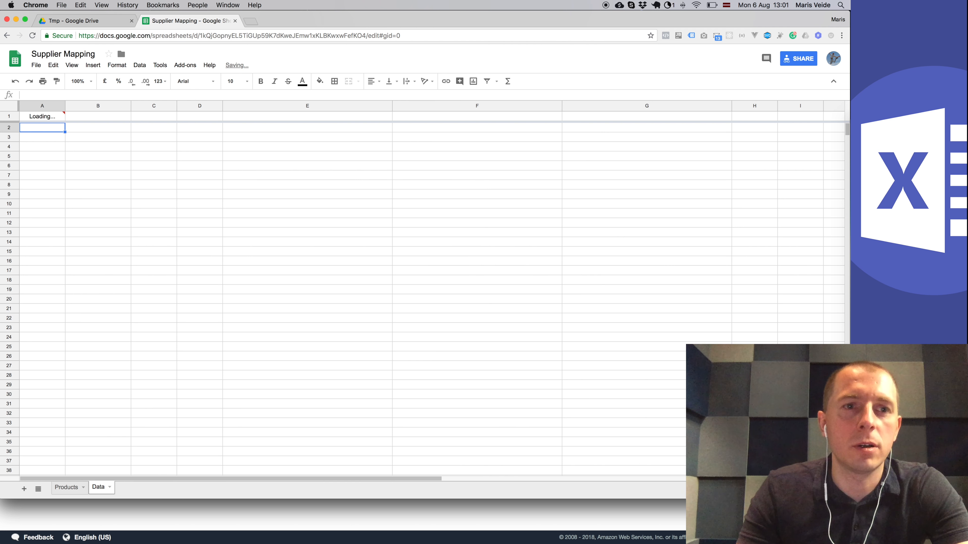
{"action": "key", "text": "Up"}
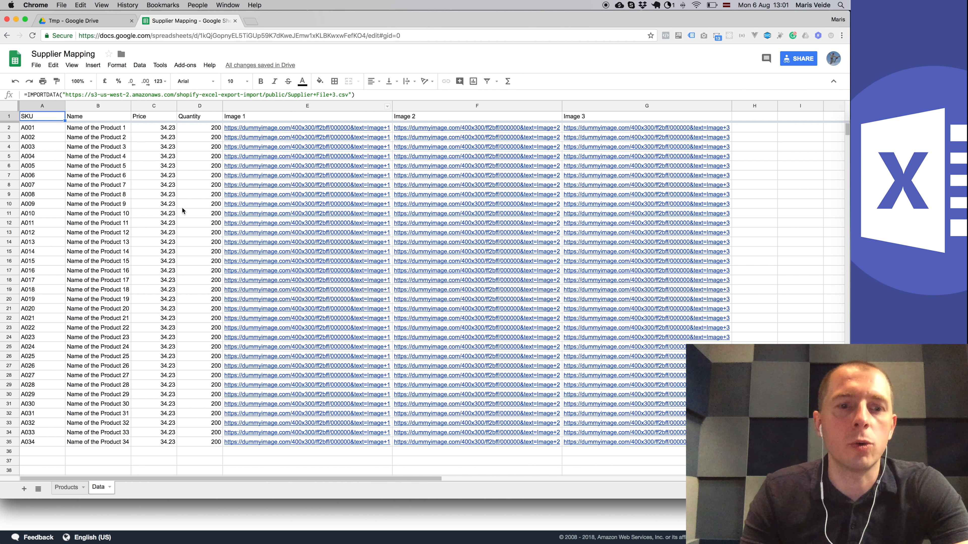
Check the Products sheet against the imported supplier data, and inspect the IMPORTDATA formula on the Data sheet
{"action": "left_click", "coordinate": [70, 489]}
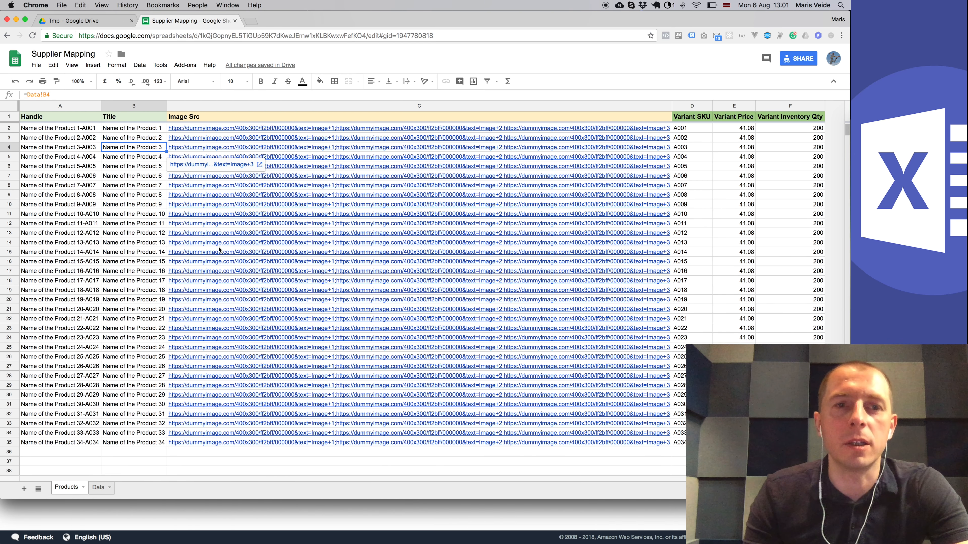
{"action": "left_click", "coordinate": [99, 487]}
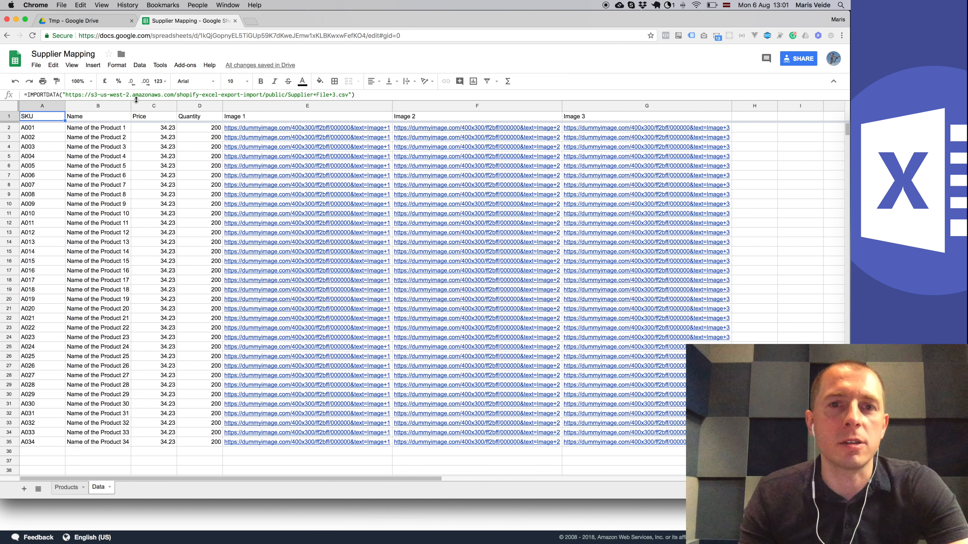
{"action": "left_click", "coordinate": [88, 120]}
{"action": "left_click", "coordinate": [57, 120]}
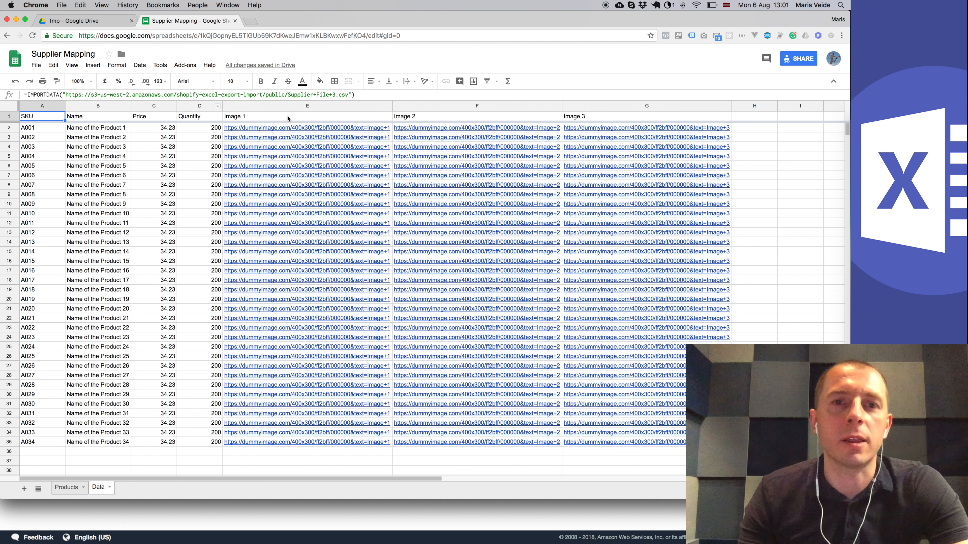
Inspect the Handle and Title formulas for the first product on the Products sheet
{"action": "left_click", "coordinate": [67, 487]}
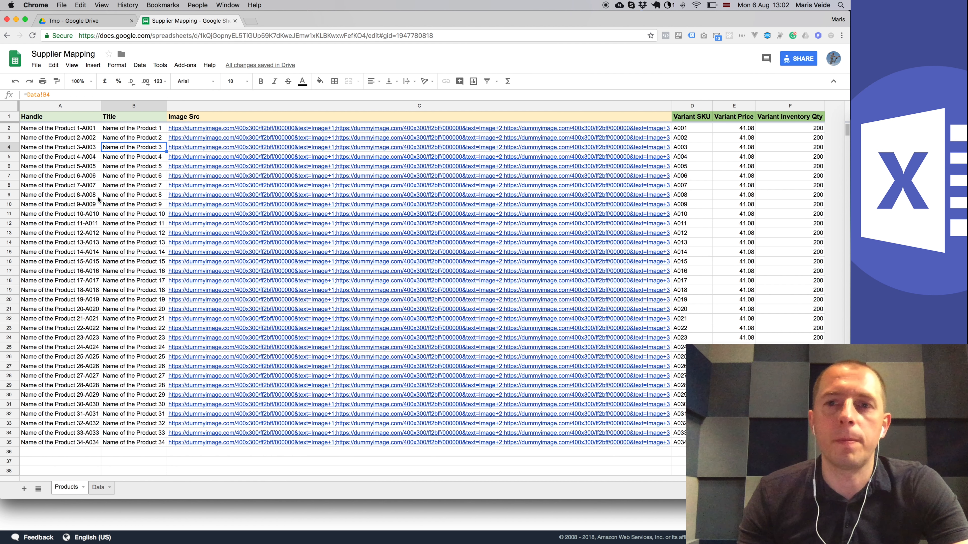
{"action": "scroll", "coordinate": [106, 223], "scroll_direction": "down", "scroll_amount": 1}
{"action": "scroll", "coordinate": [78, 123], "scroll_direction": "up", "scroll_amount": 1}
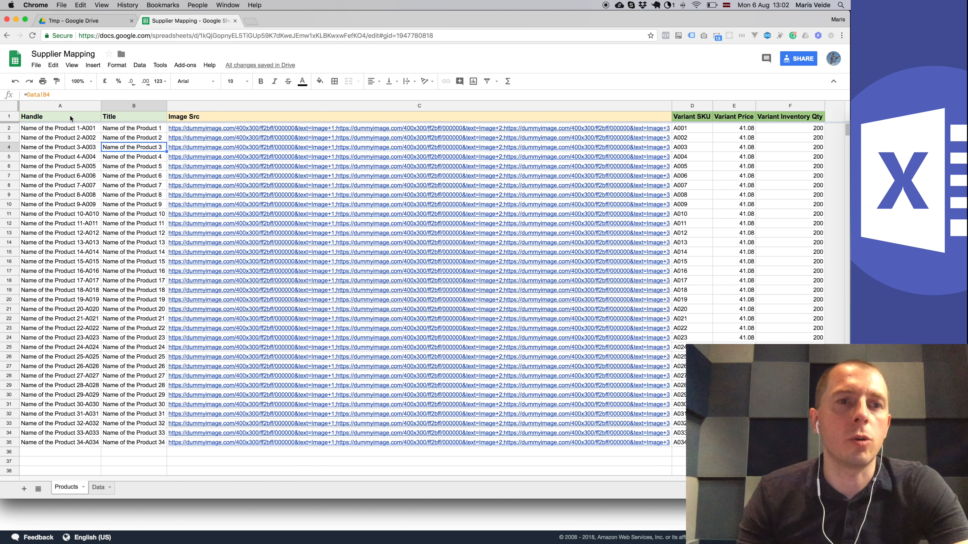
{"action": "left_click", "coordinate": [59, 186]}
{"action": "left_click", "coordinate": [61, 128]}
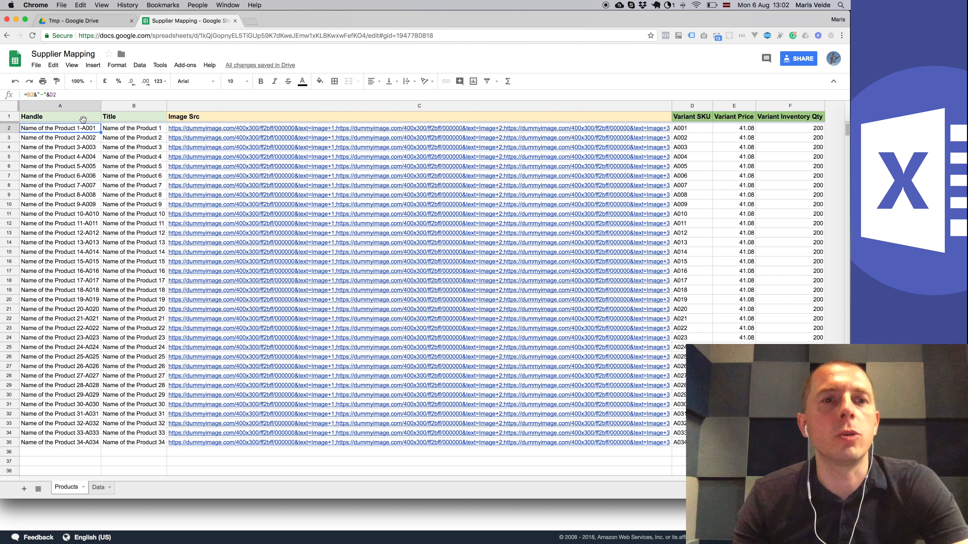
{"action": "left_click", "coordinate": [80, 115]}
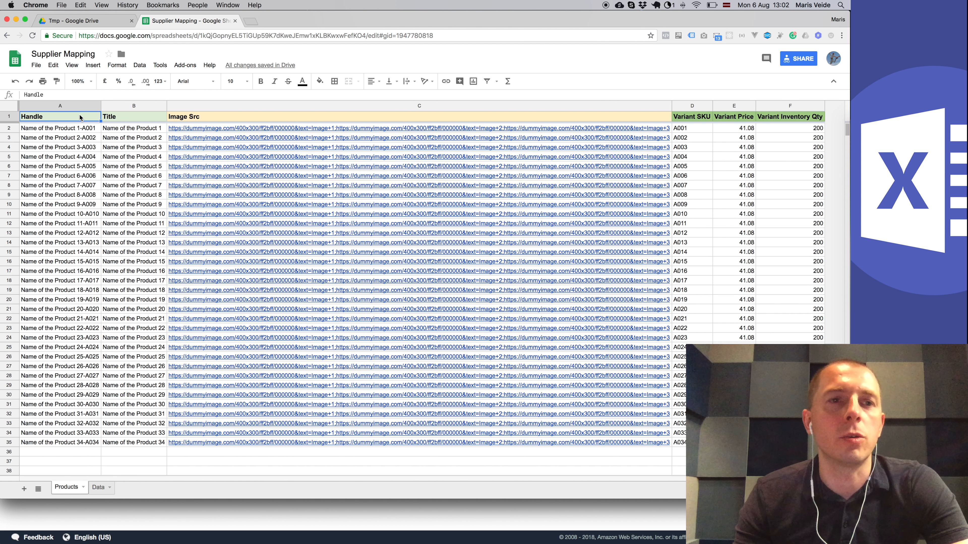
{"action": "left_click", "coordinate": [78, 128]}
{"action": "left_click", "coordinate": [129, 128]}
{"action": "left_click", "coordinate": [85, 129]}
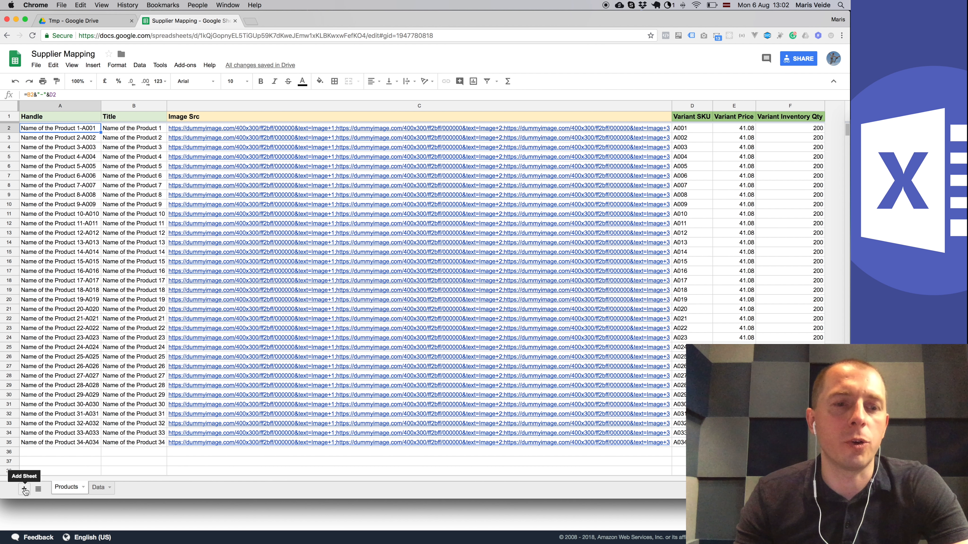
{"action": "left_click", "coordinate": [24, 489]}
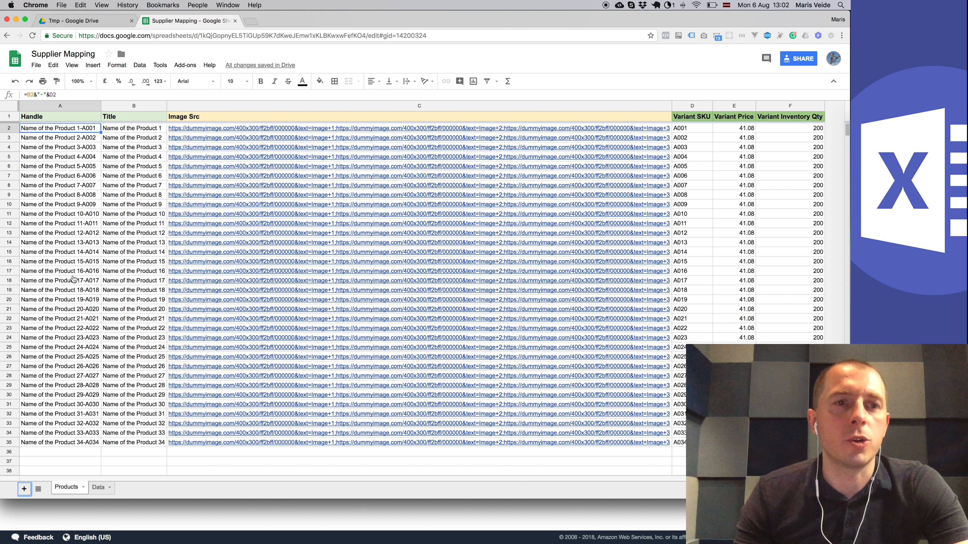
{"action": "type", "text": "="}
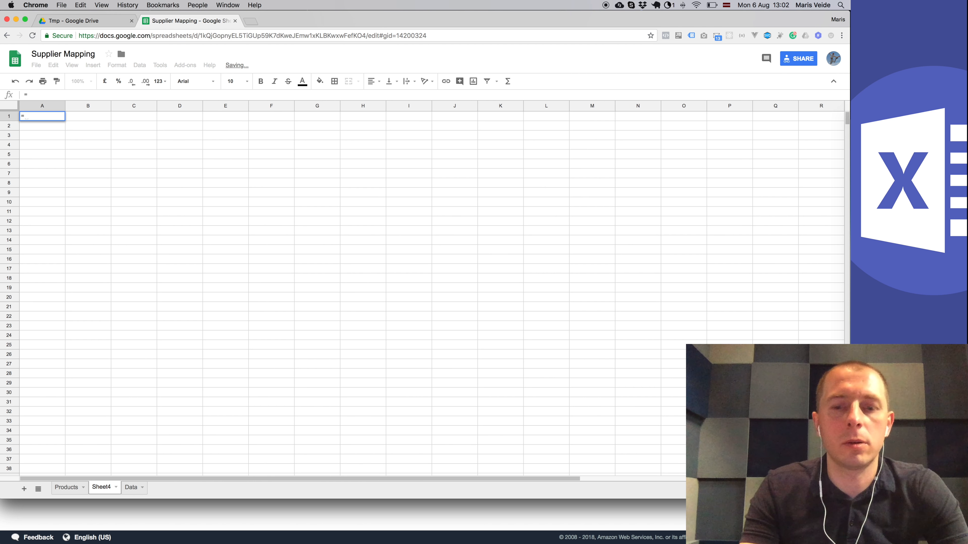
{"action": "type", "text": "QUERY("}
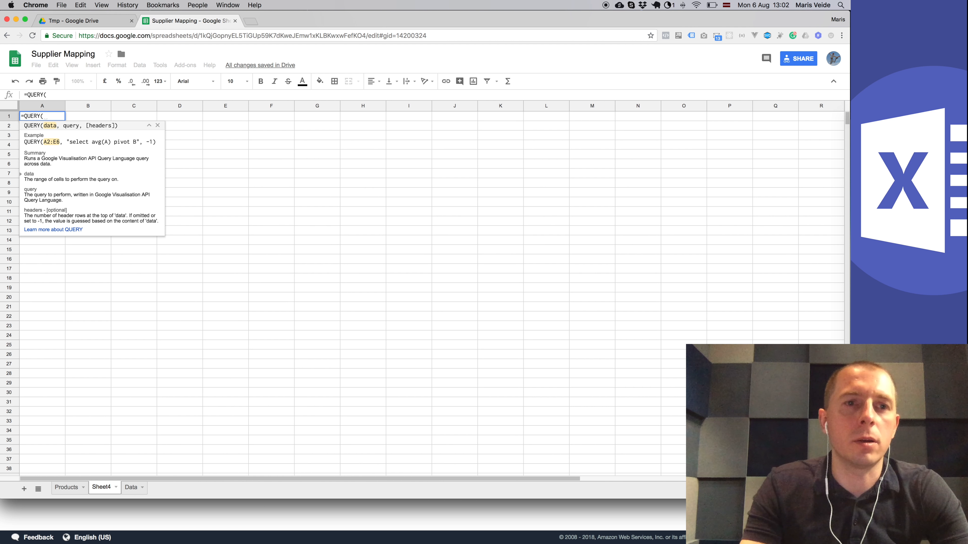
{"action": "left_click", "coordinate": [129, 488]}
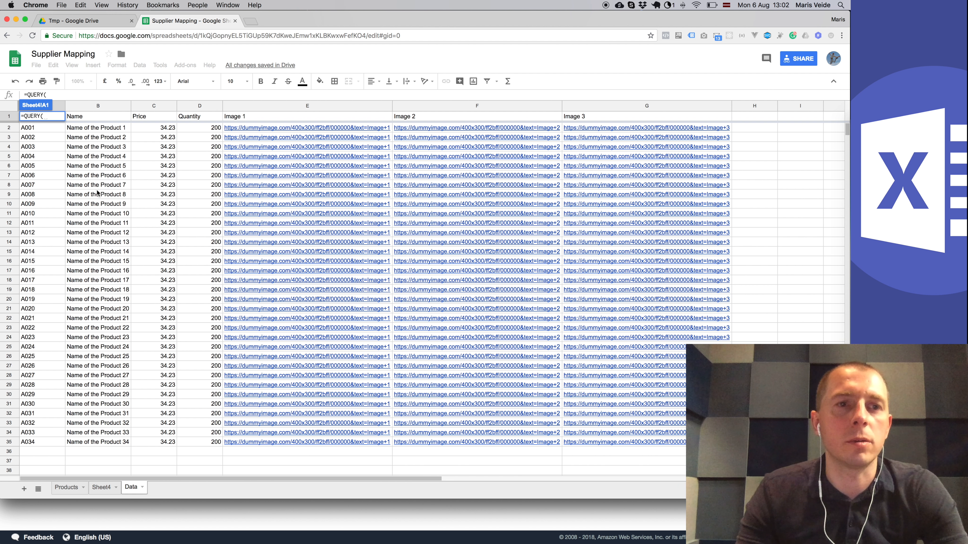
{"action": "key", "text": "Escape"}
{"action": "left_click", "coordinate": [107, 222]}
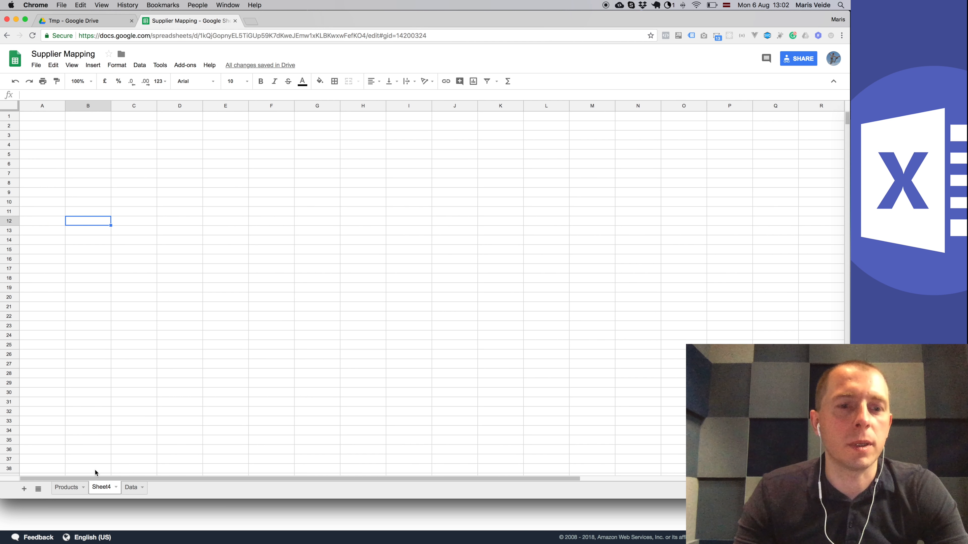
{"action": "left_click", "coordinate": [116, 488]}
{"action": "left_click", "coordinate": [126, 355]}
{"action": "left_click", "coordinate": [323, 289]}
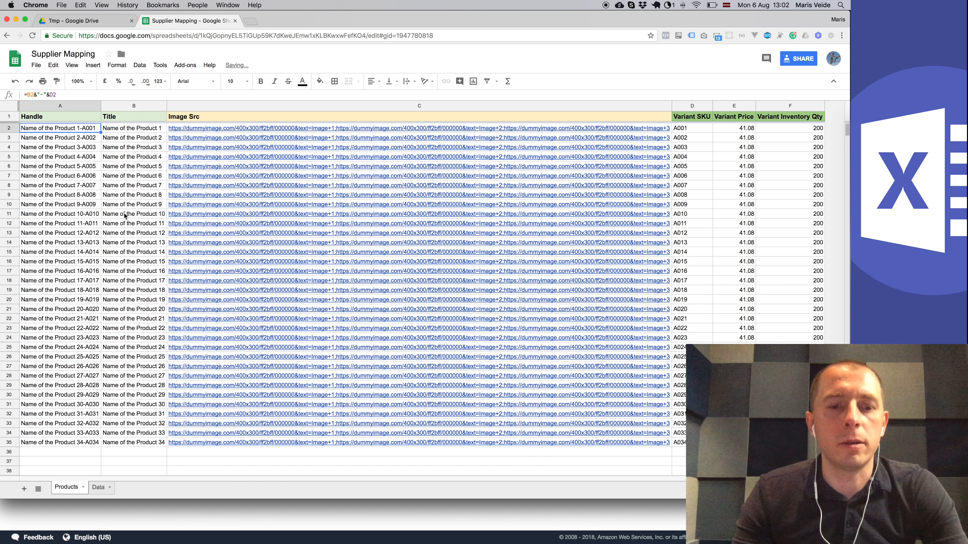
Switch to the Shopify page of Name of the Product 1 and examine its product images
{"action": "key", "text": "super+grave"}
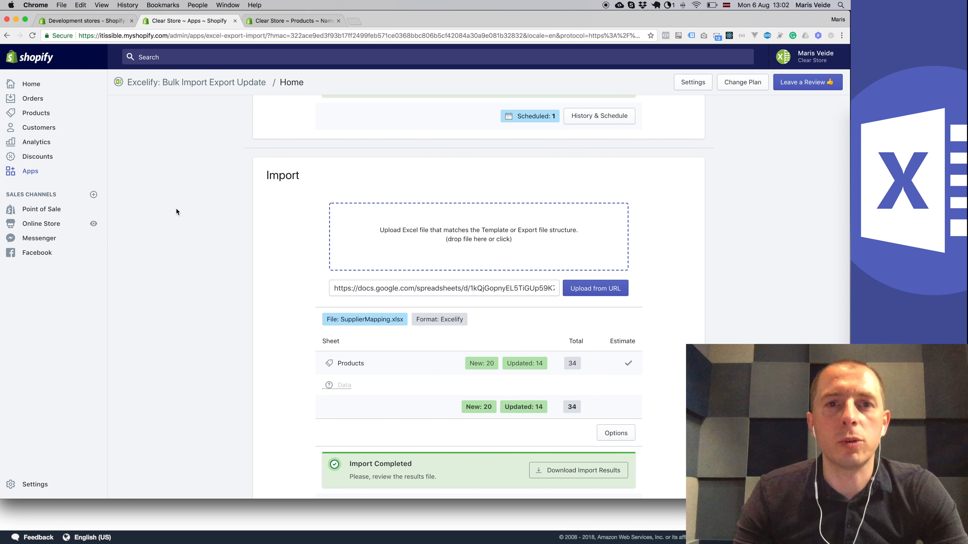
{"action": "left_click", "coordinate": [283, 21]}
{"action": "scroll", "coordinate": [333, 171], "scroll_direction": "up", "scroll_amount": 5}
{"action": "scroll", "coordinate": [332, 171], "scroll_direction": "down", "scroll_amount": 3}
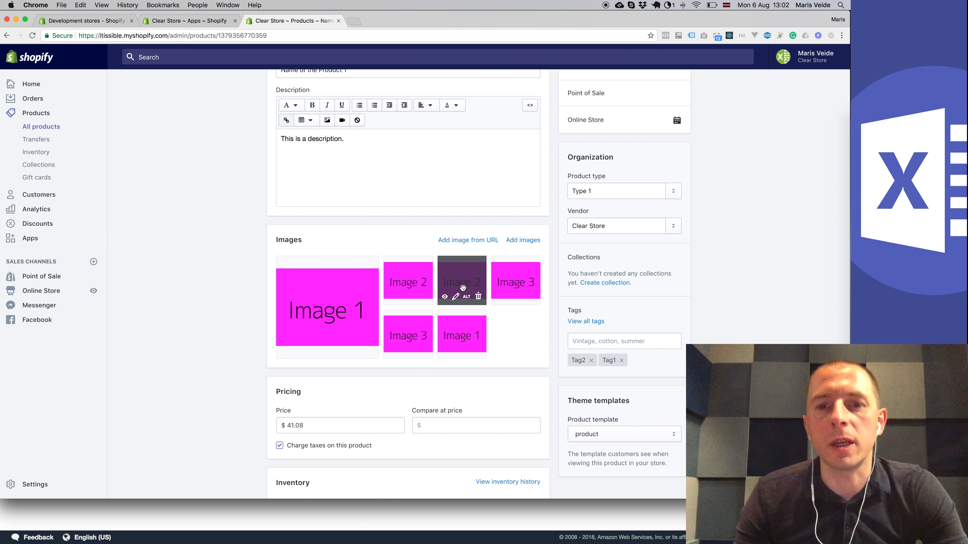
{"action": "left_click_drag", "start_coordinate": [329, 316], "coordinate": [348, 314]}
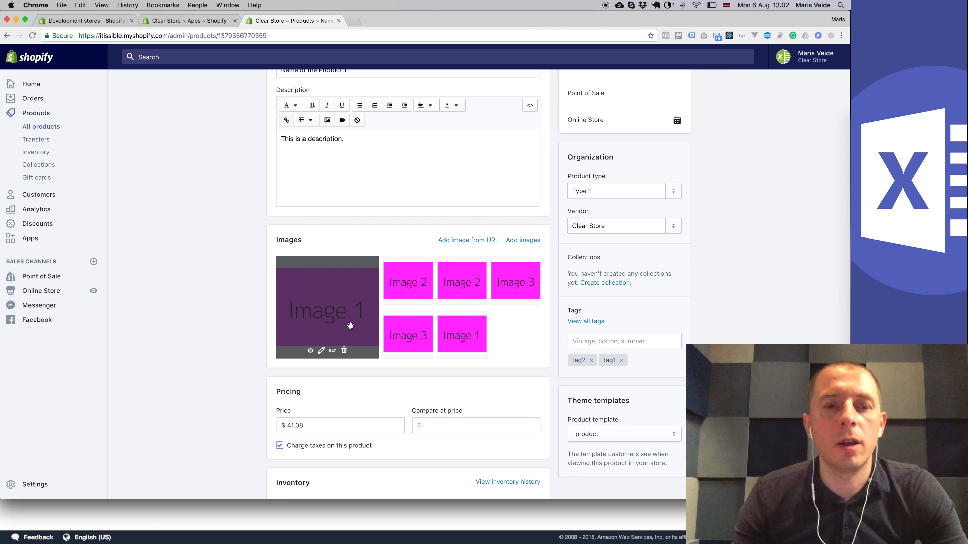
Check the Image Src formula of the first product in the Google Sheet, and return to its Shopify page
{"action": "key", "text": "super+grave"}
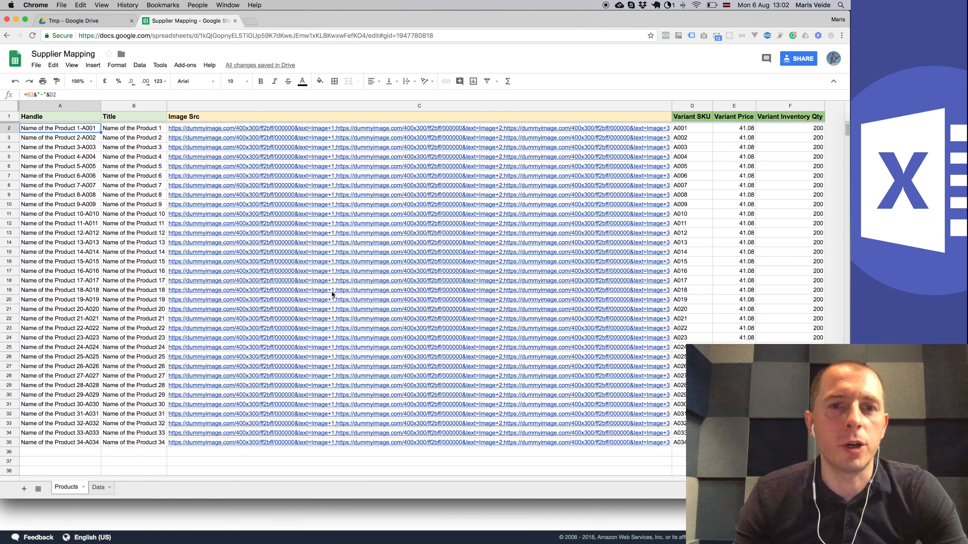
{"action": "left_click", "coordinate": [269, 129]}
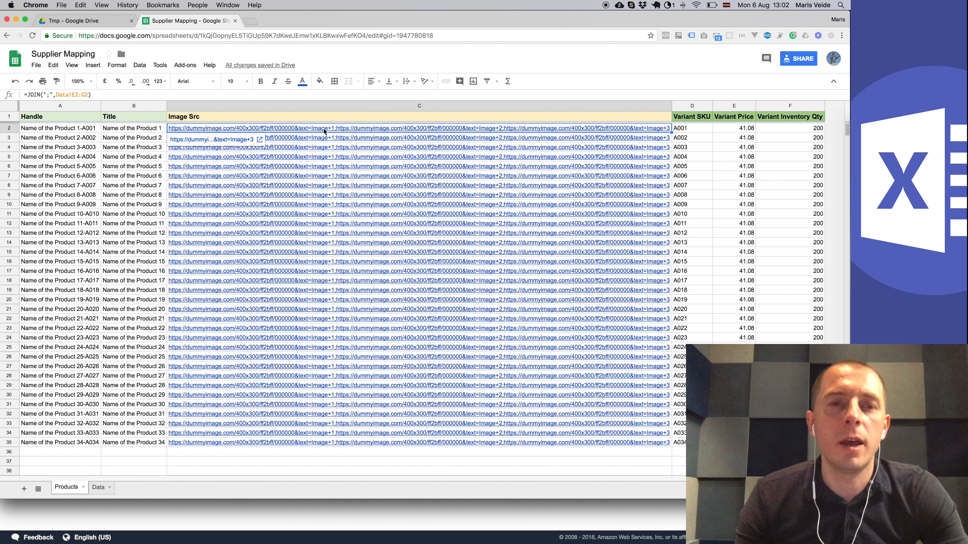
{"action": "key", "text": "super+grave"}
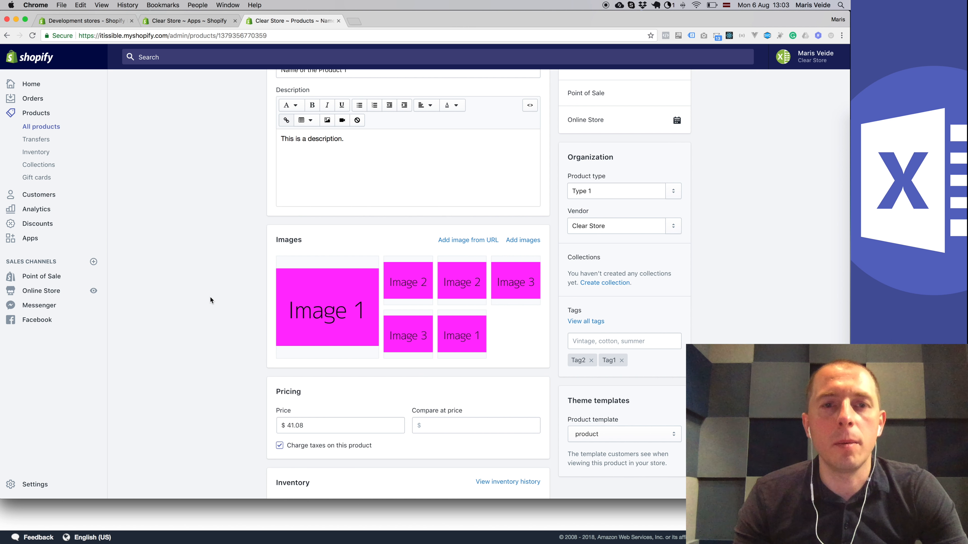
Switch to the Supplier Mapping Google Sheet and insert one column before Variant SKU on the Products sheet
{"action": "key", "text": "super+grave"}
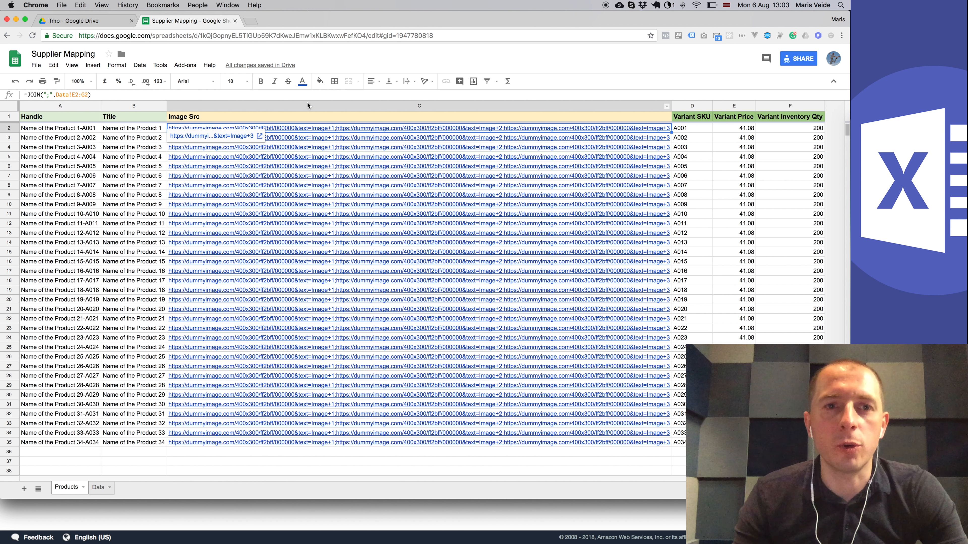
{"action": "left_click", "coordinate": [685, 106]}
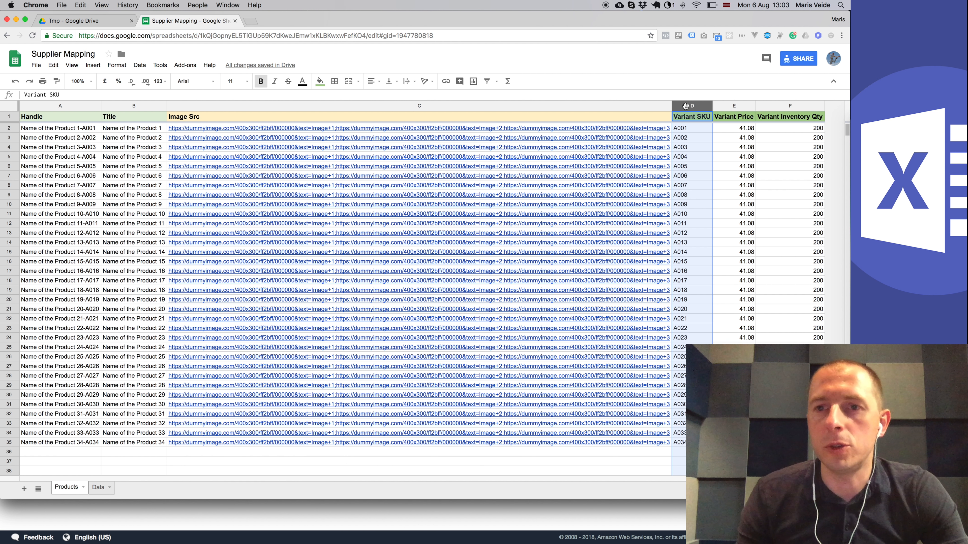
{"action": "right_click", "coordinate": [685, 106]}
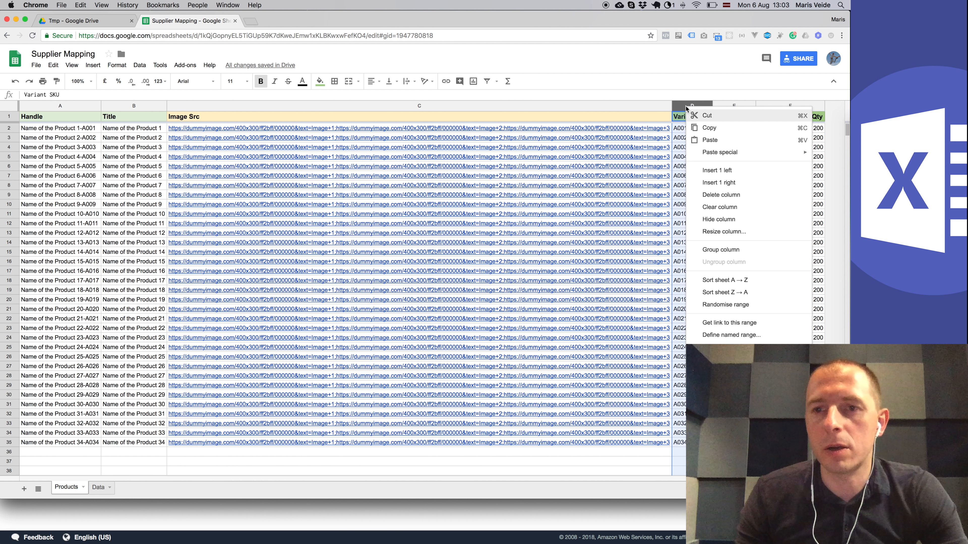
{"action": "left_click", "coordinate": [716, 172]}
Copy the Image Src header into the new column, rename it Image Command, and fit the column width to the text
{"action": "left_click", "coordinate": [688, 119]}
{"action": "left_click", "coordinate": [654, 119]}
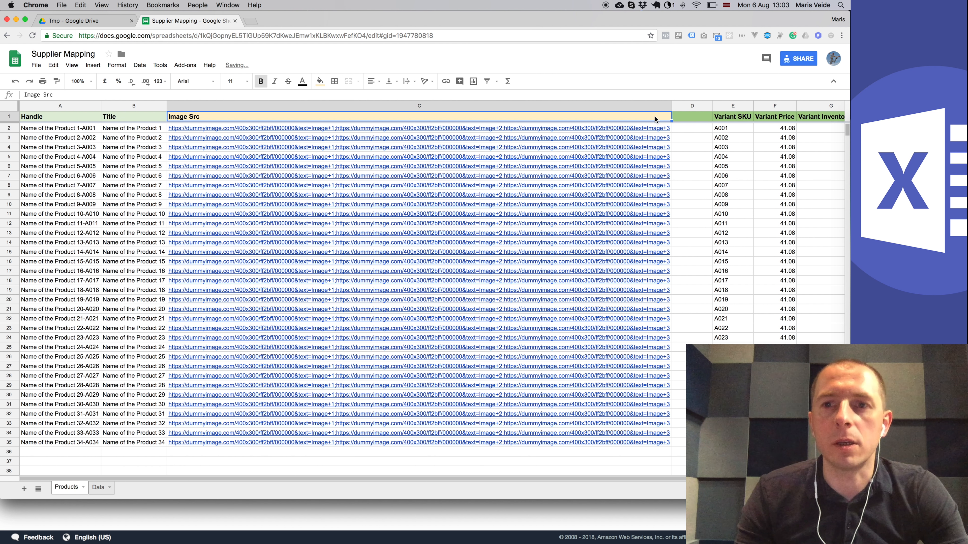
{"action": "key", "text": "super+c"}
{"action": "left_click", "coordinate": [682, 118]}
{"action": "key", "text": "super+v"}
{"action": "key", "text": "Return"}
{"action": "key", "text": "BackSpace"}
{"action": "key", "text": "BackSpace"}
{"action": "key", "text": "BackSpace"}
{"action": "type", "text": "Comment"}
{"action": "key", "text": "Return"}
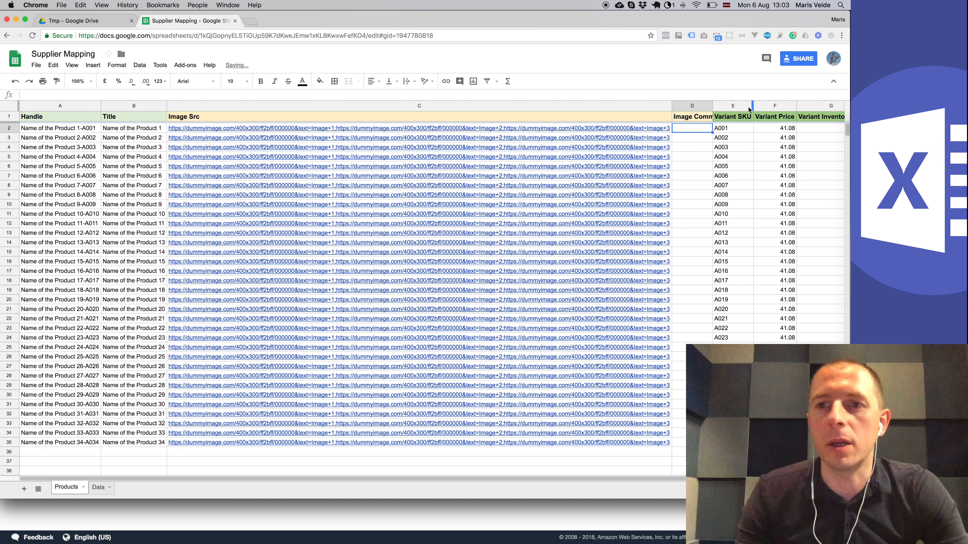
{"action": "double_click", "coordinate": [712, 105]}
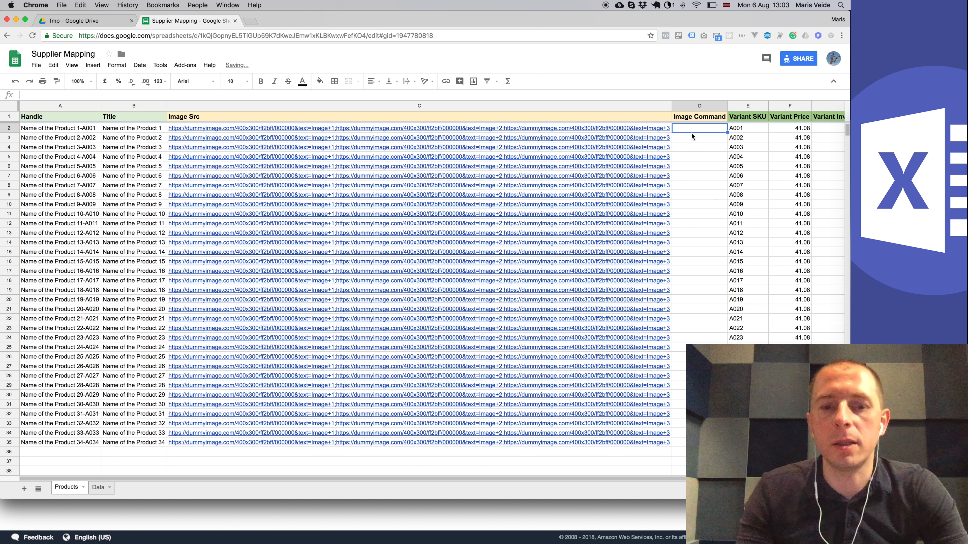
Enter REPLACE as the first product's Image Command and fill it down through all product rows to row 35
{"action": "type", "text": "REPLACE"}
{"action": "key", "text": "Return"}
{"action": "key", "text": "Down"}
{"action": "key", "text": "Up"}
{"action": "key", "text": "Up"}
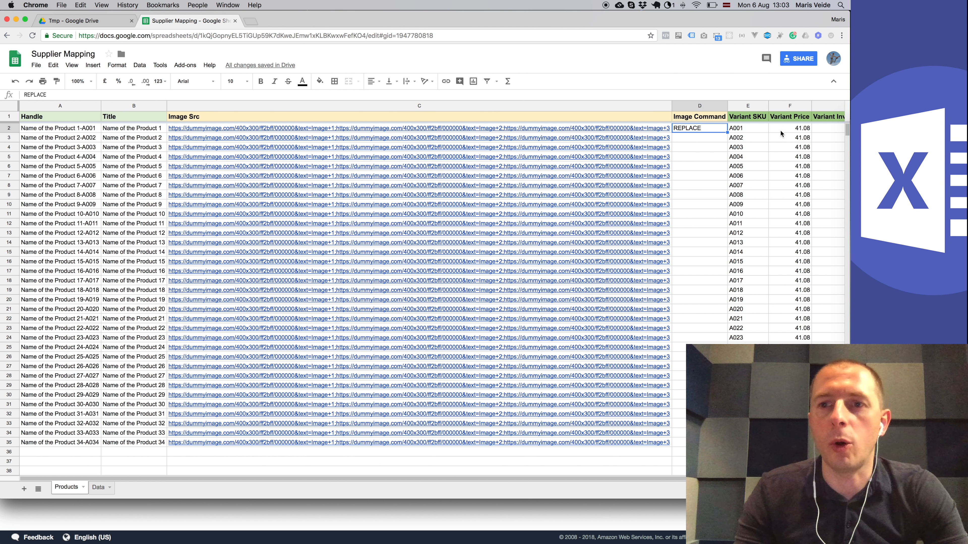
{"action": "left_click_drag", "start_coordinate": [727, 132], "coordinate": [682, 442]}
{"action": "left_click", "coordinate": [690, 292]}
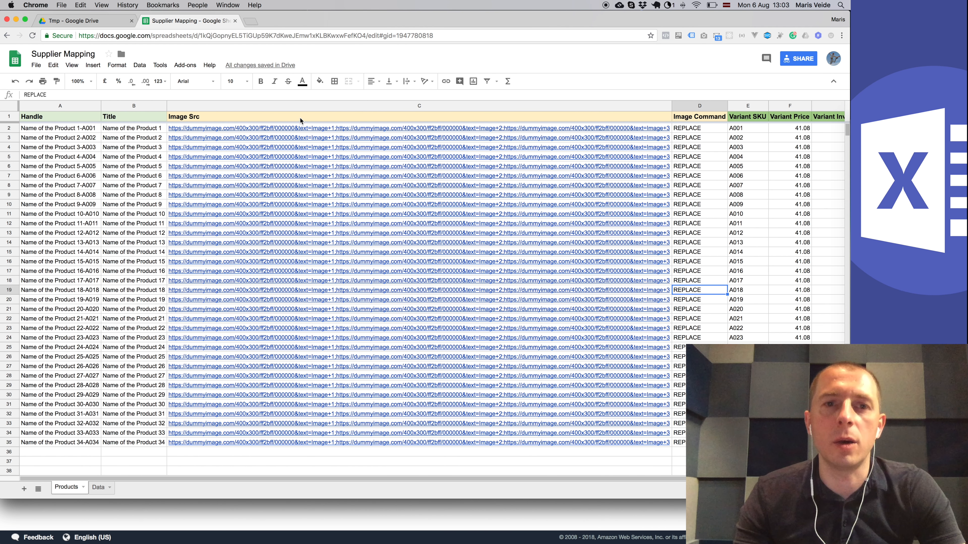
{"action": "left_click", "coordinate": [302, 106]}
{"action": "left_click", "coordinate": [339, 119]}
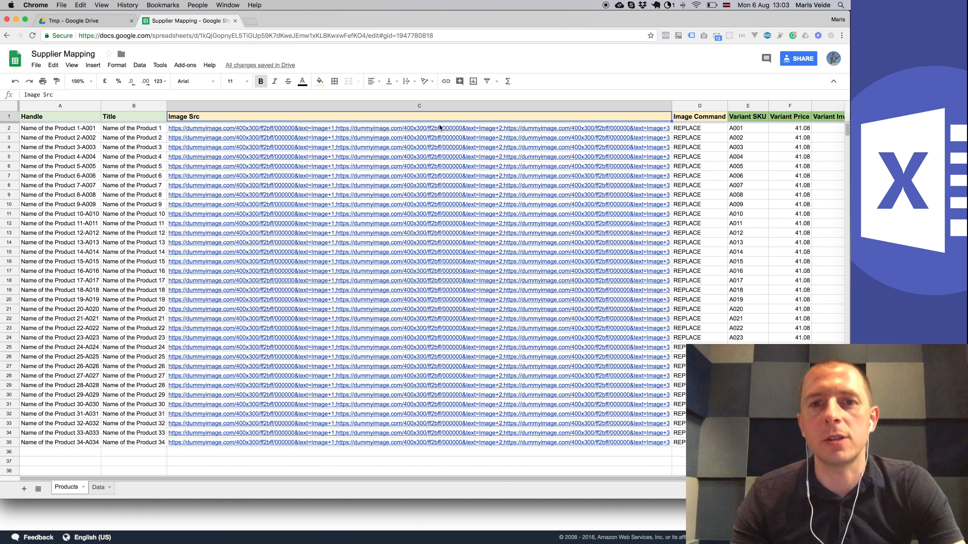
{"action": "left_click", "coordinate": [155, 114]}
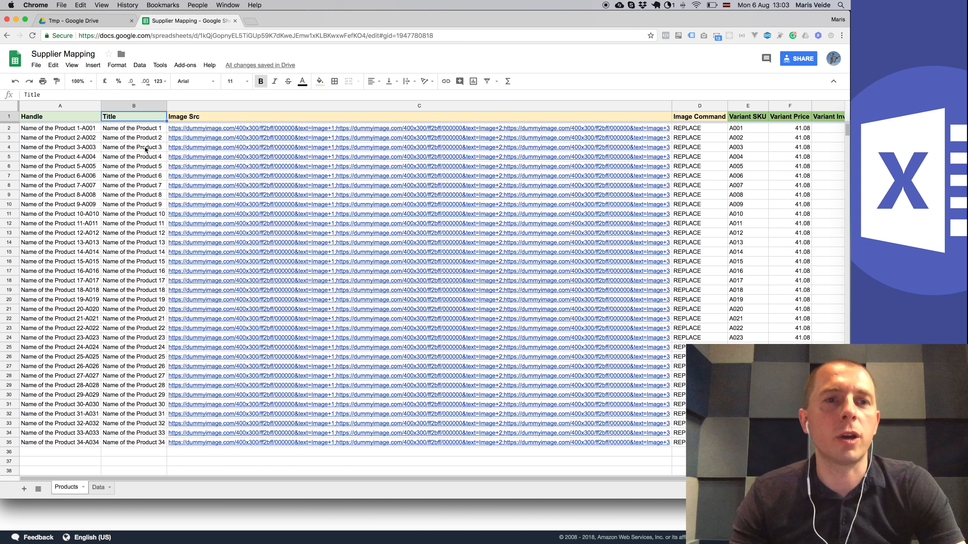